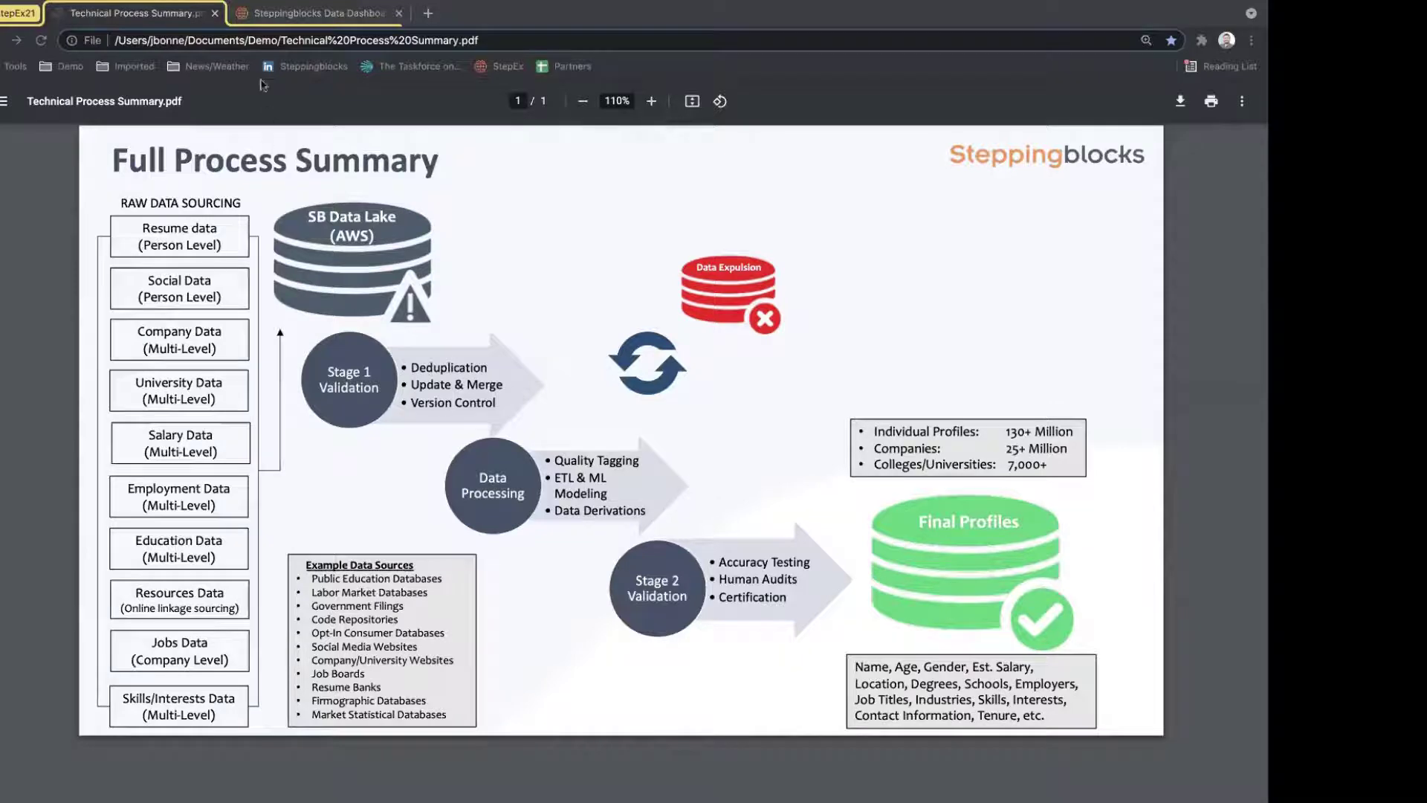
# Step: Return to the Graduate Outcomes dashboard and pan the alumni map around the Great Lakes
pyautogui.click(251, 16)
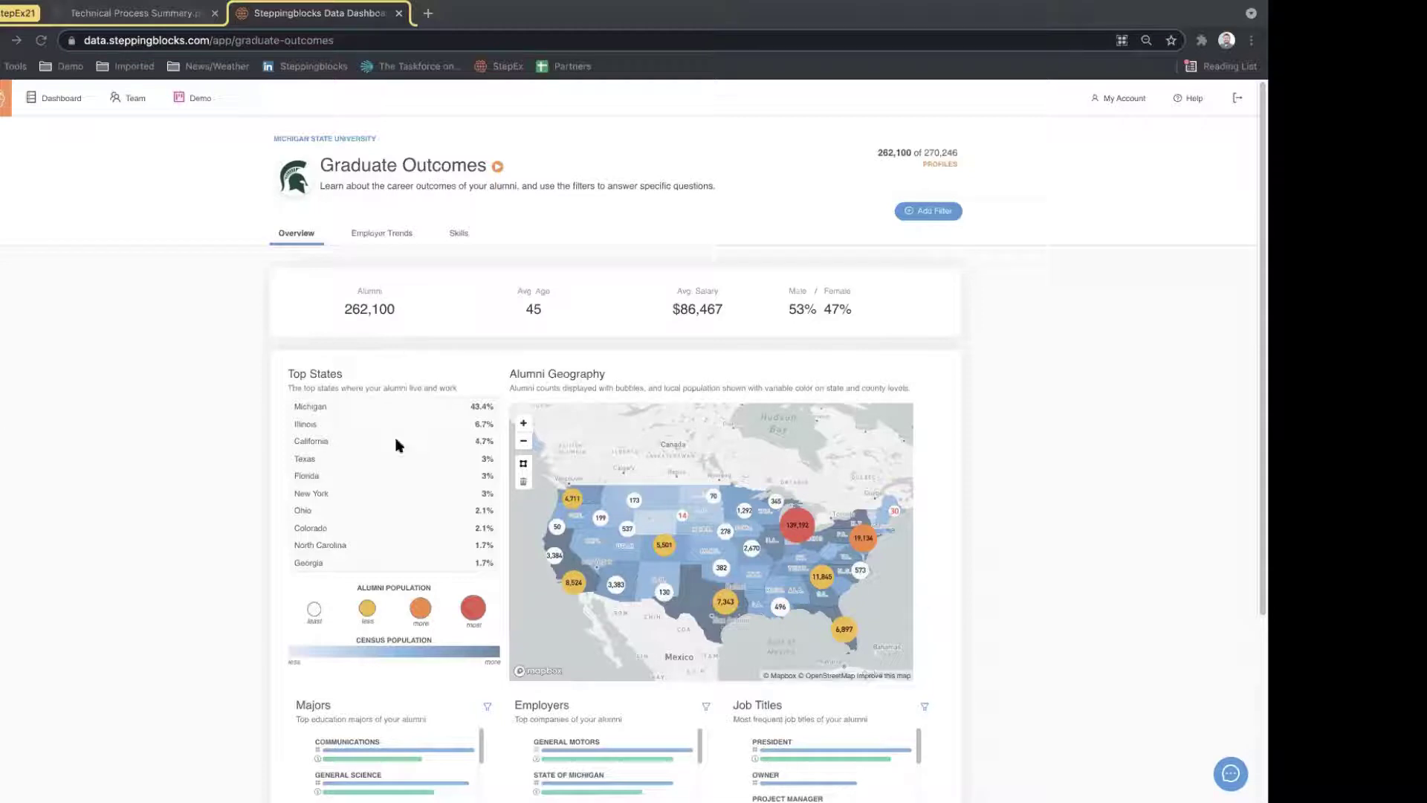
pyautogui.scroll(5, 714, 509)
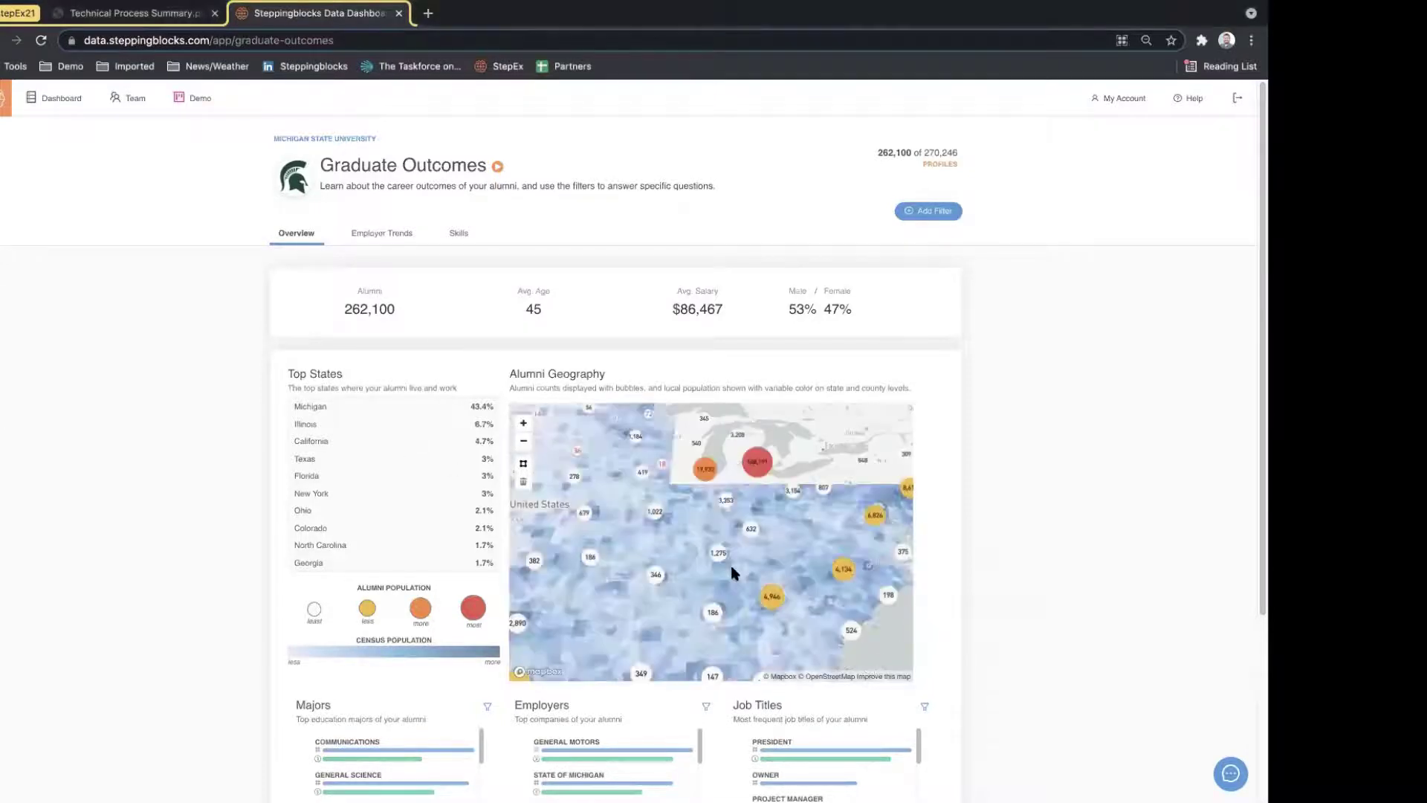
pyautogui.moveTo(733, 572); pyautogui.dragTo(738, 592)
# Step: Scroll the Overview page: alumni are concentrated in Michigan (43.4%) and General Motors is top employer
pyautogui.scroll(-1, 730, 526)
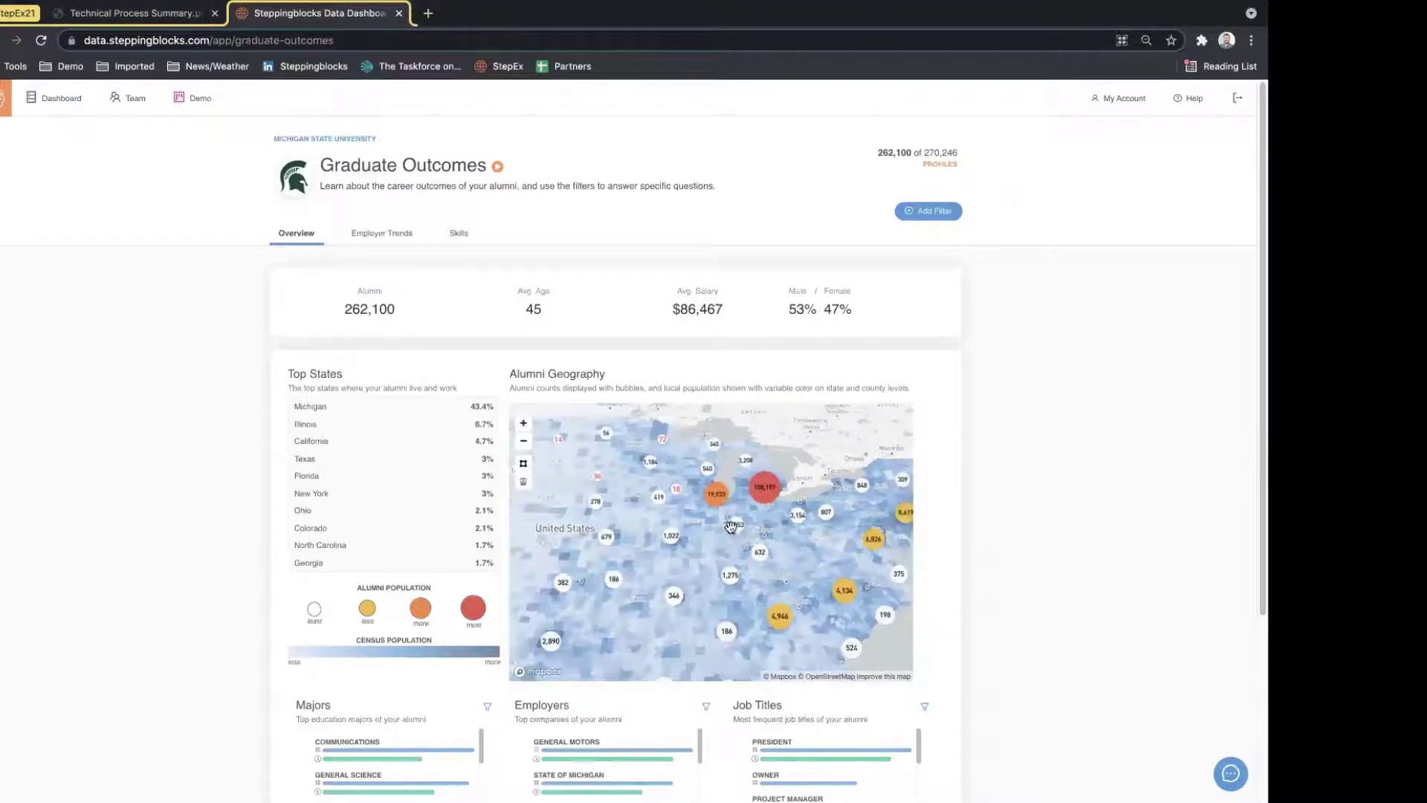
pyautogui.scroll(-4, 730, 526)
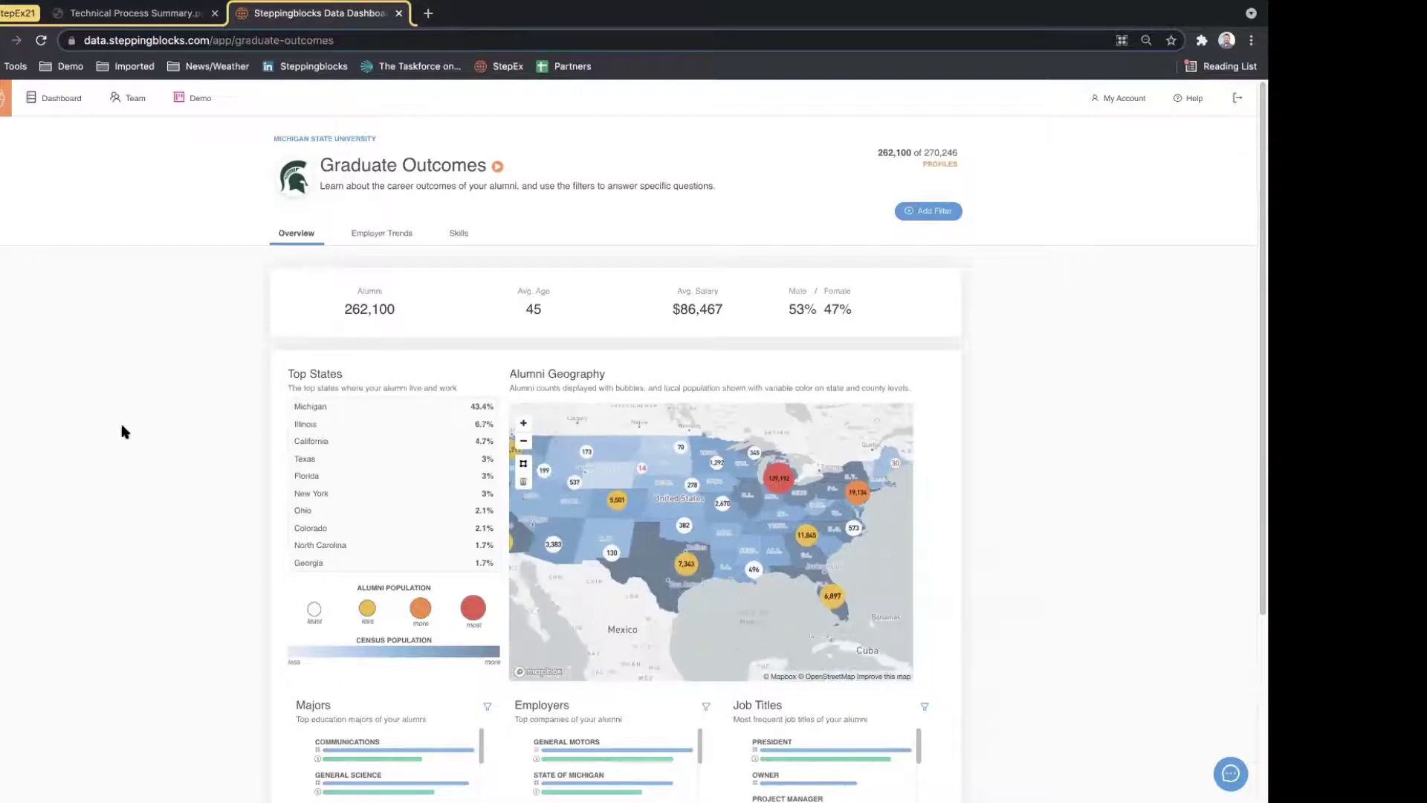
pyautogui.scroll(-1, 199, 580)
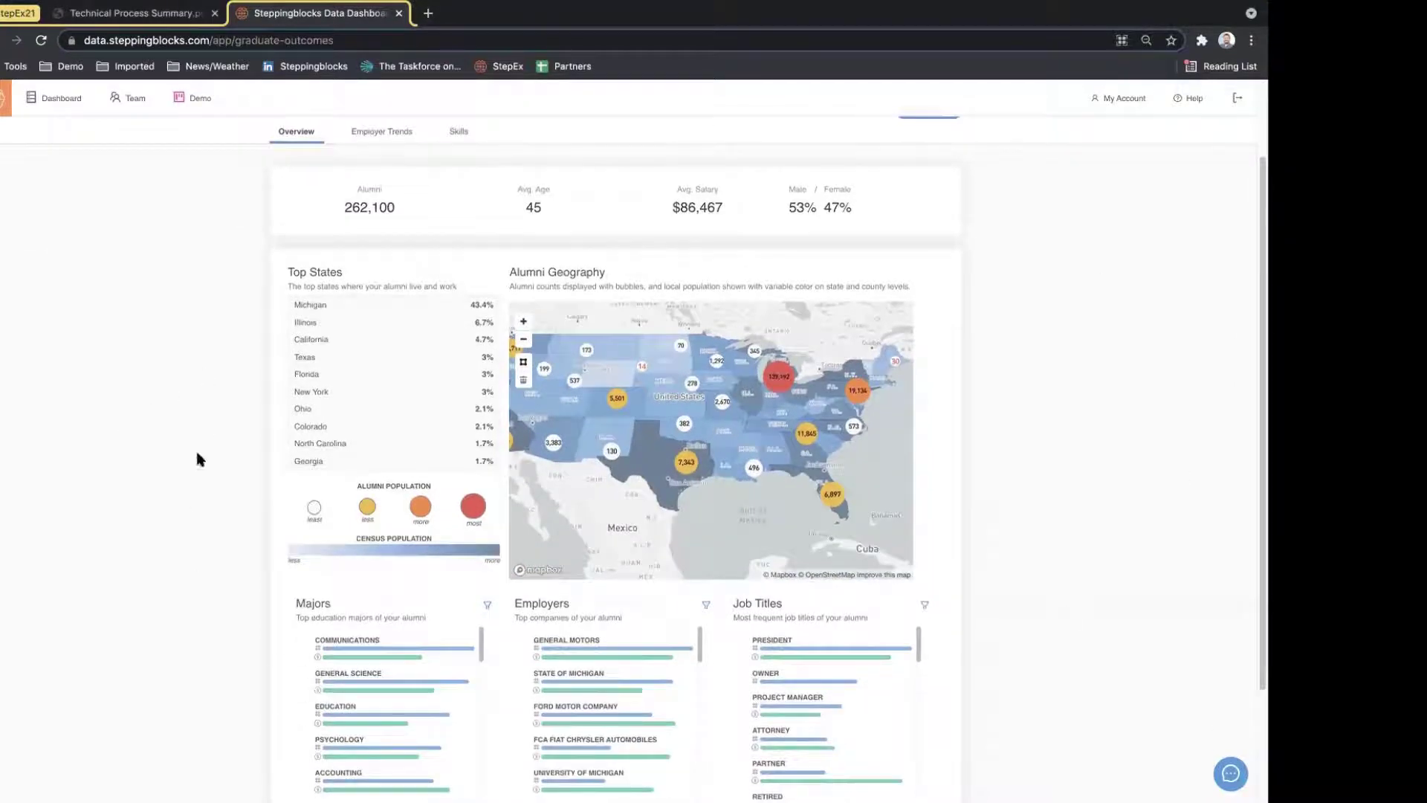
pyautogui.scroll(1, 186, 484)
pyautogui.scroll(-2, 159, 493)
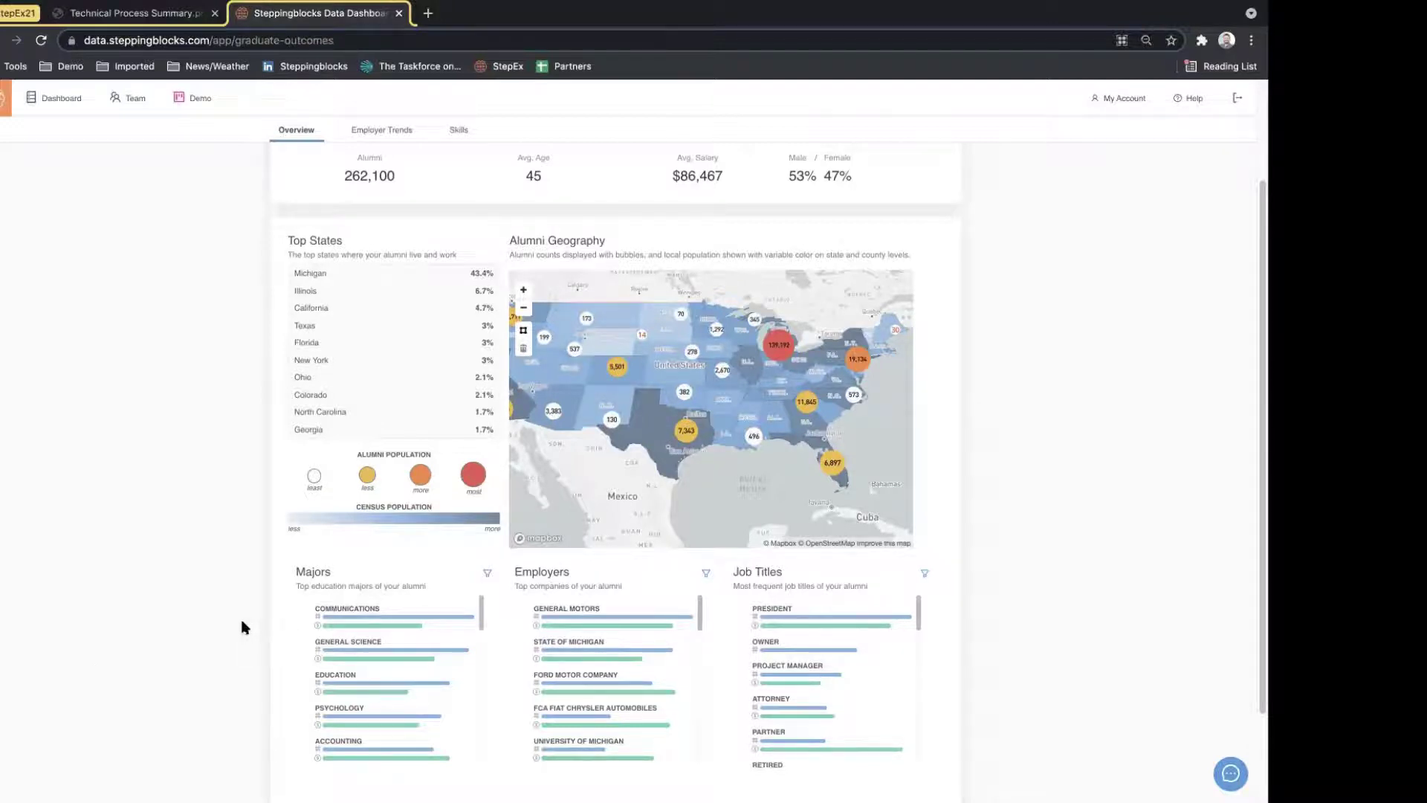
pyautogui.scroll(2, 1030, 491)
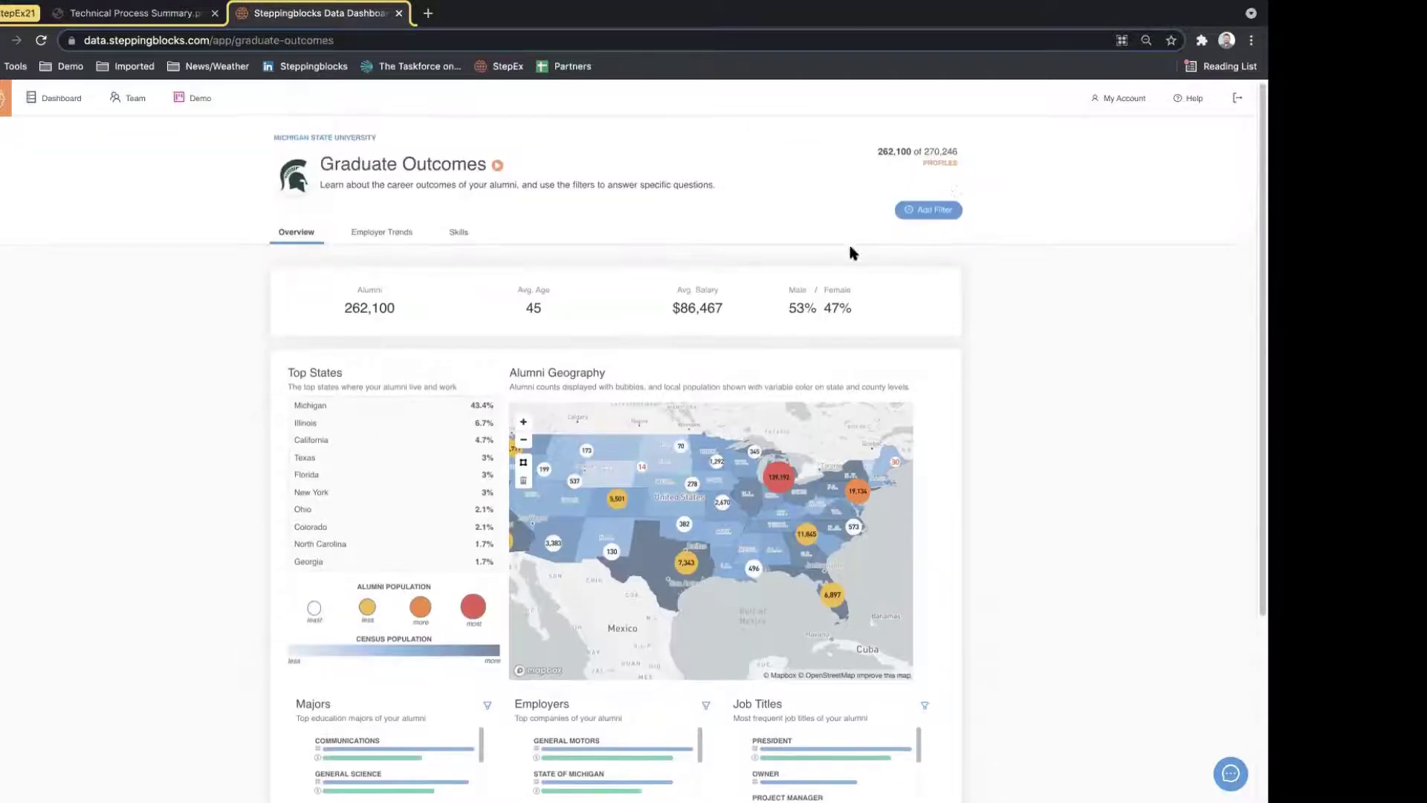
pyautogui.click(928, 210)
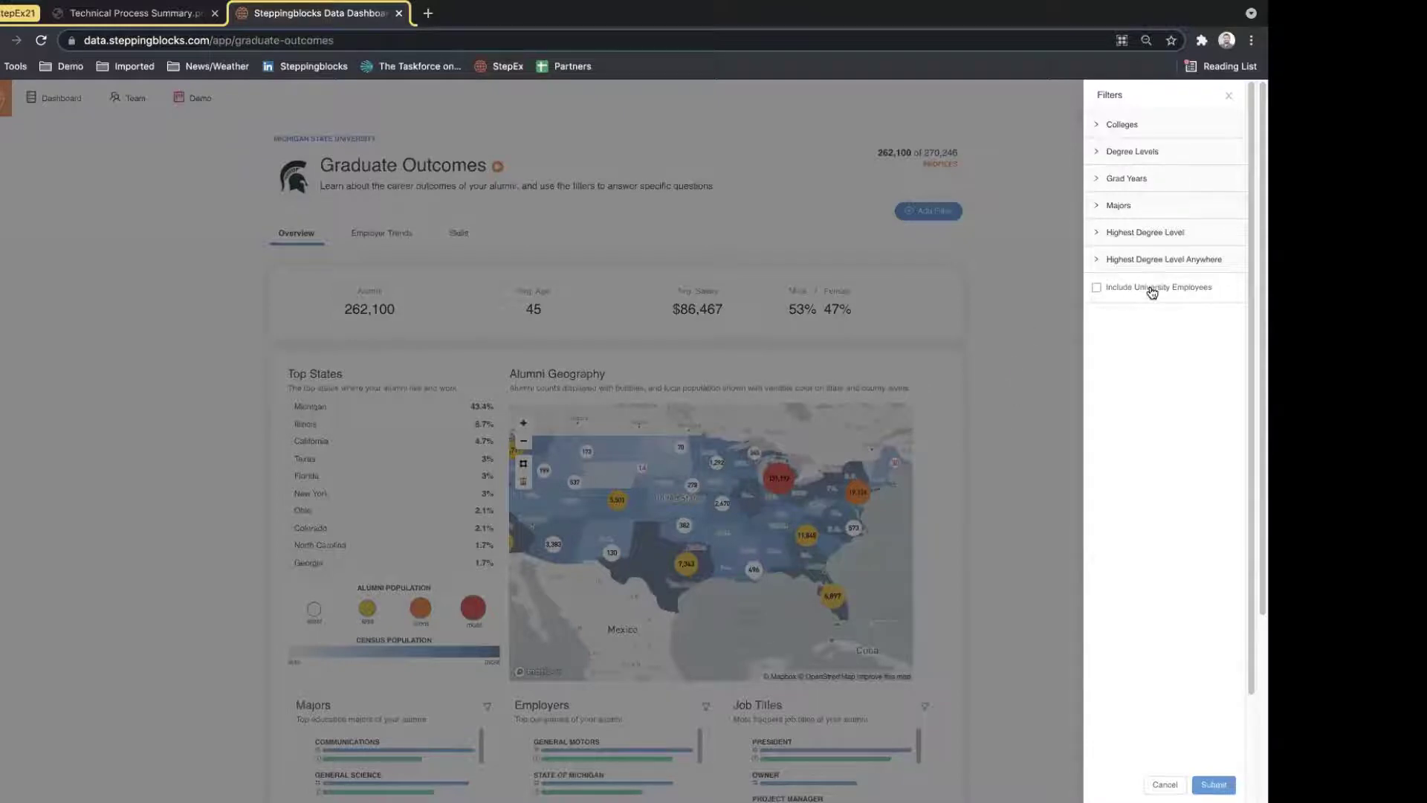
pyautogui.click(884, 177)
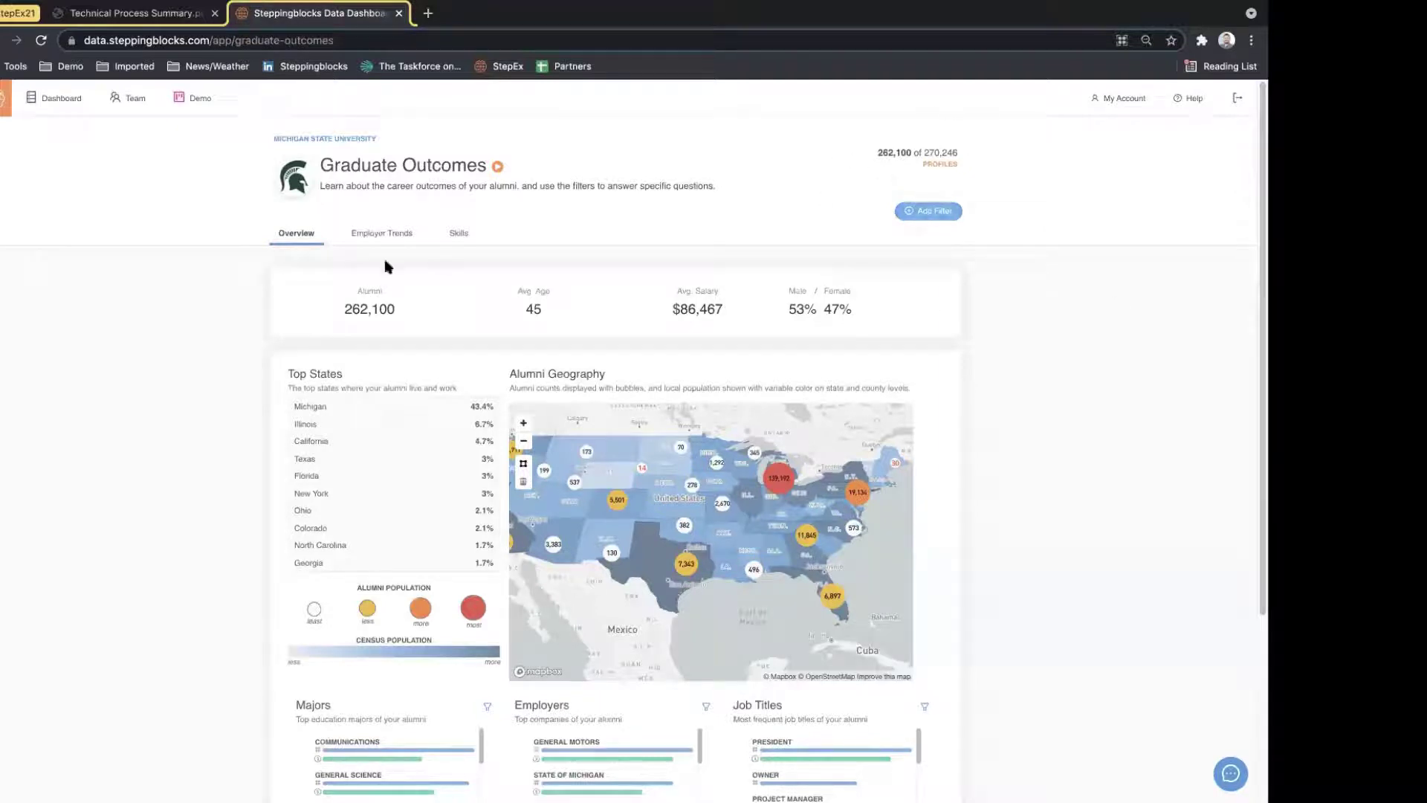
# Step: Filter the dashboard to Supply Chain Management majors from the Majors list
pyautogui.scroll(-3, 208, 461)
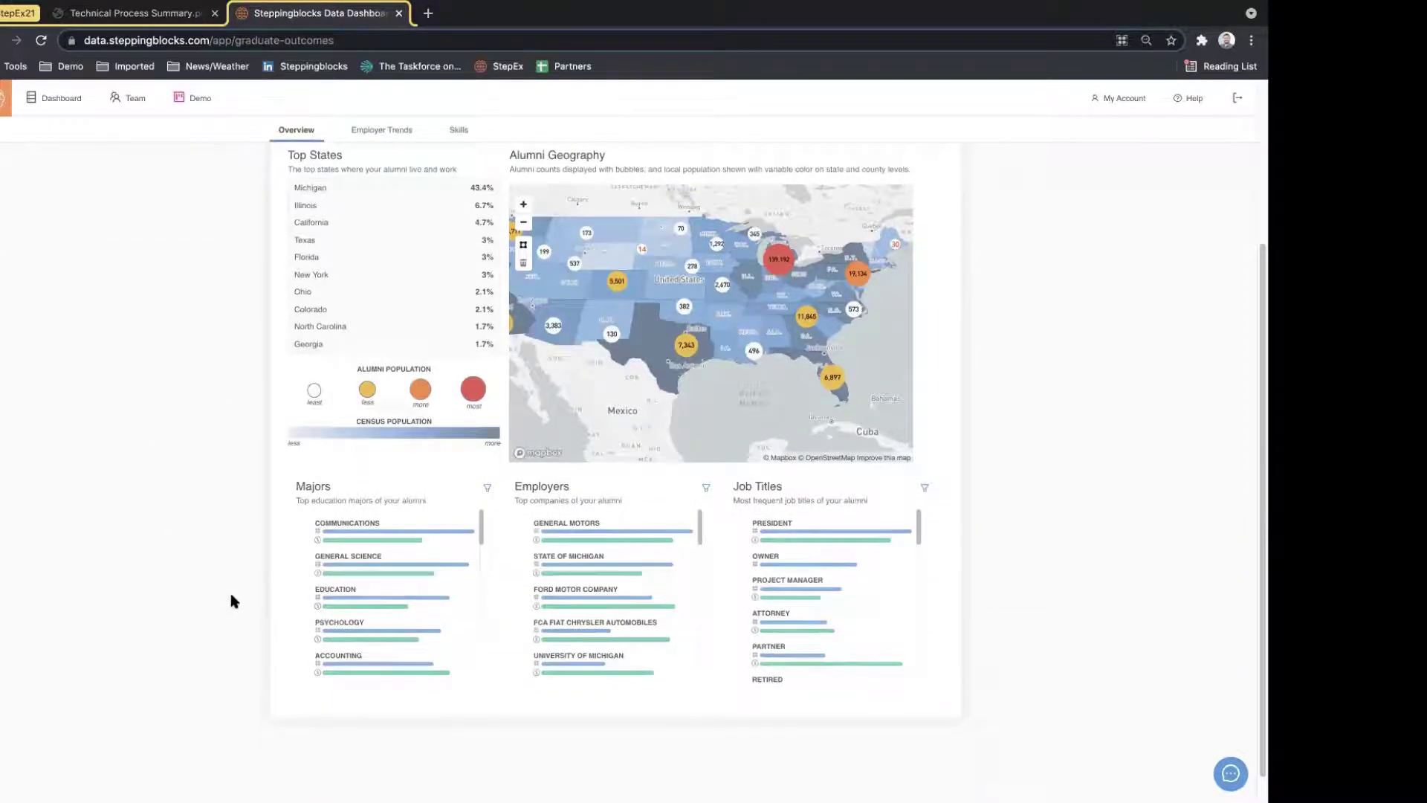
pyautogui.scroll(-3, 379, 583)
pyautogui.scroll(-1, 416, 632)
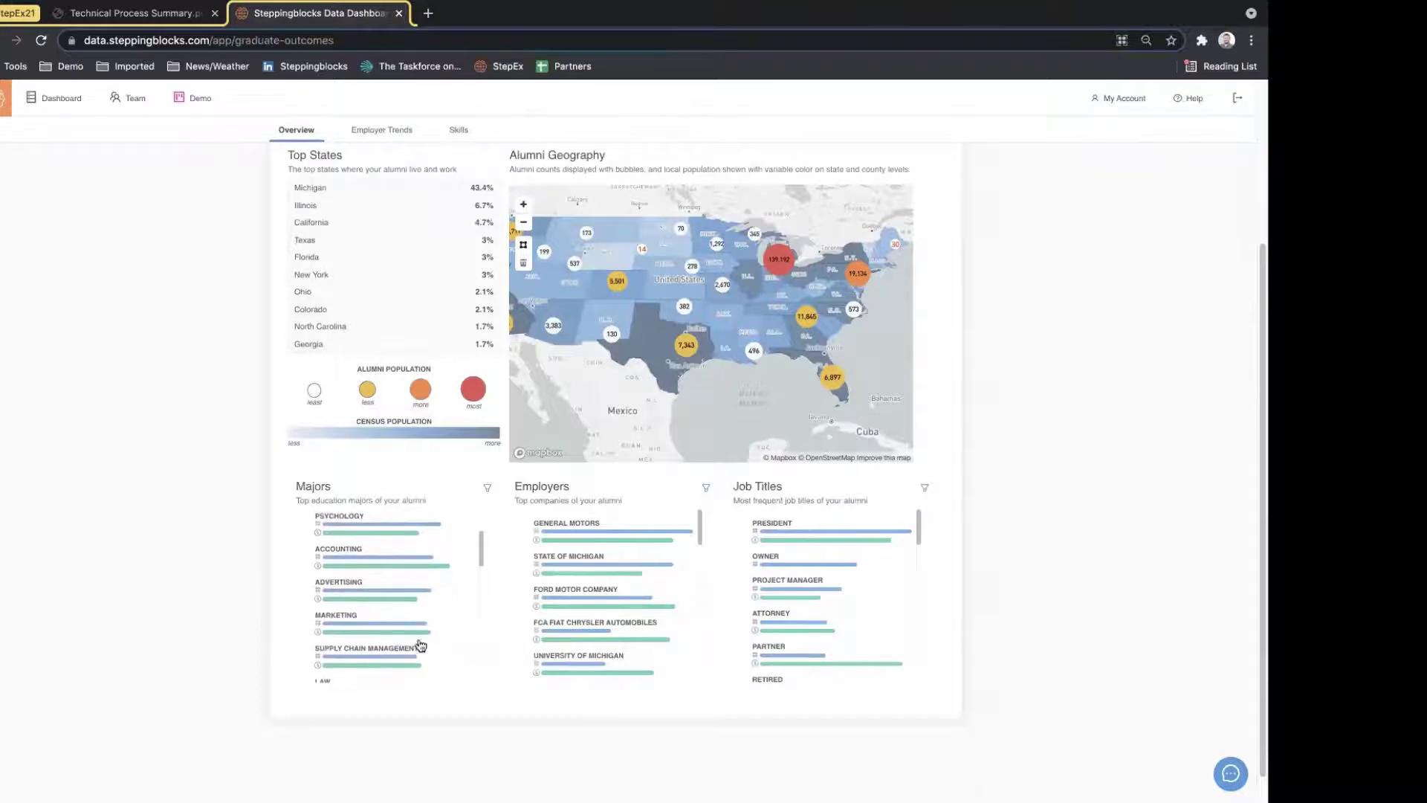
pyautogui.click(405, 628)
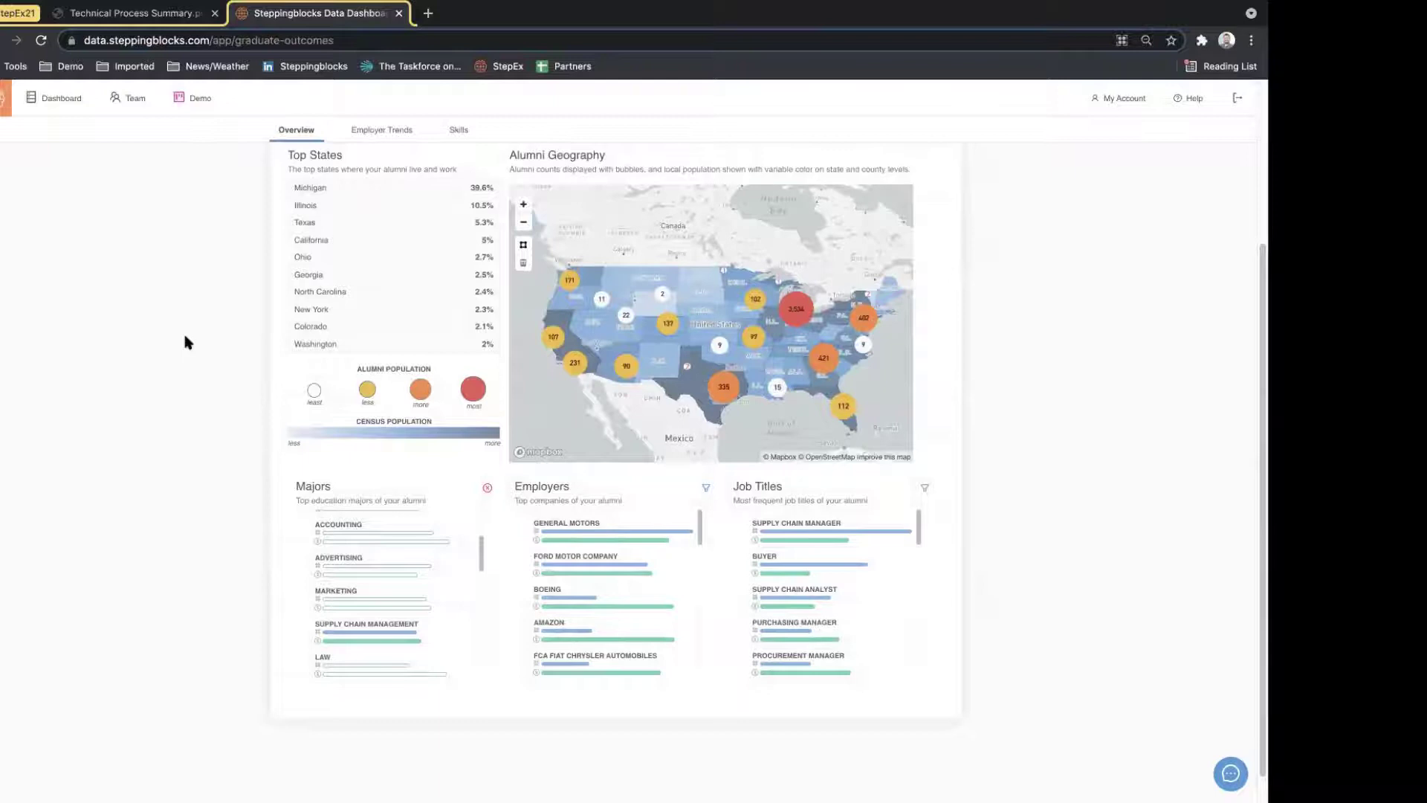
# Step: Review the updated charts: 6,438 alumni, average age 38, $82,112 salary, 66%/34% male–female
pyautogui.scroll(3, 787, 186)
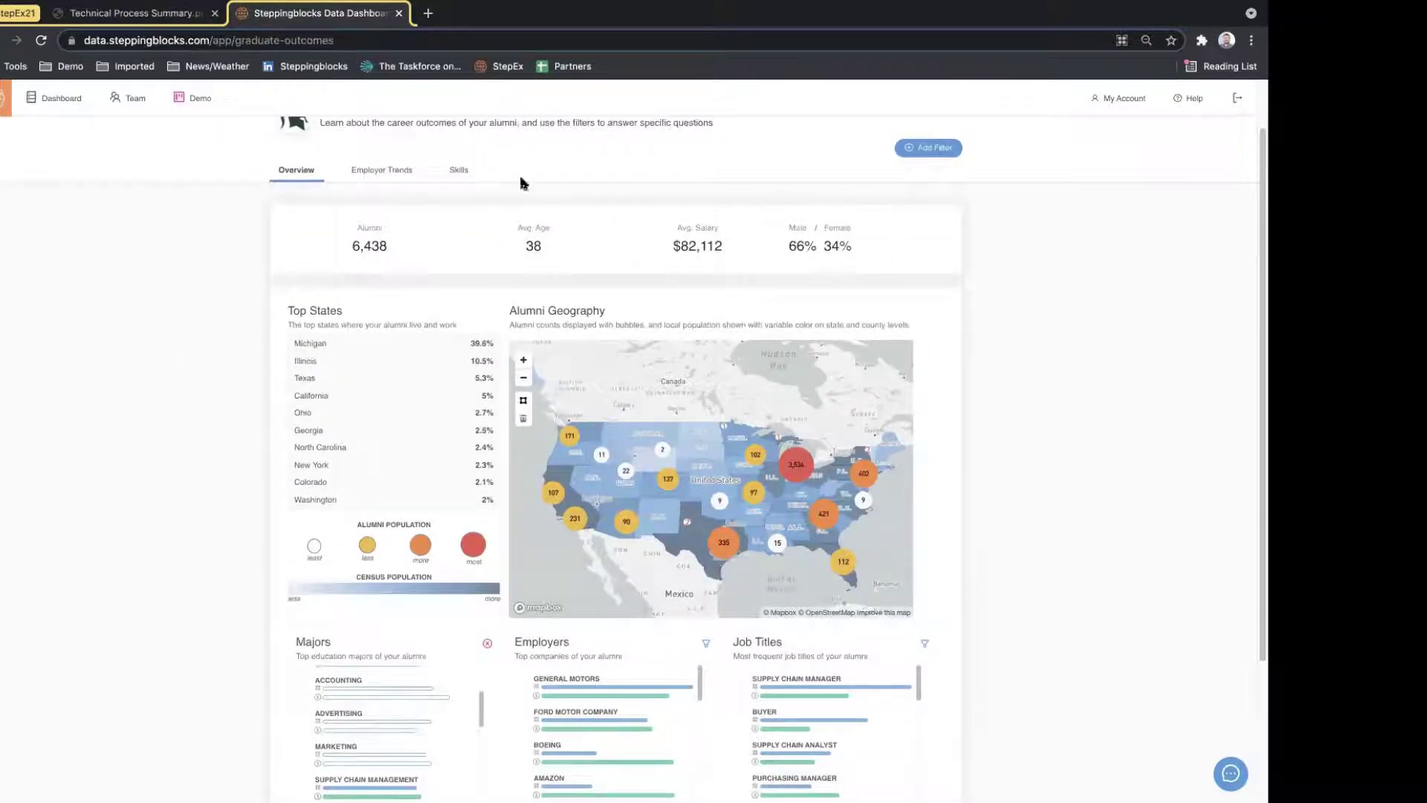
pyautogui.scroll(-1, 239, 369)
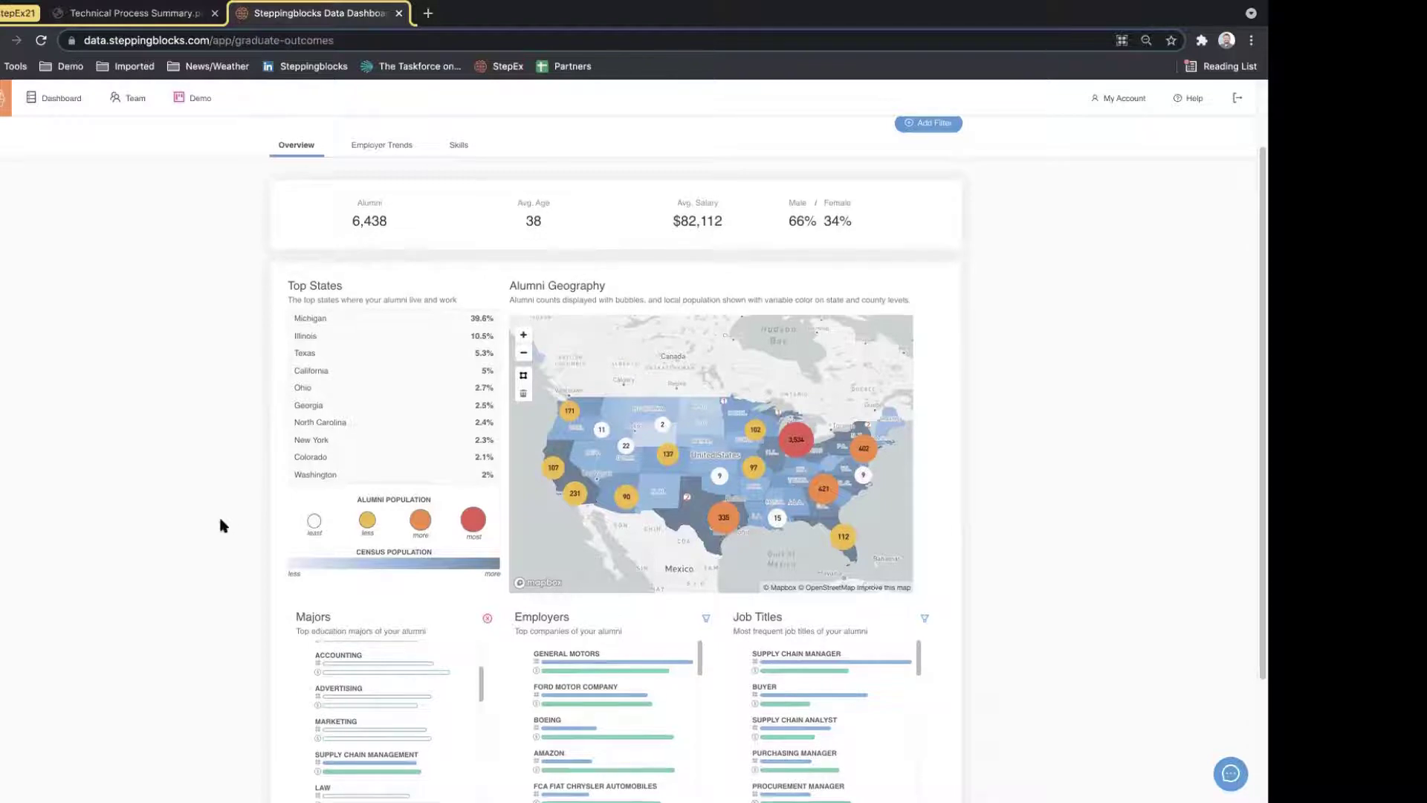
pyautogui.scroll(-3, 145, 616)
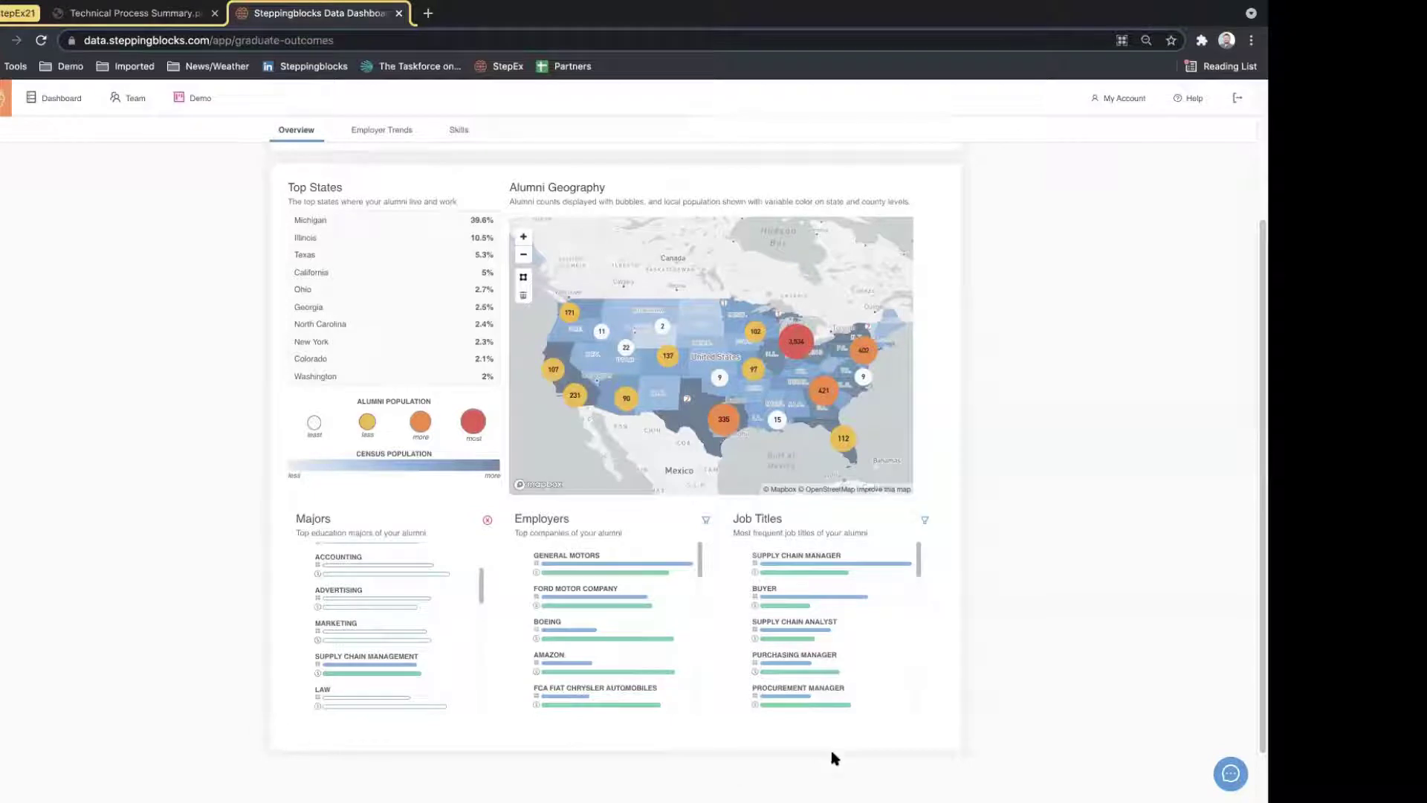
pyautogui.scroll(-1, 988, 582)
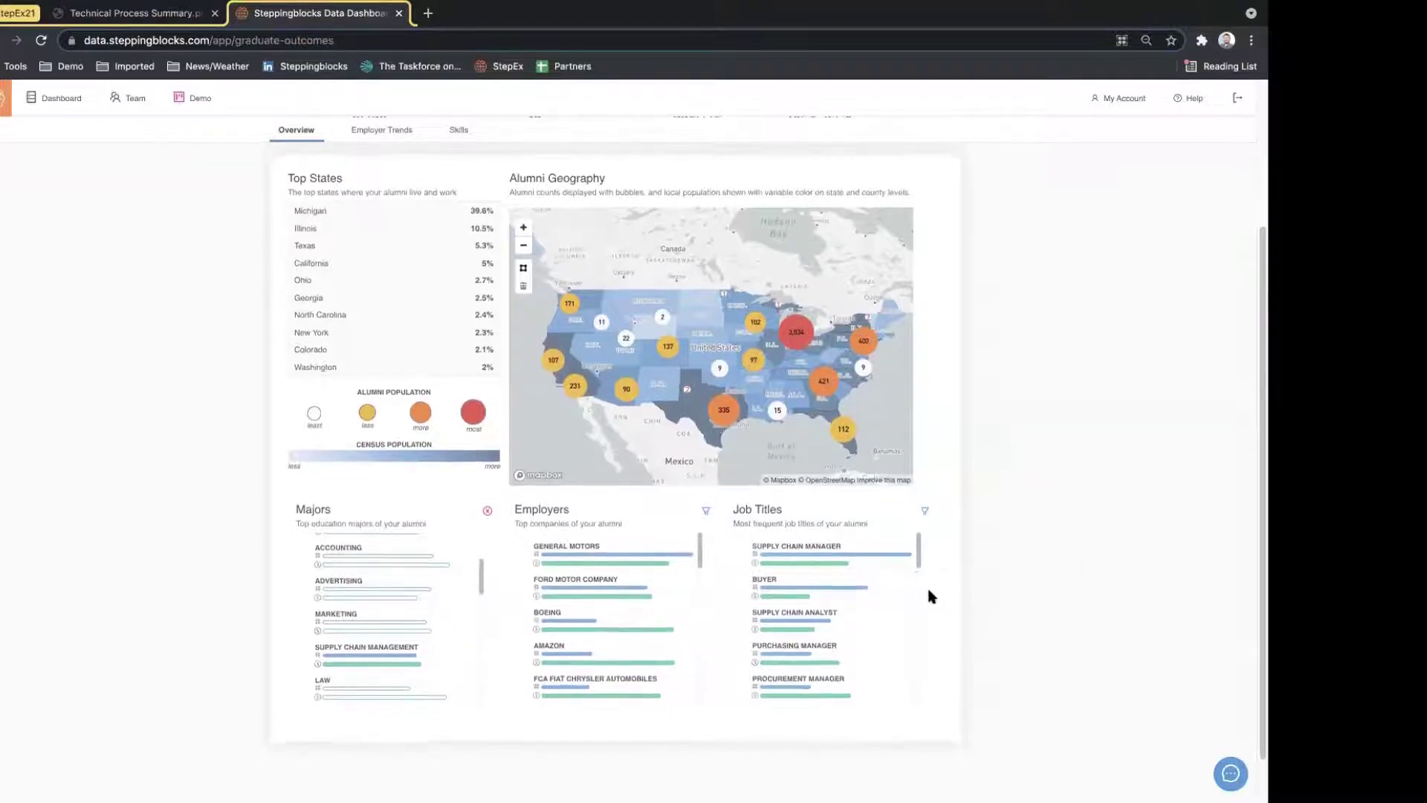
pyautogui.scroll(-1, 929, 588)
pyautogui.scroll(-3, 917, 532)
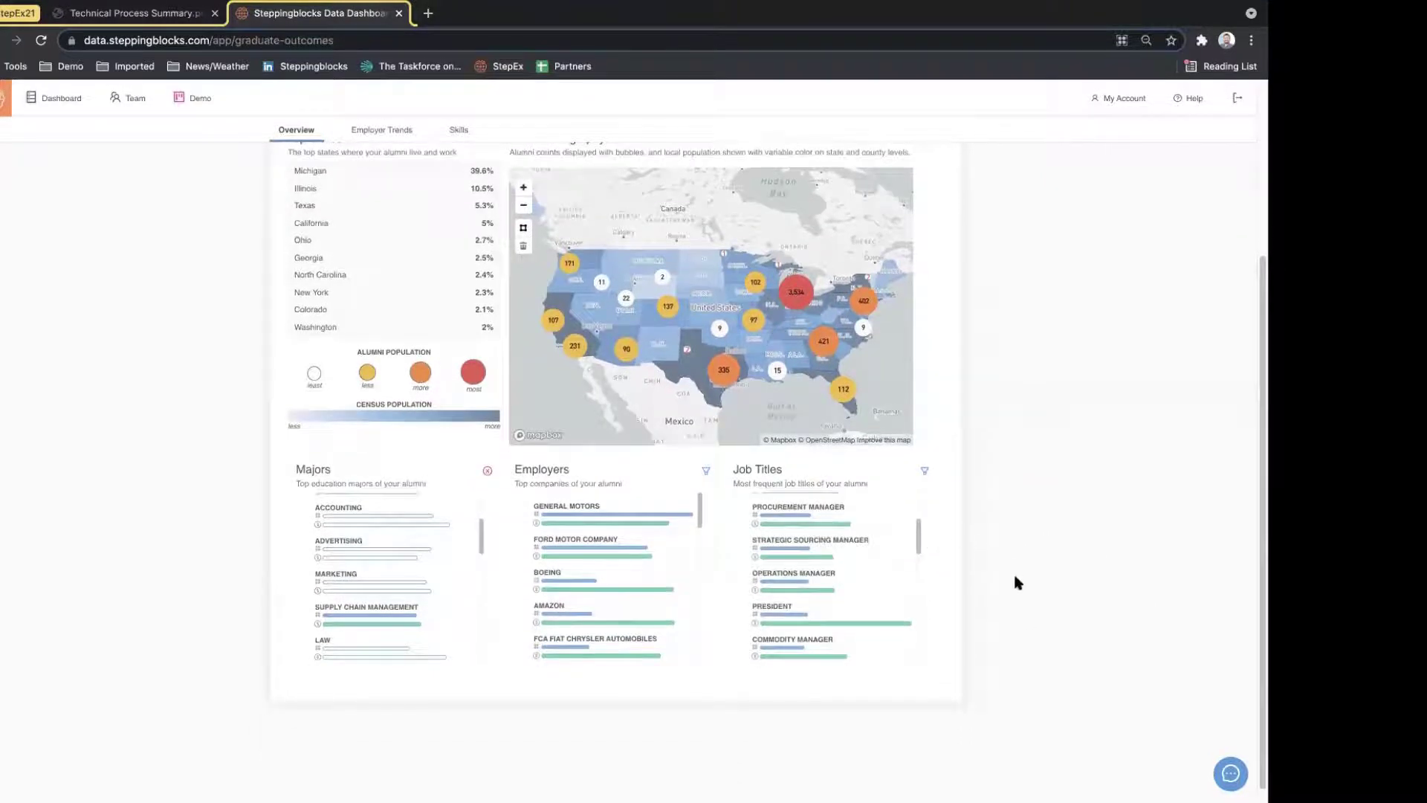
pyautogui.scroll(2, 1016, 581)
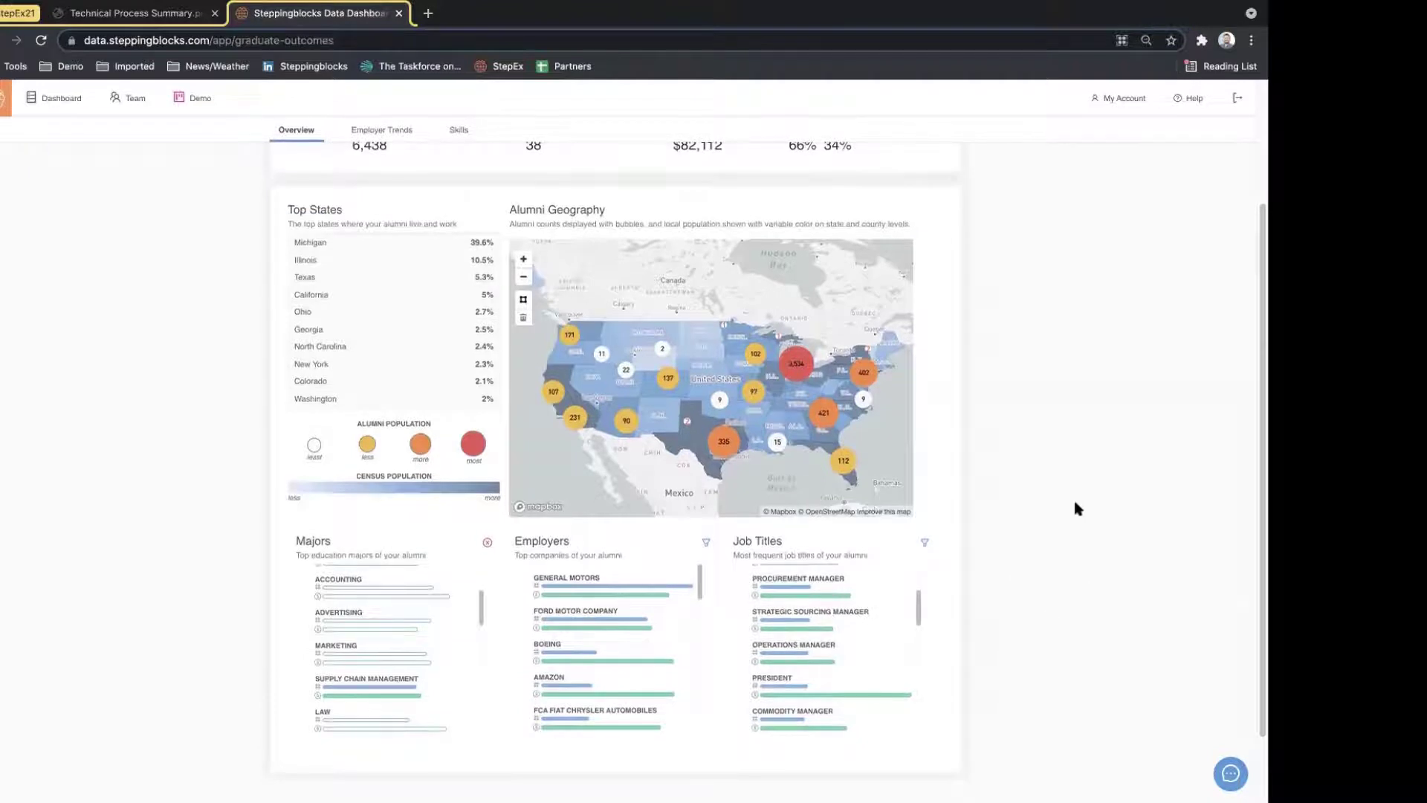
pyautogui.scroll(3, 1067, 537)
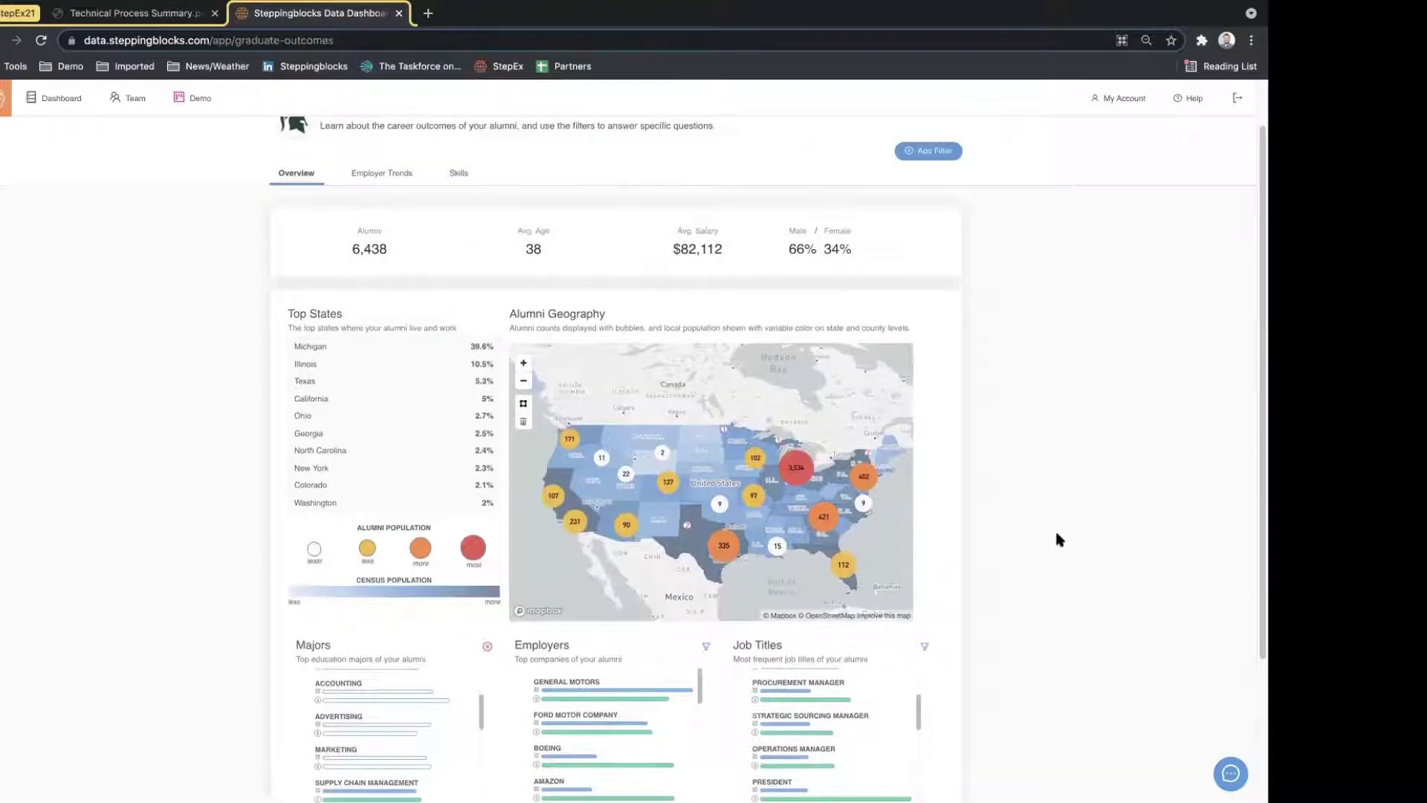
pyautogui.scroll(-3, 1042, 537)
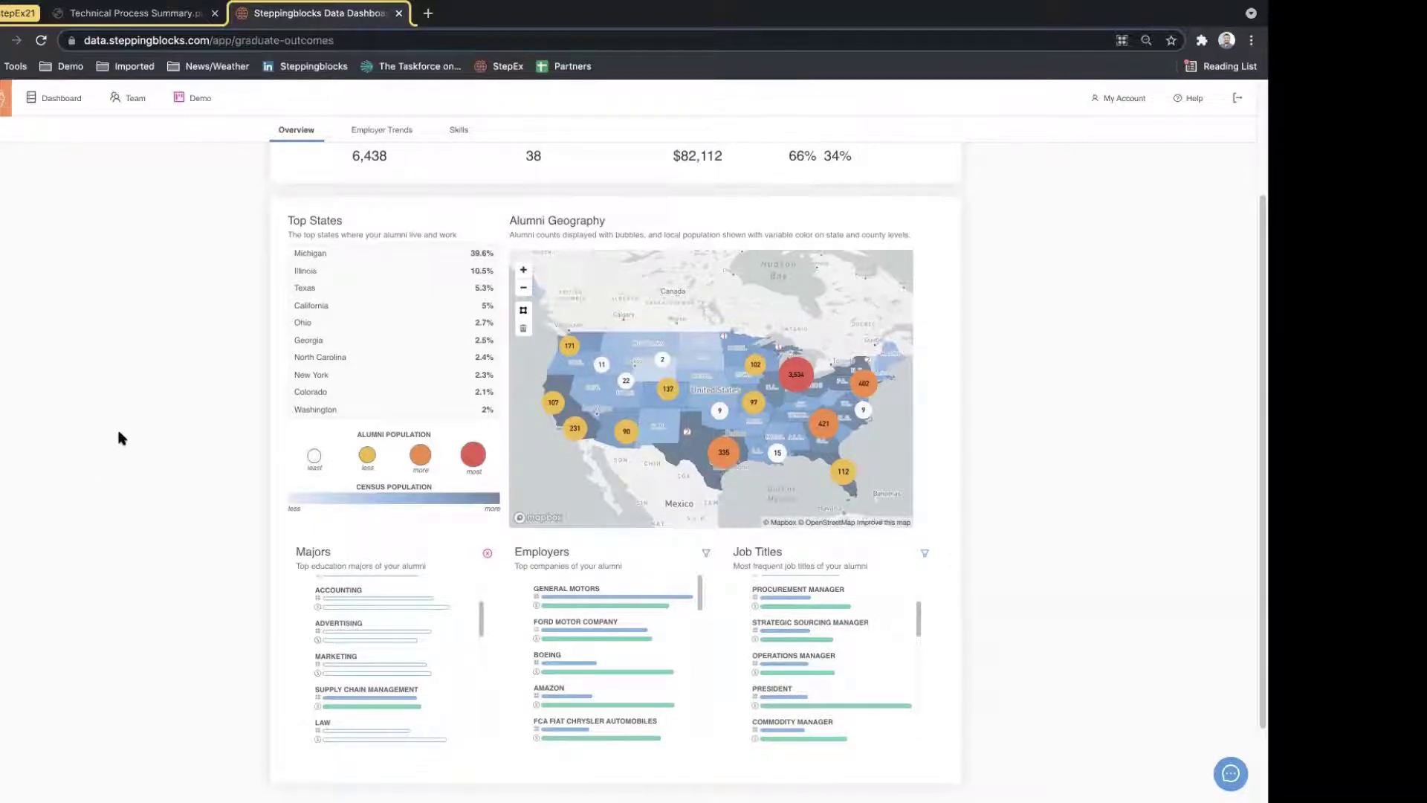
pyautogui.scroll(3, 152, 506)
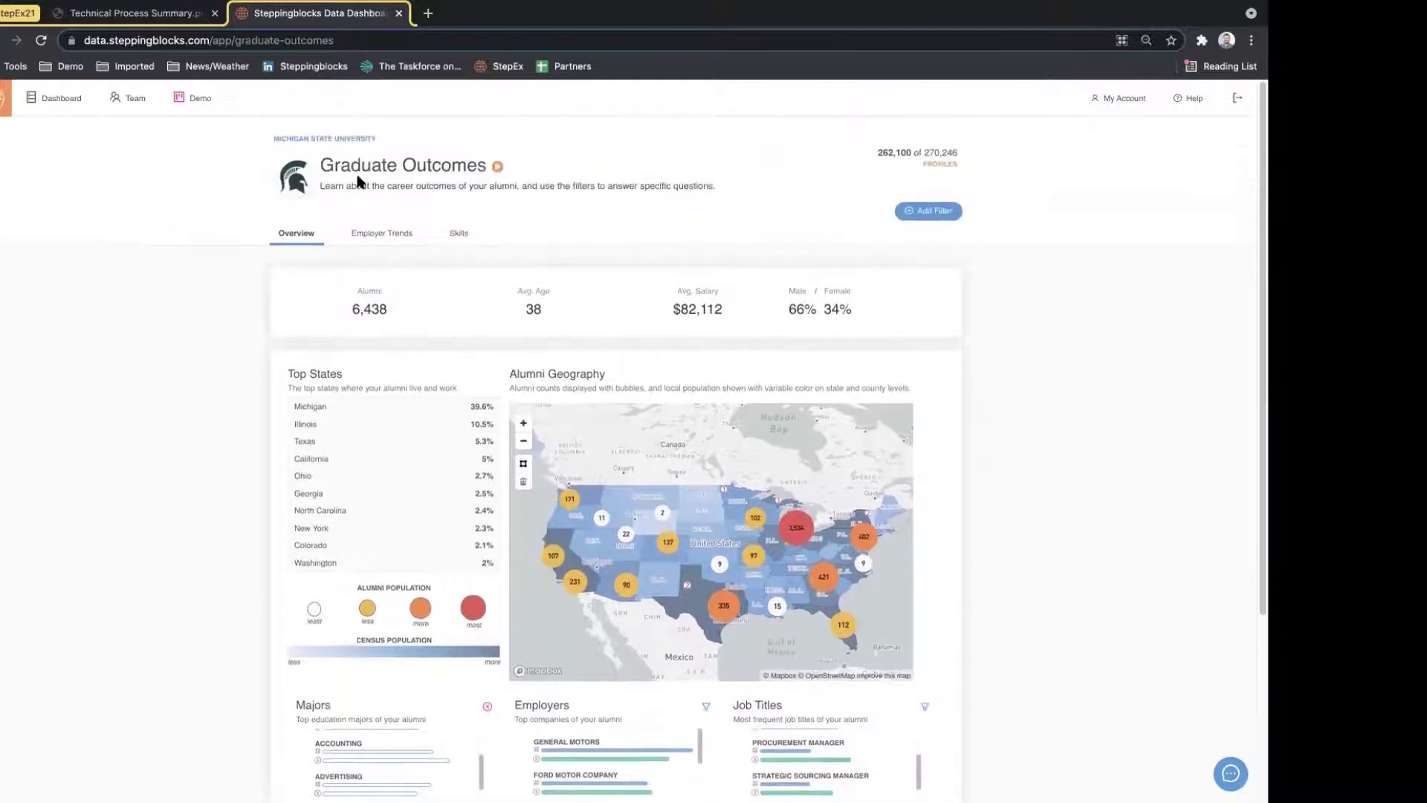
# Step: Open Employer Trends and show the Information Technology industry plus IT and Finance job-function trends
pyautogui.click(385, 239)
pyautogui.click(389, 239)
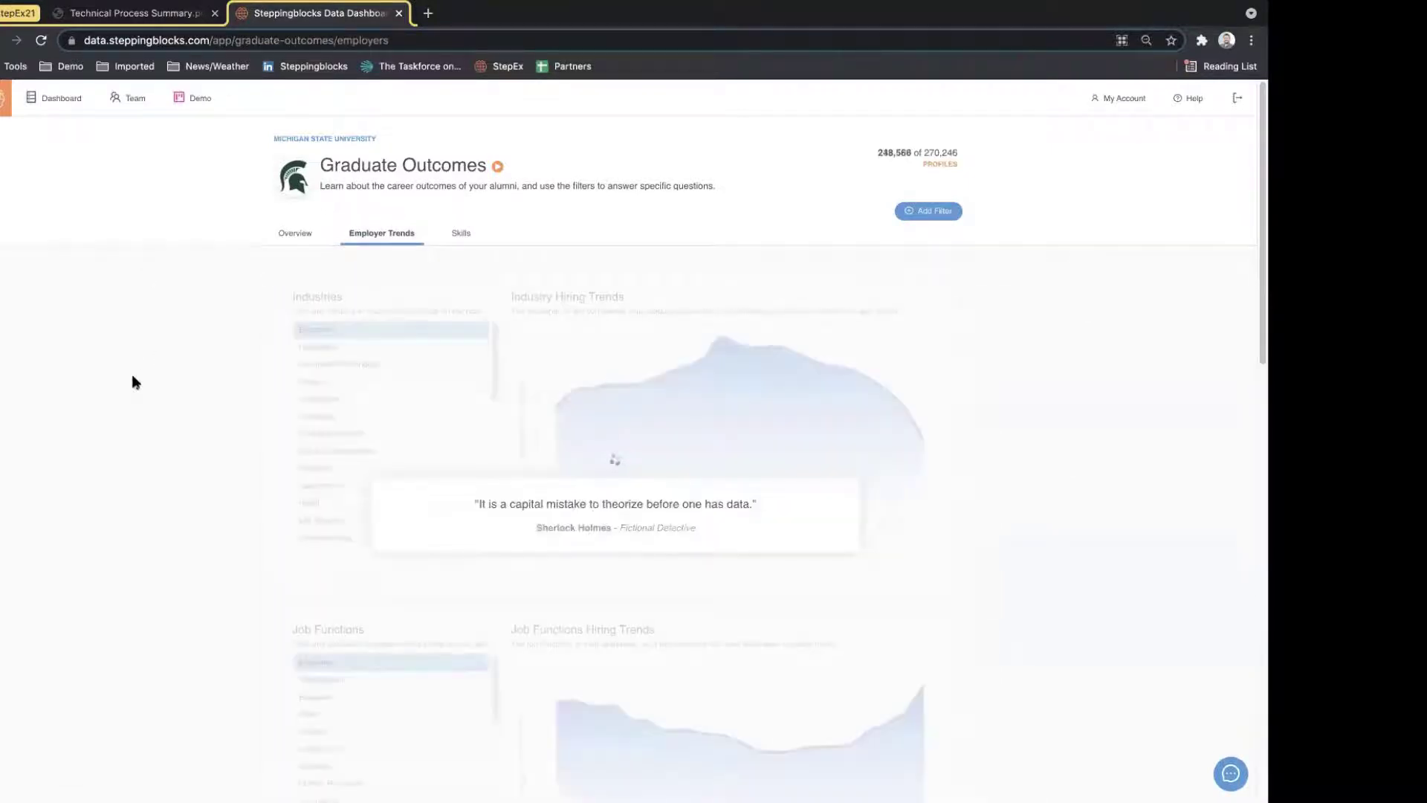
pyautogui.scroll(-2, 167, 323)
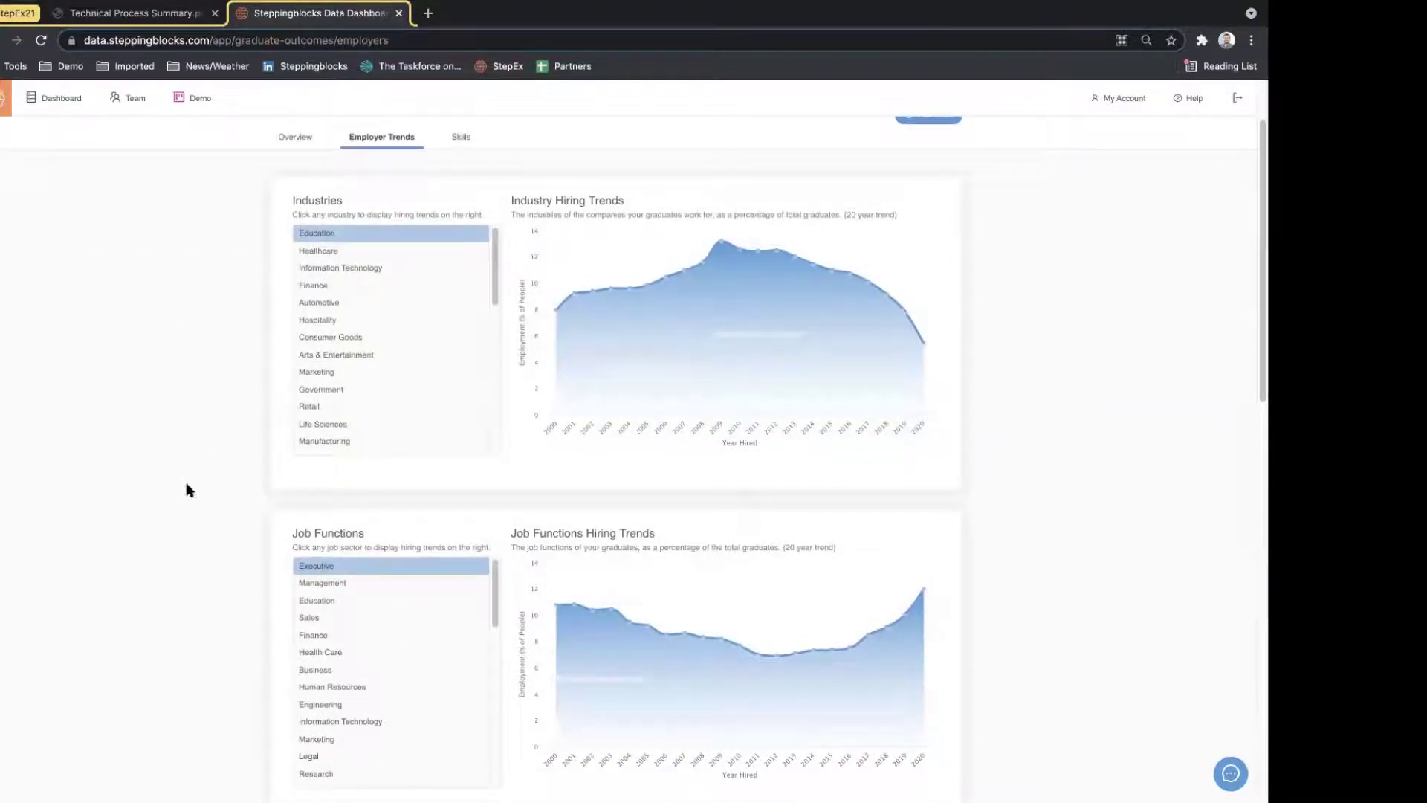
pyautogui.scroll(-1, 191, 490)
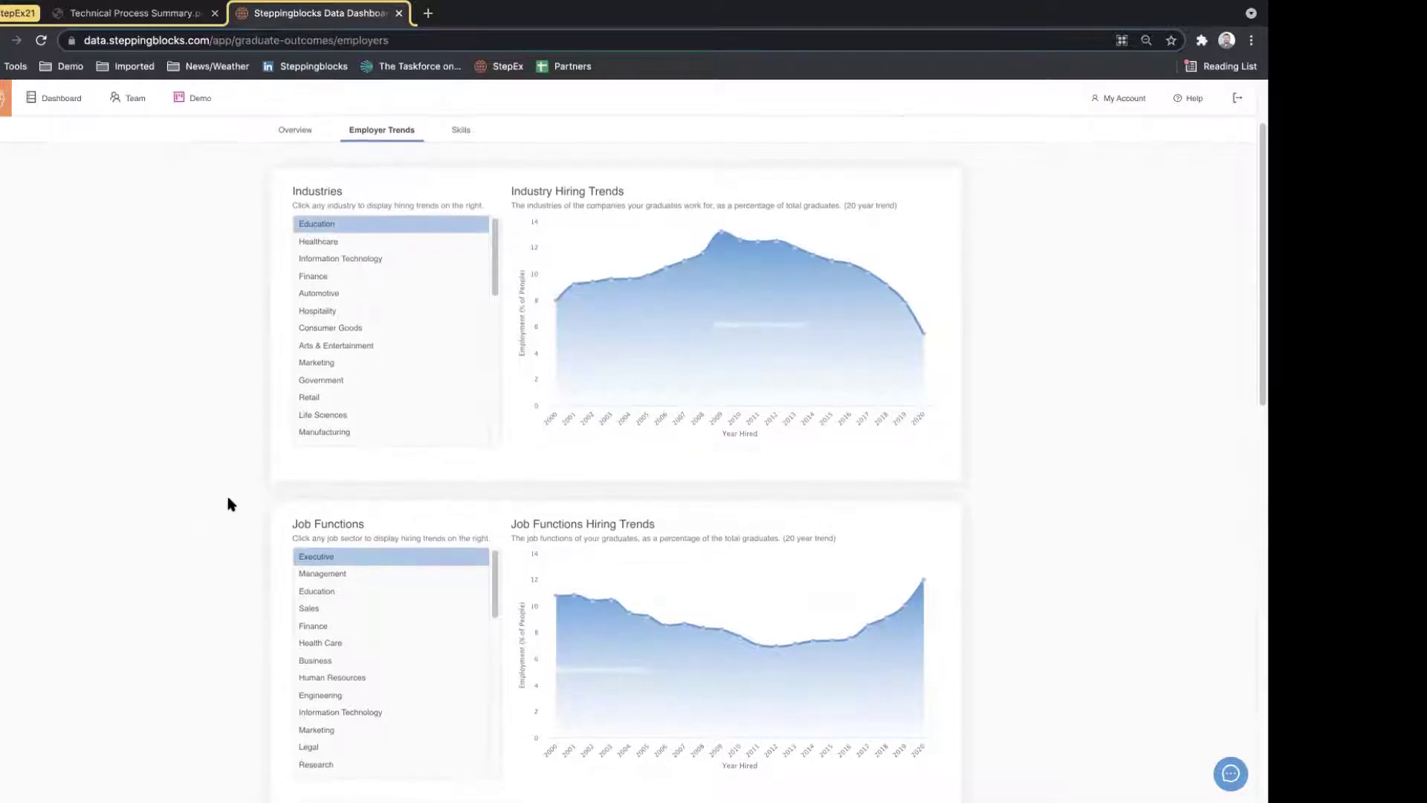
pyautogui.click(354, 261)
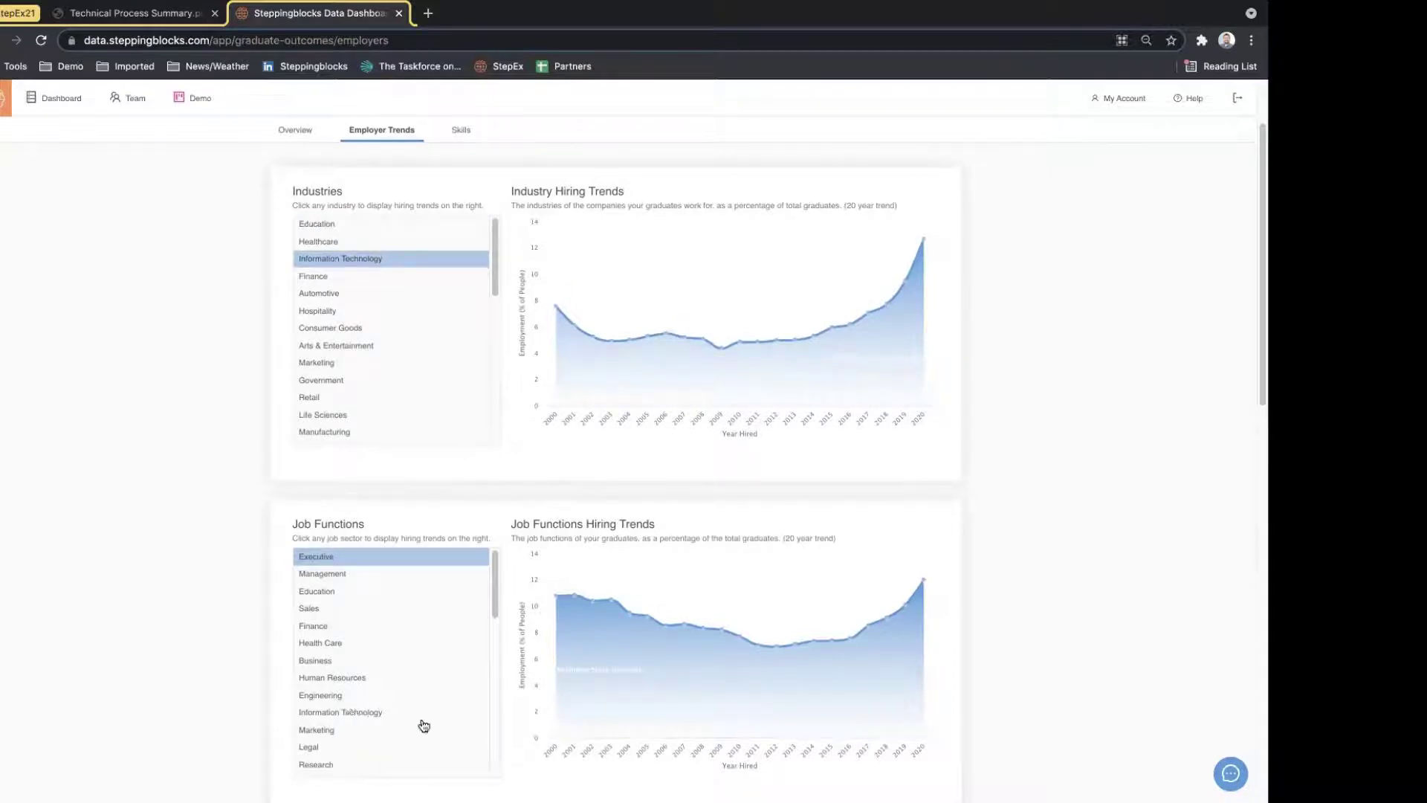
pyautogui.click(388, 713)
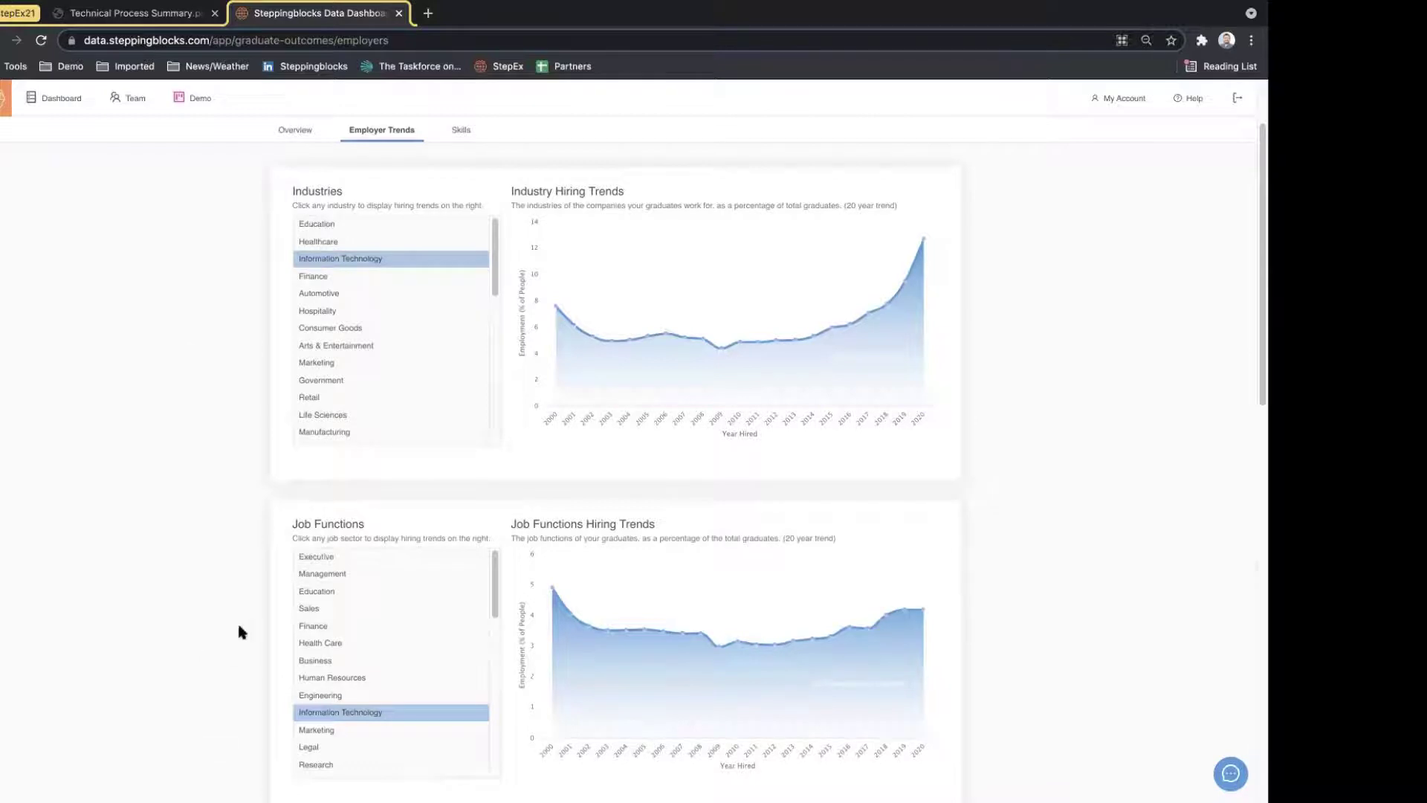
pyautogui.click(305, 628)
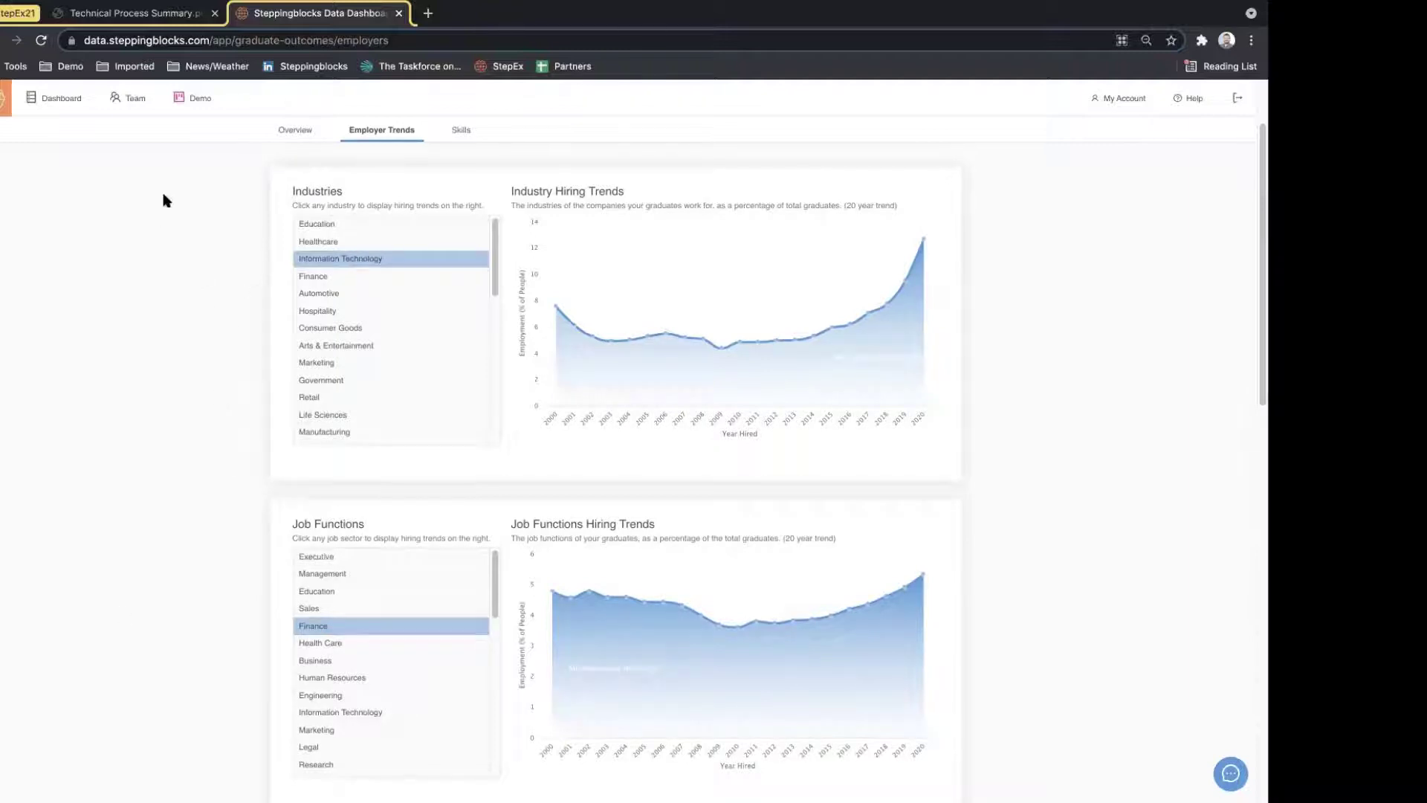
# Step: Compare the Education, Healthcare and Information Technology industry hiring trends
pyautogui.scroll(3, 162, 494)
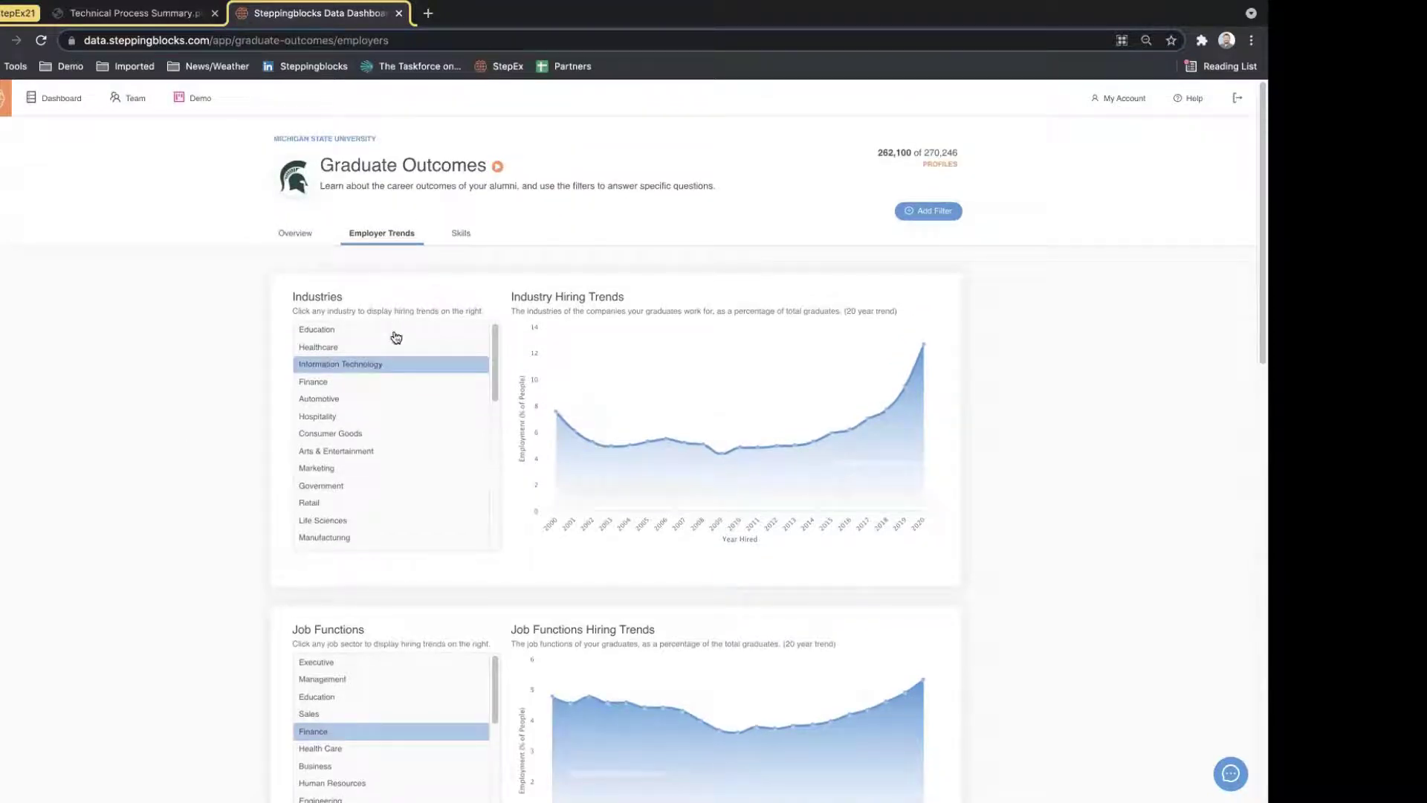
pyautogui.click(401, 328)
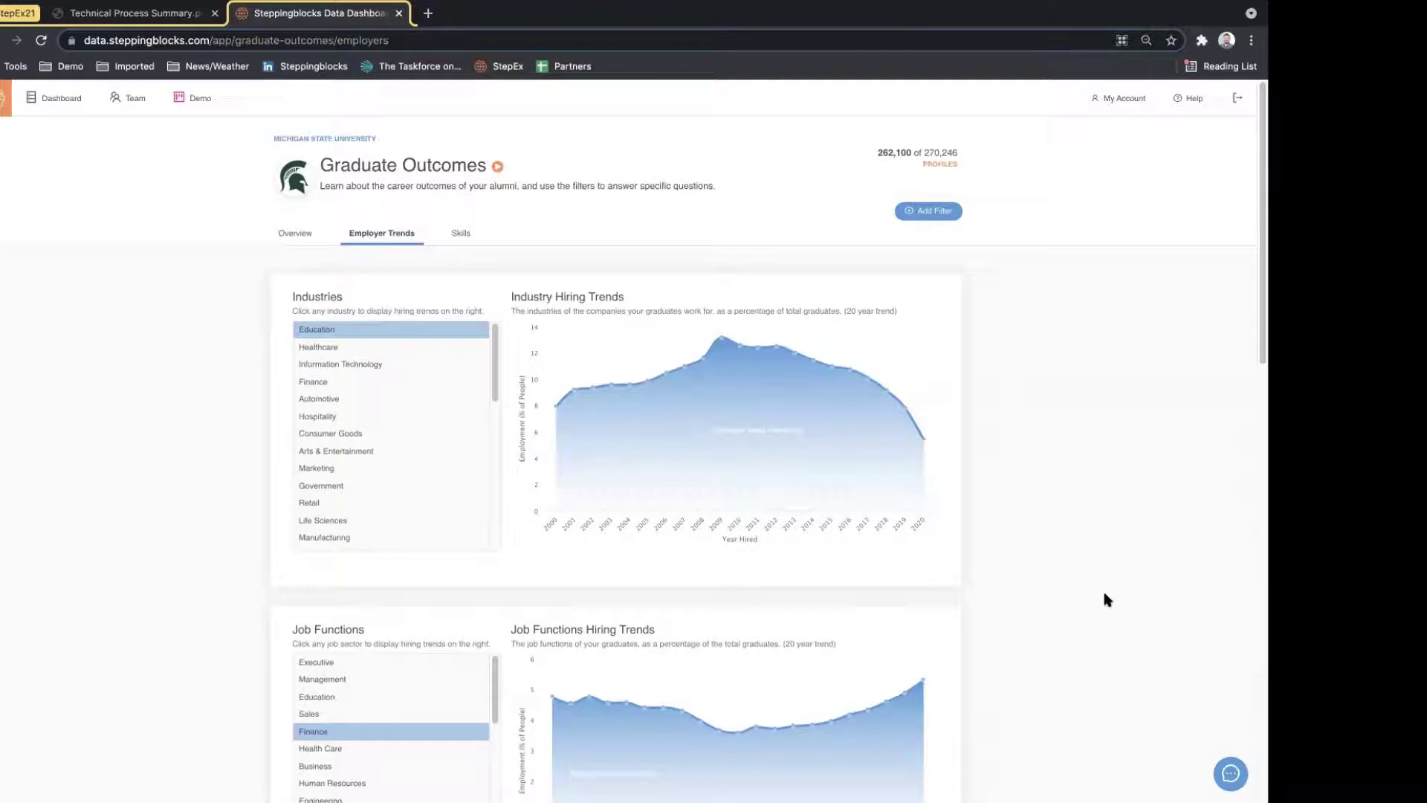
pyautogui.click(356, 346)
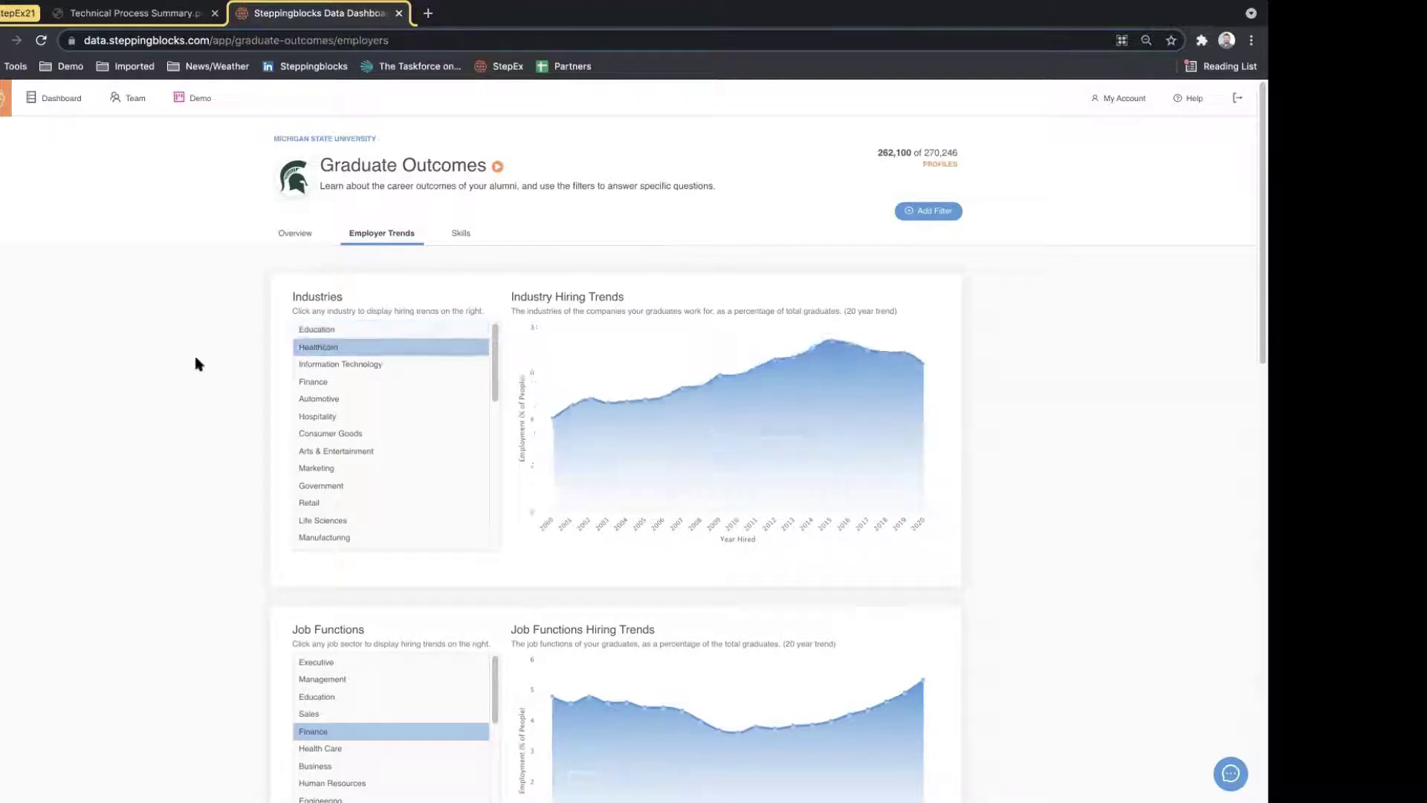
pyautogui.click(368, 364)
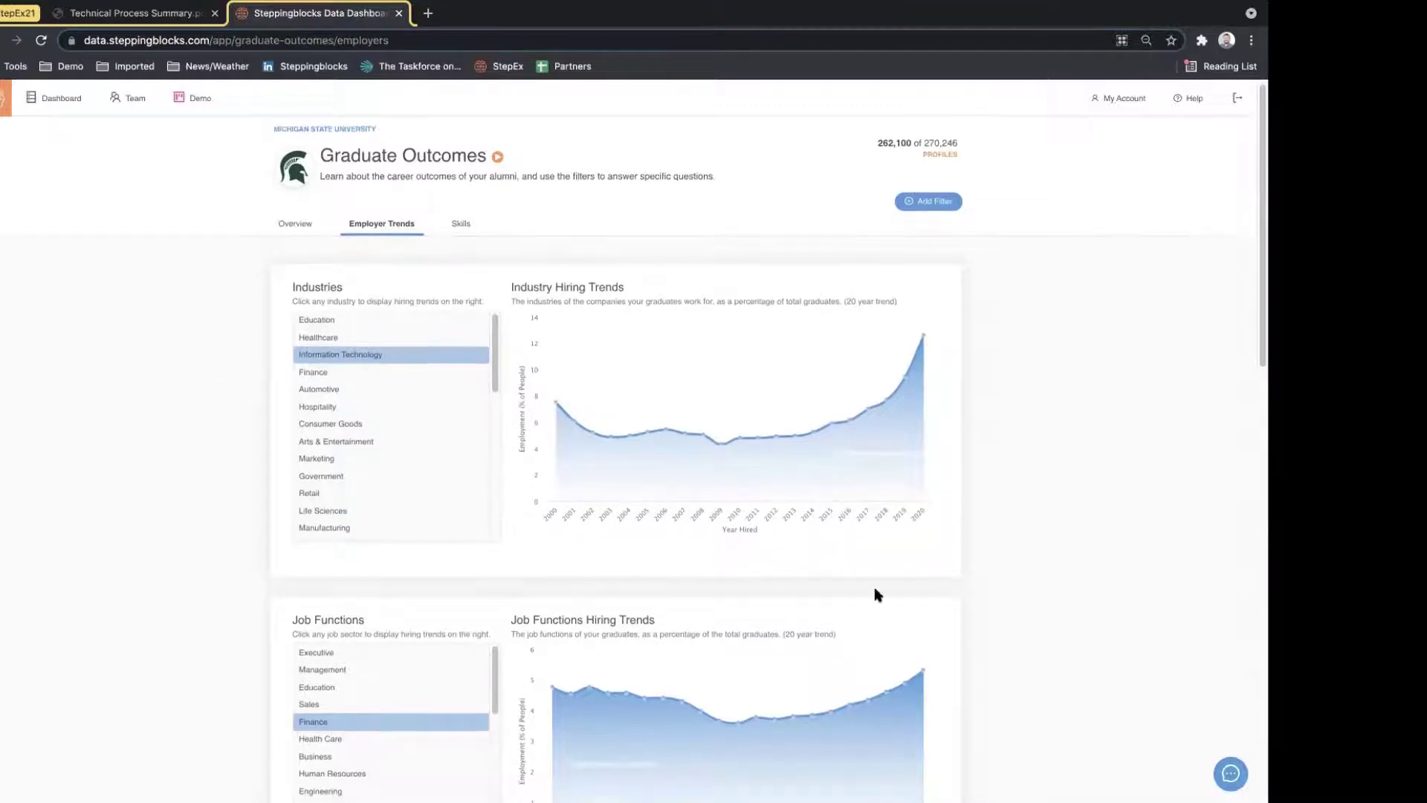
# Step: Step through the Information Technology, Research, Sales and Education job-function trends, ending on Education
pyautogui.scroll(-1, 104, 433)
pyautogui.scroll(-3, 103, 435)
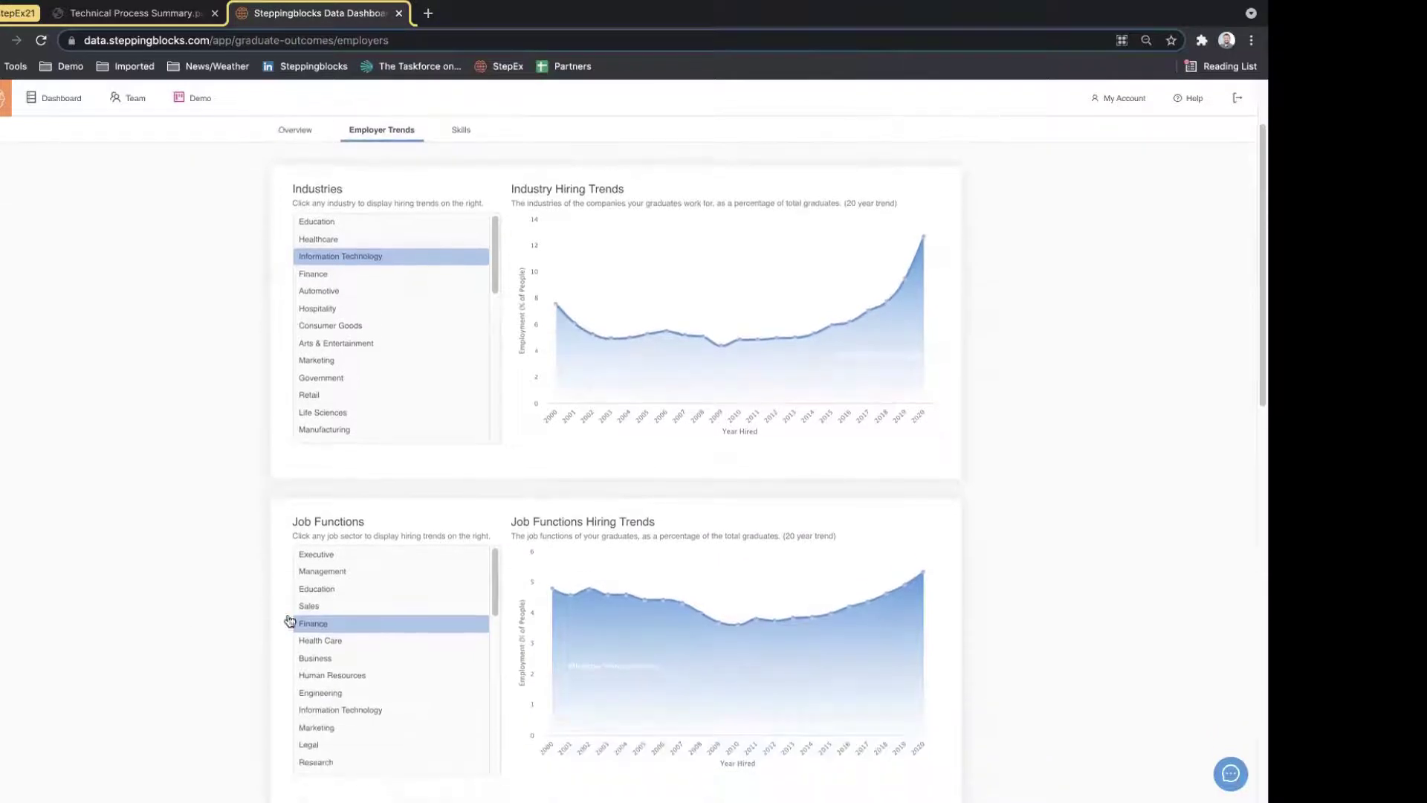
pyautogui.click(359, 711)
pyautogui.scroll(-1, 243, 592)
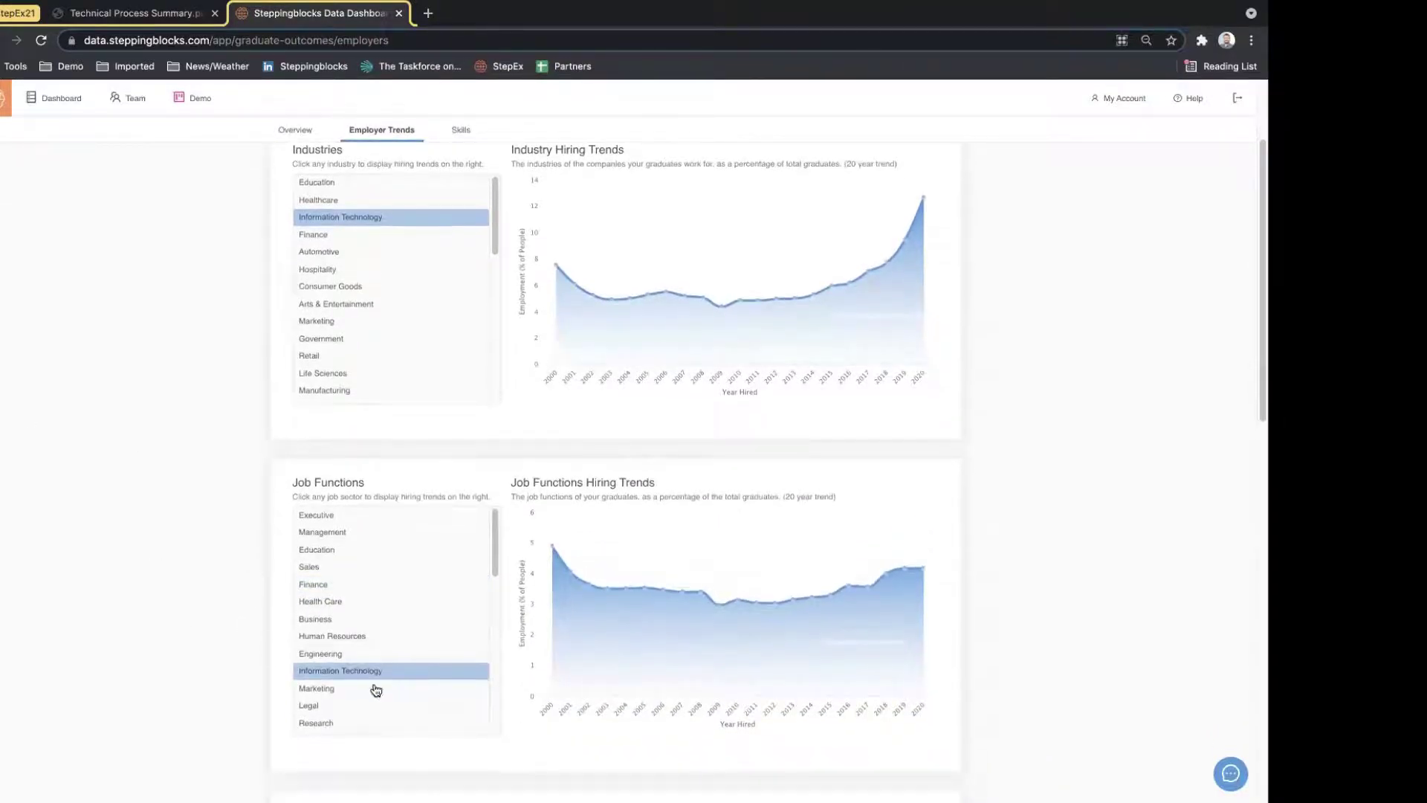
pyautogui.click(373, 723)
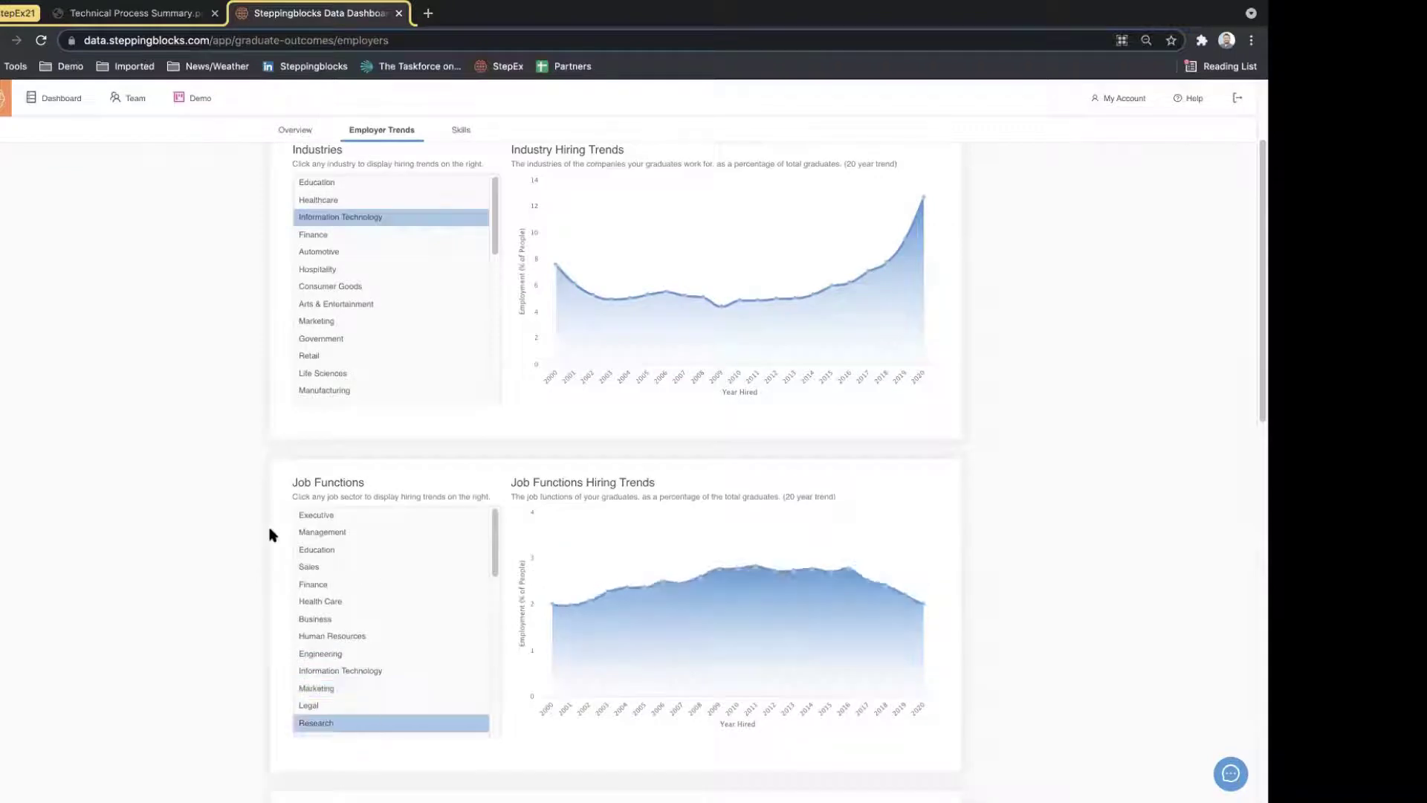
pyautogui.click(375, 564)
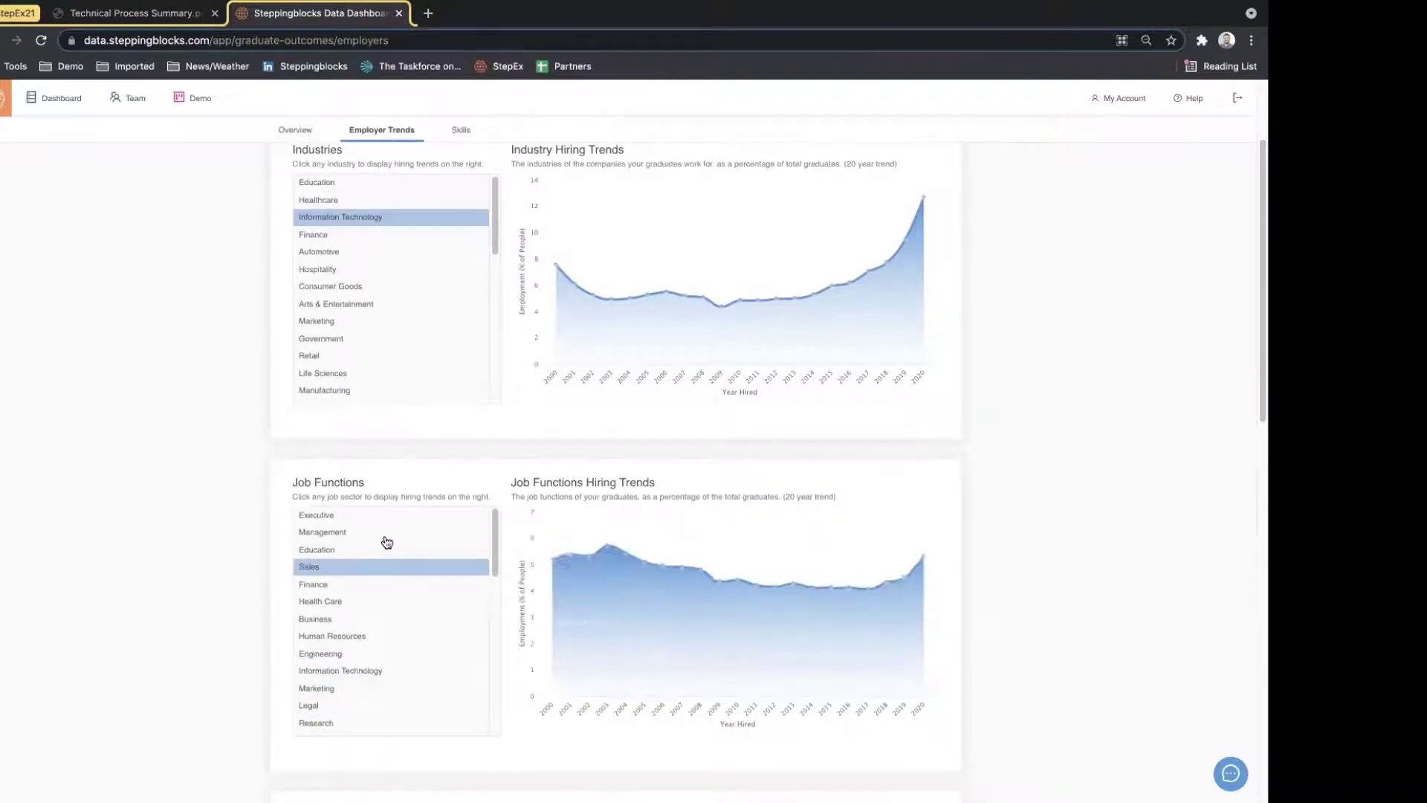
pyautogui.click(335, 551)
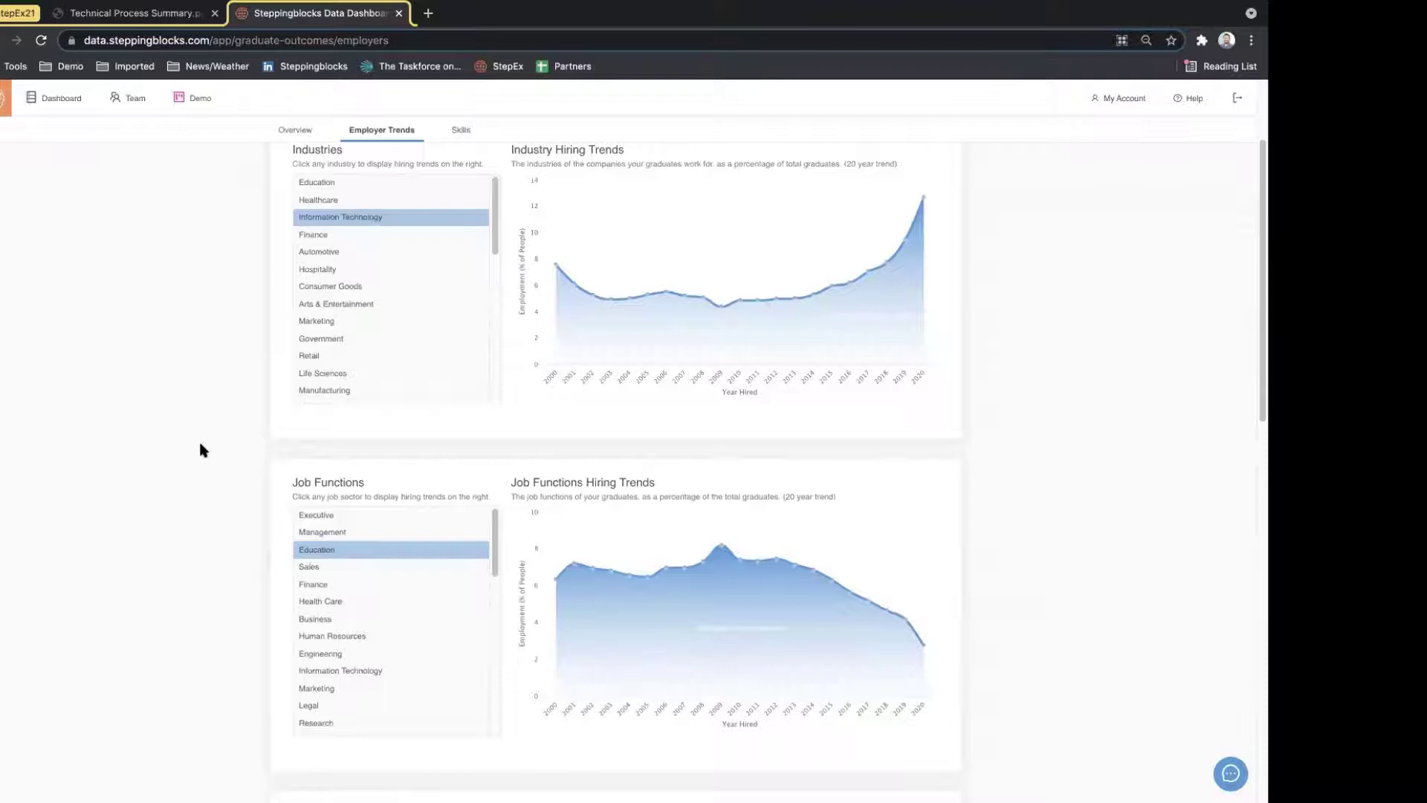
pyautogui.scroll(-2, 193, 435)
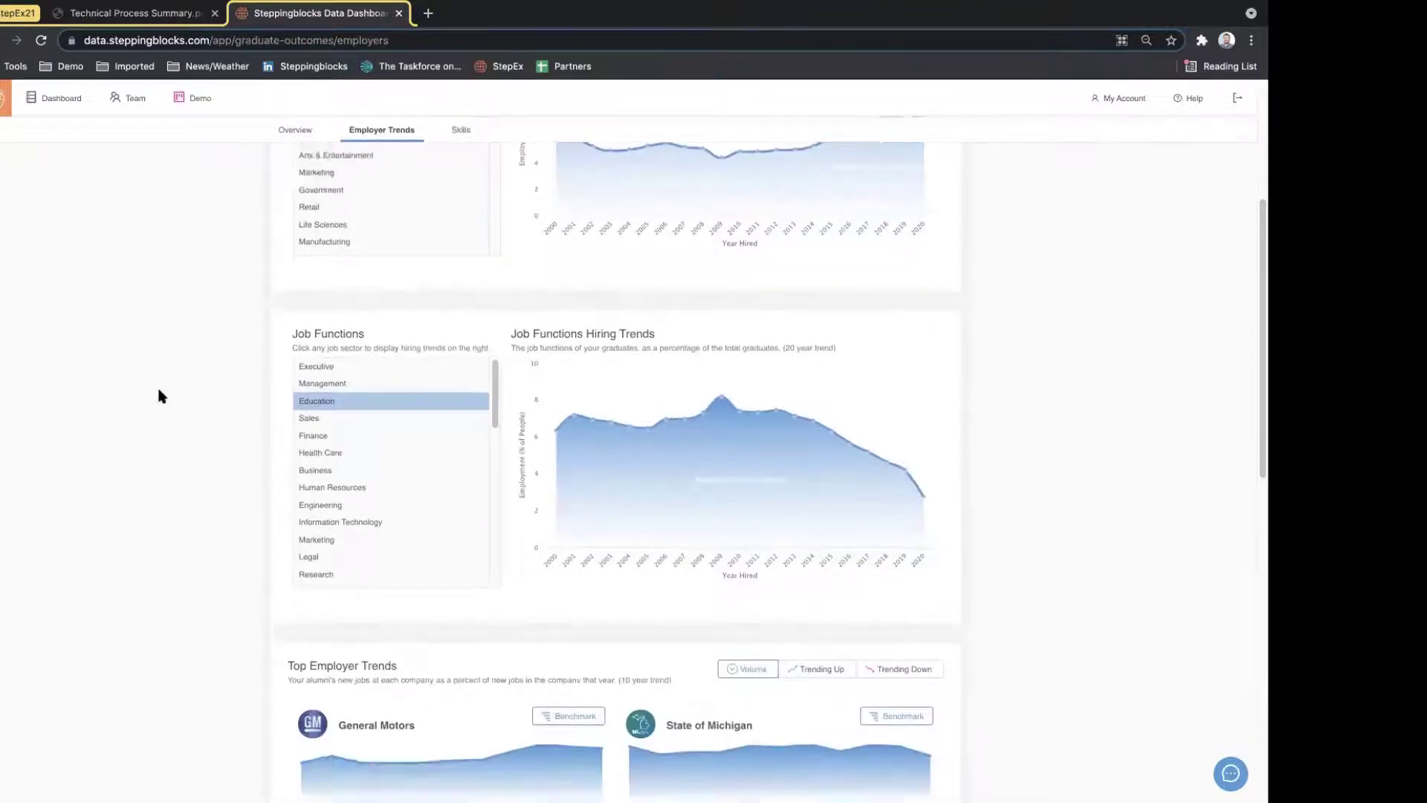
pyautogui.scroll(-5, 105, 548)
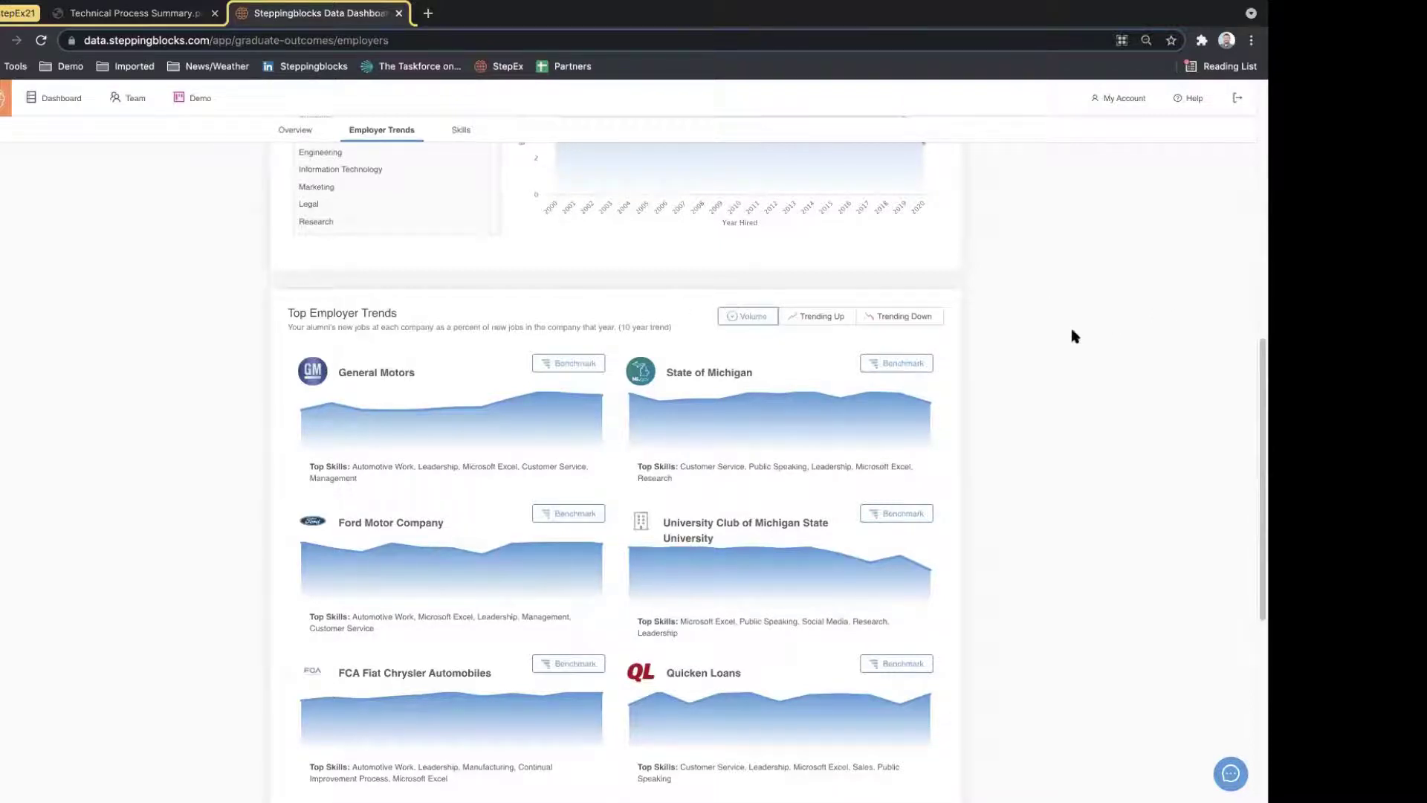
pyautogui.click(818, 317)
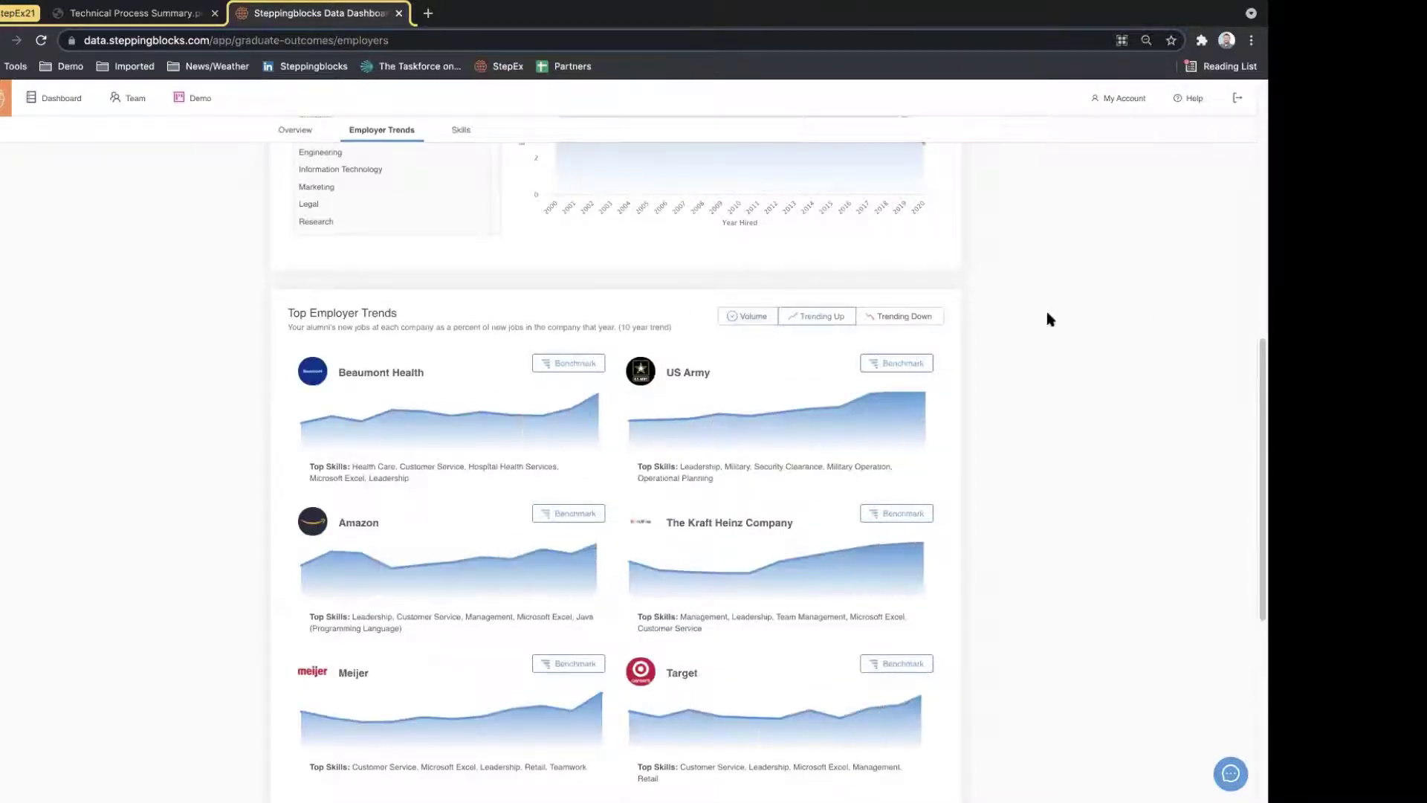
pyautogui.click(927, 319)
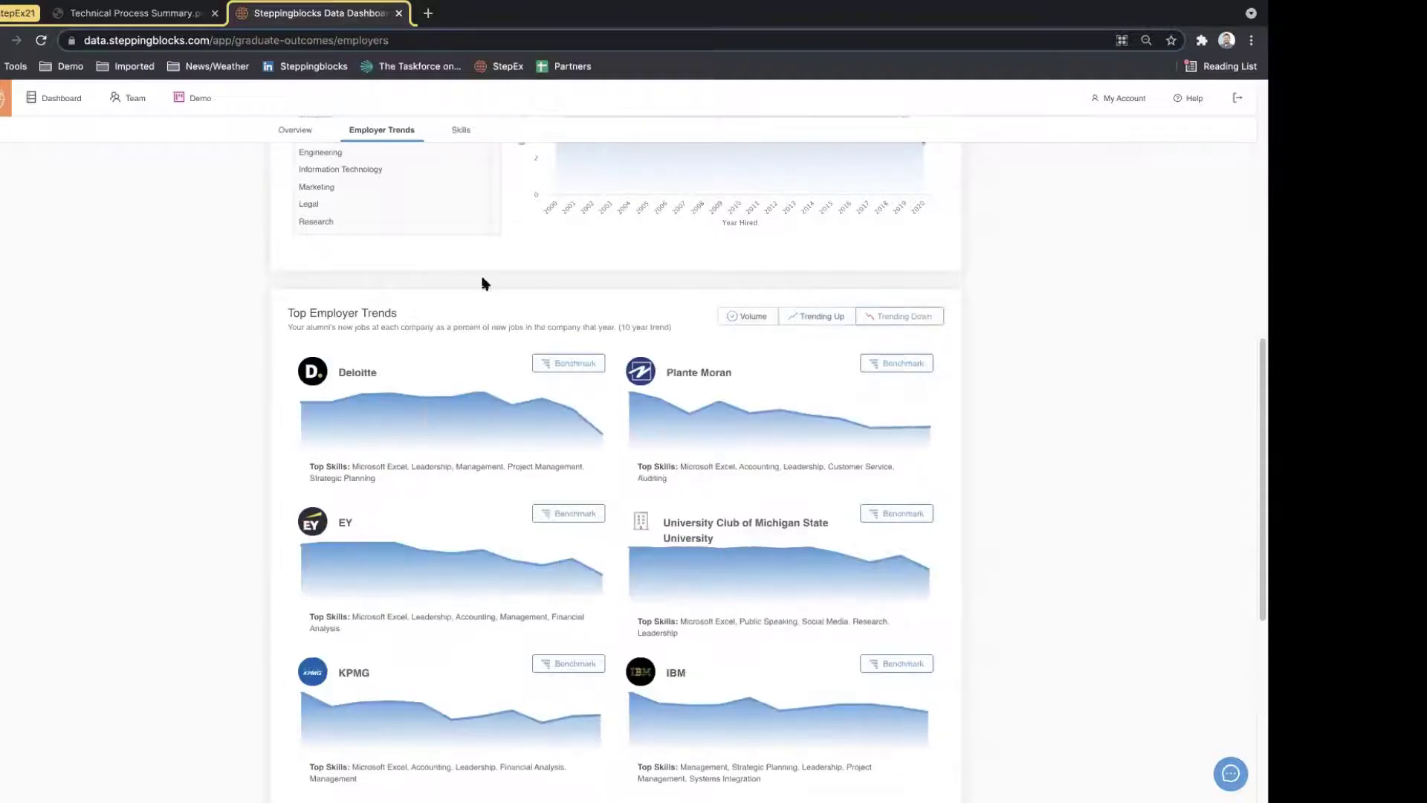
pyautogui.scroll(-2, 143, 324)
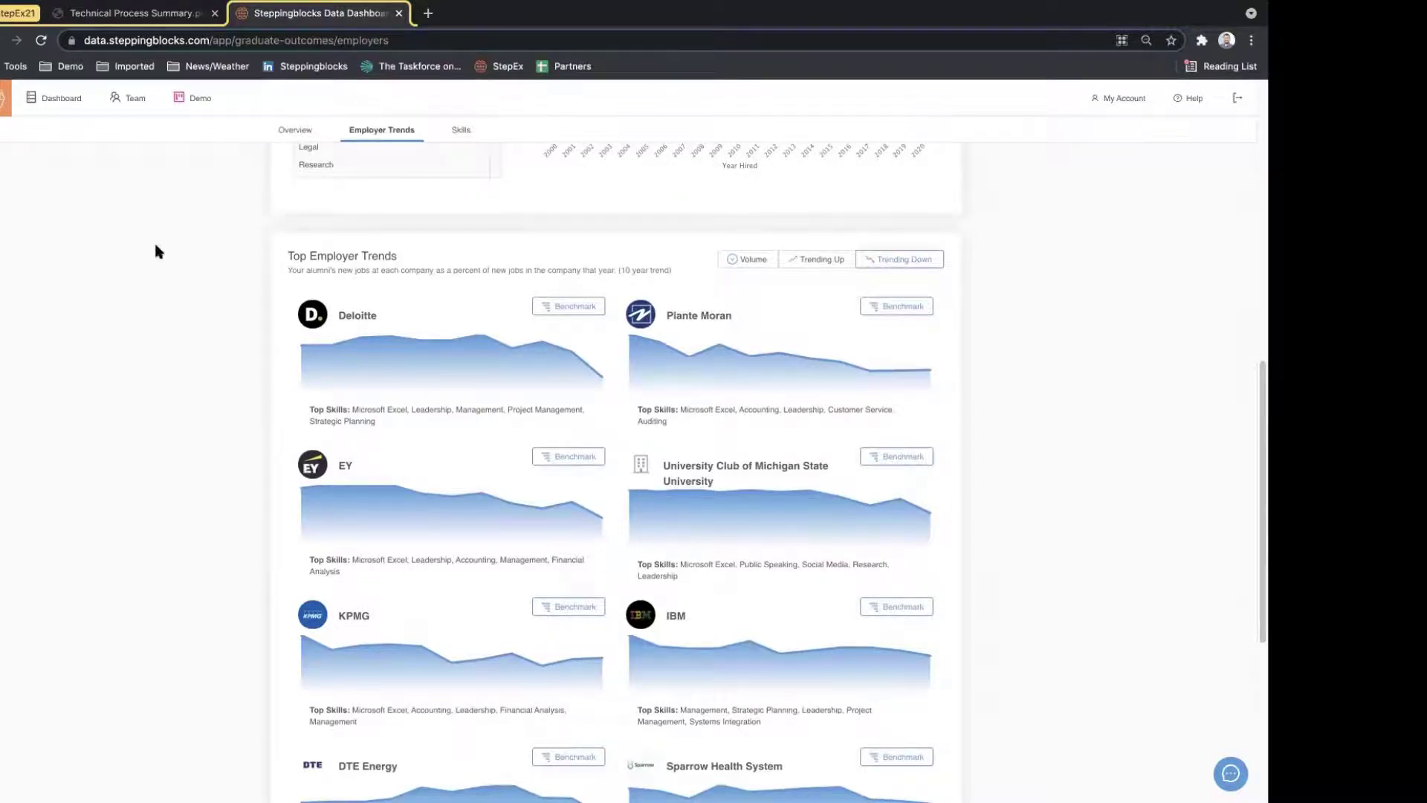
pyautogui.click(838, 262)
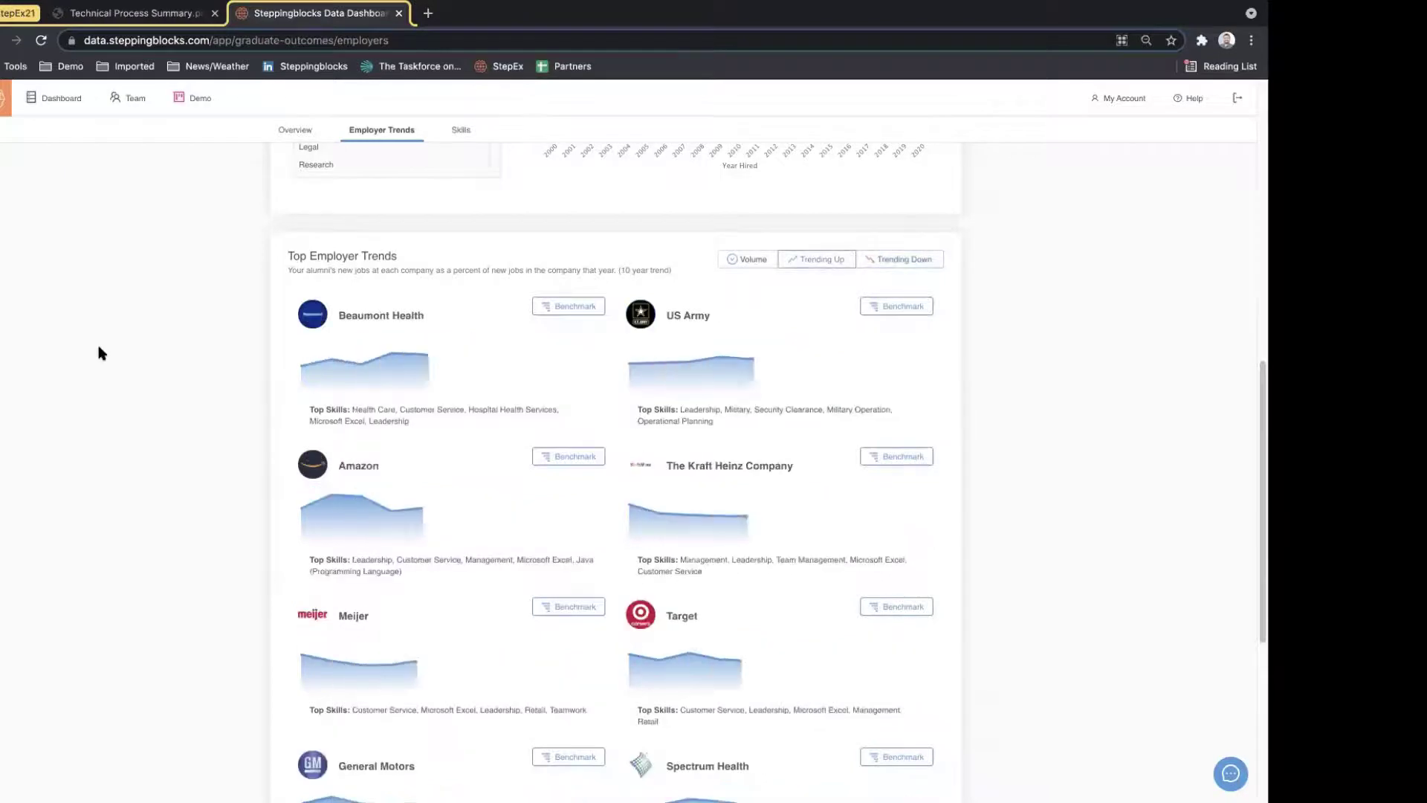
pyautogui.scroll(-2, 399, 283)
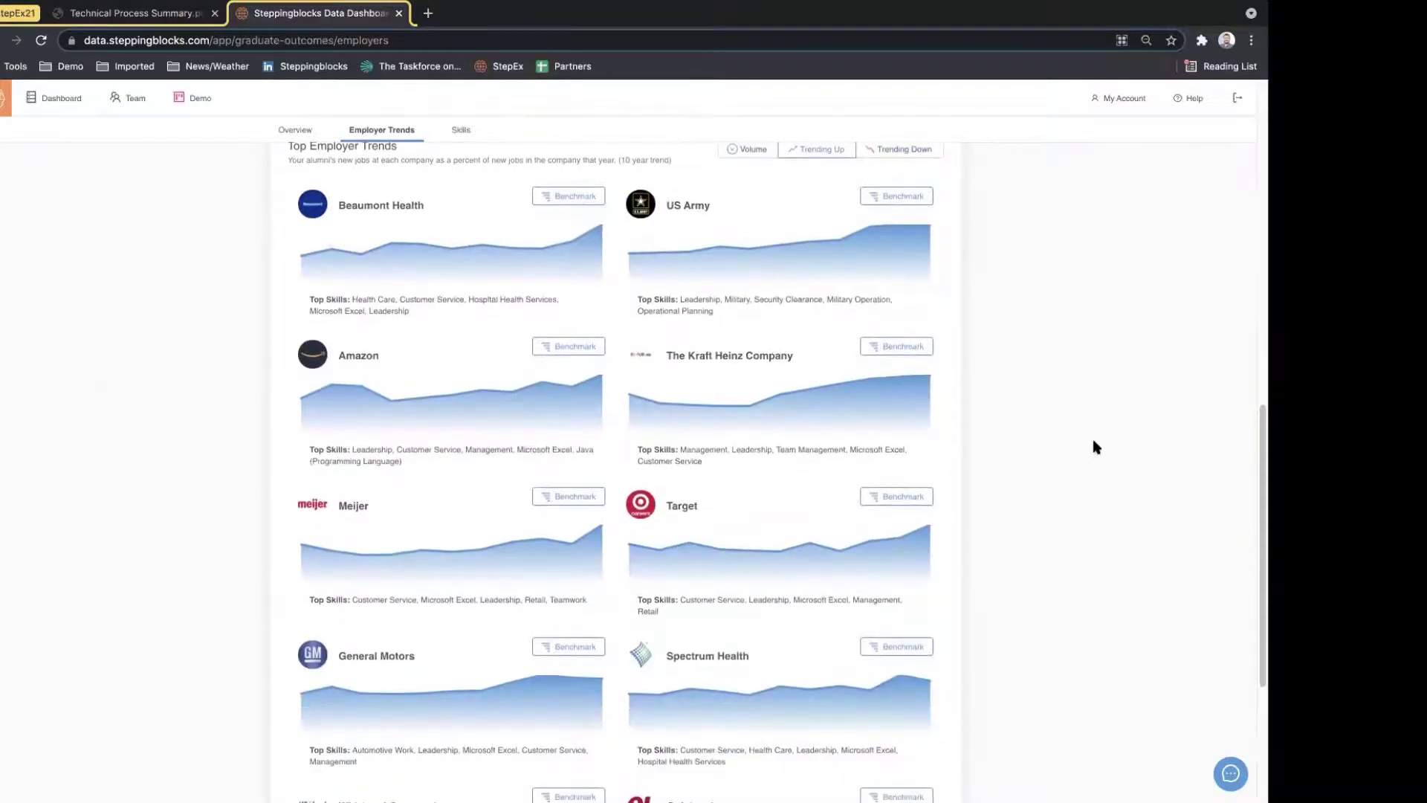
pyautogui.scroll(3, 994, 360)
pyautogui.click(934, 322)
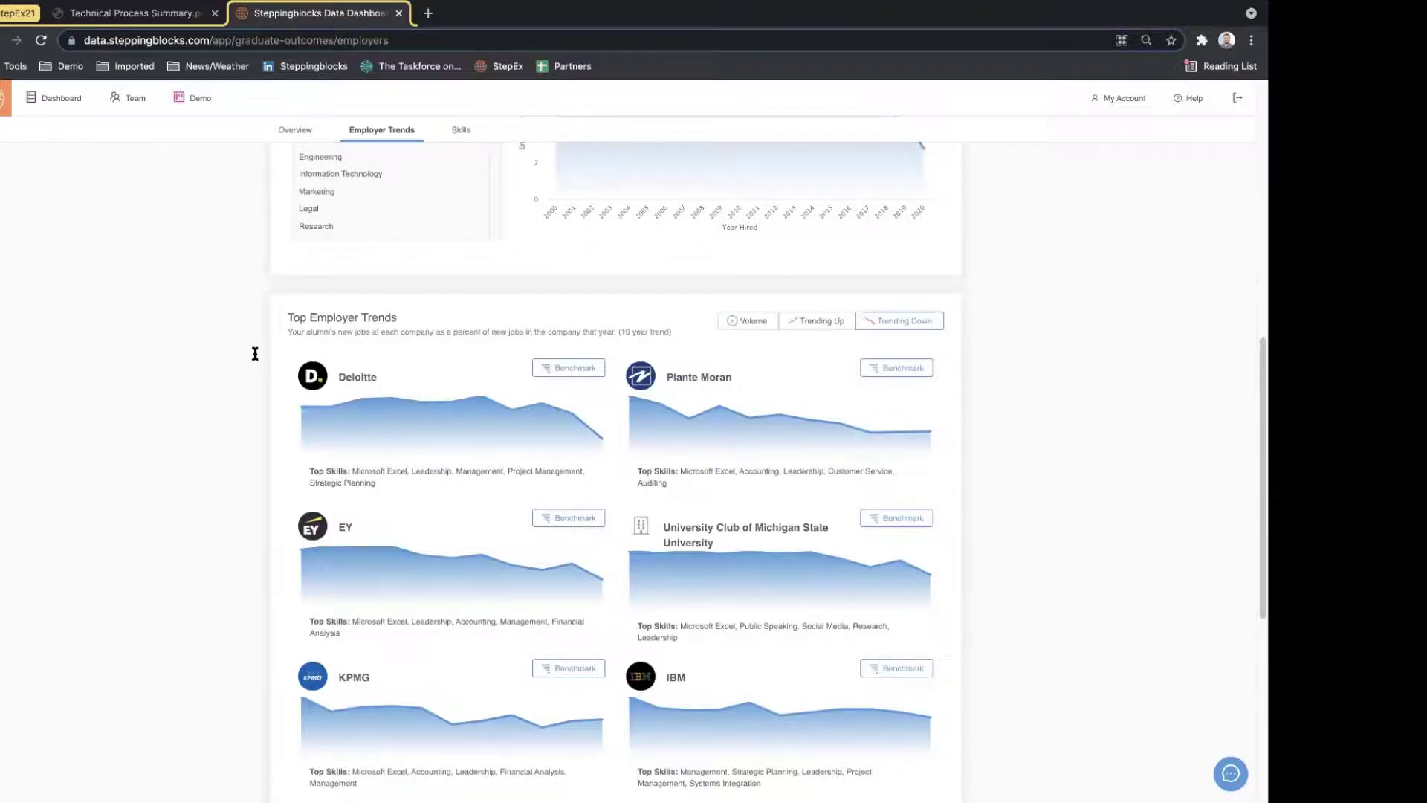
pyautogui.click(752, 323)
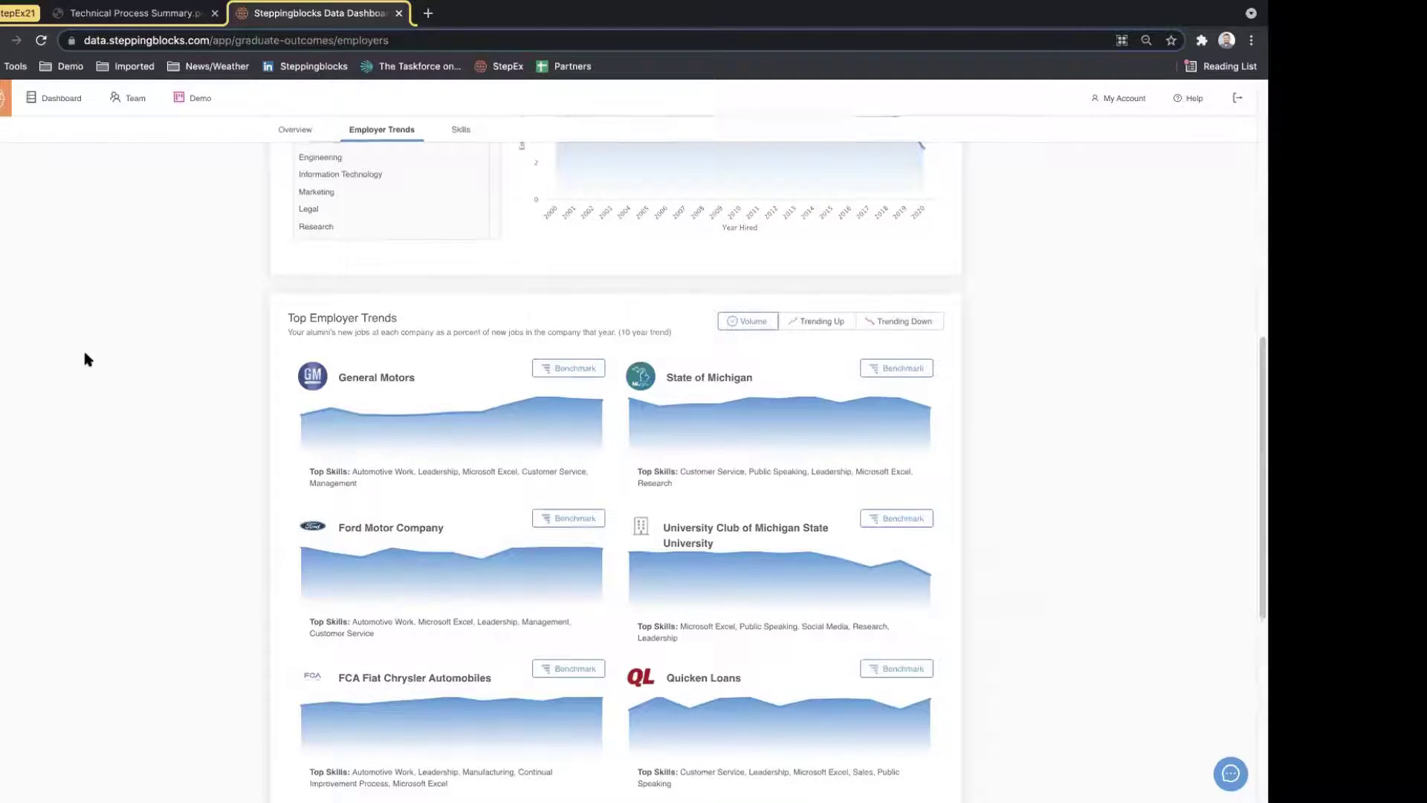
pyautogui.scroll(-1, 97, 349)
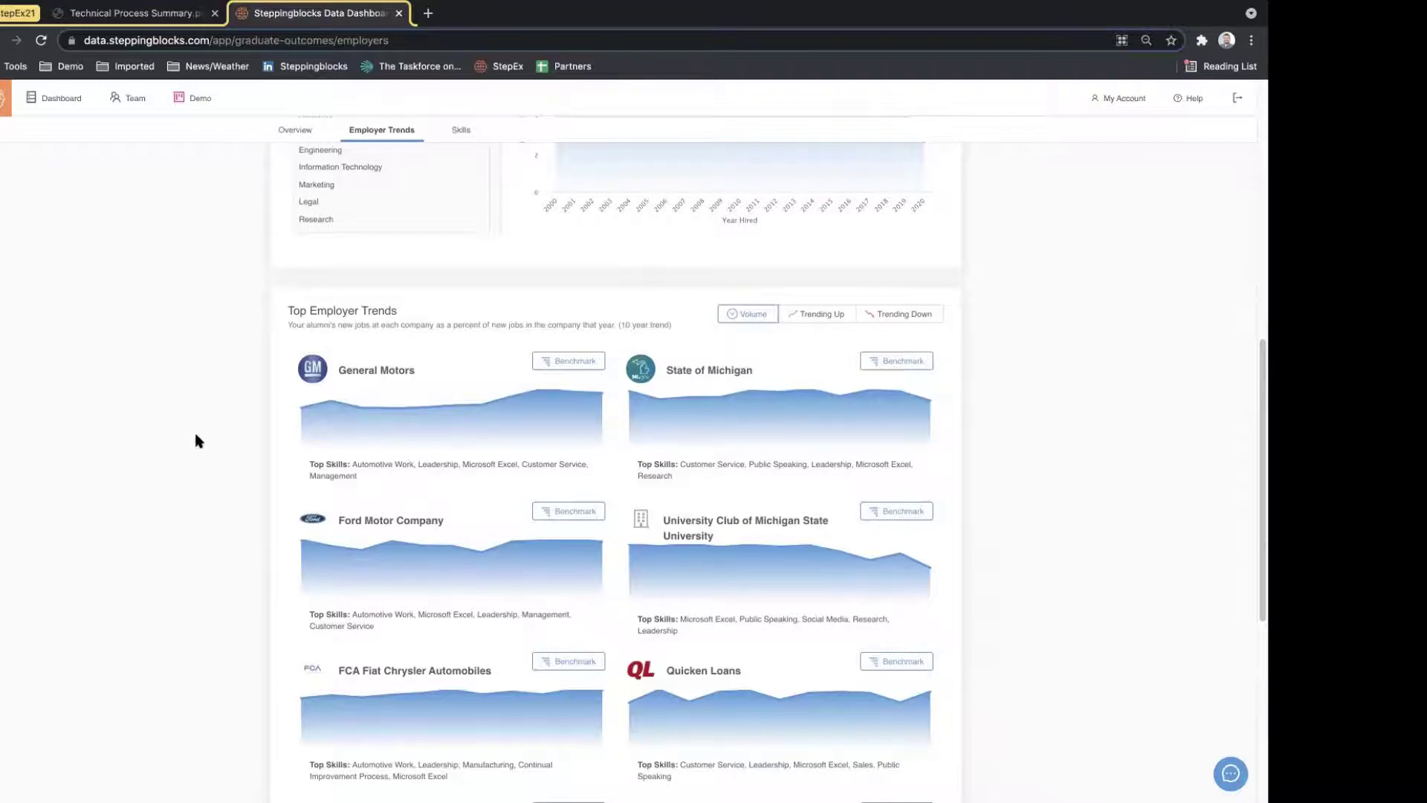
# Step: Open General Motors' benchmark for Mechanical Engineering hires and review its skills versus Michigan State graduates'
pyautogui.click(577, 363)
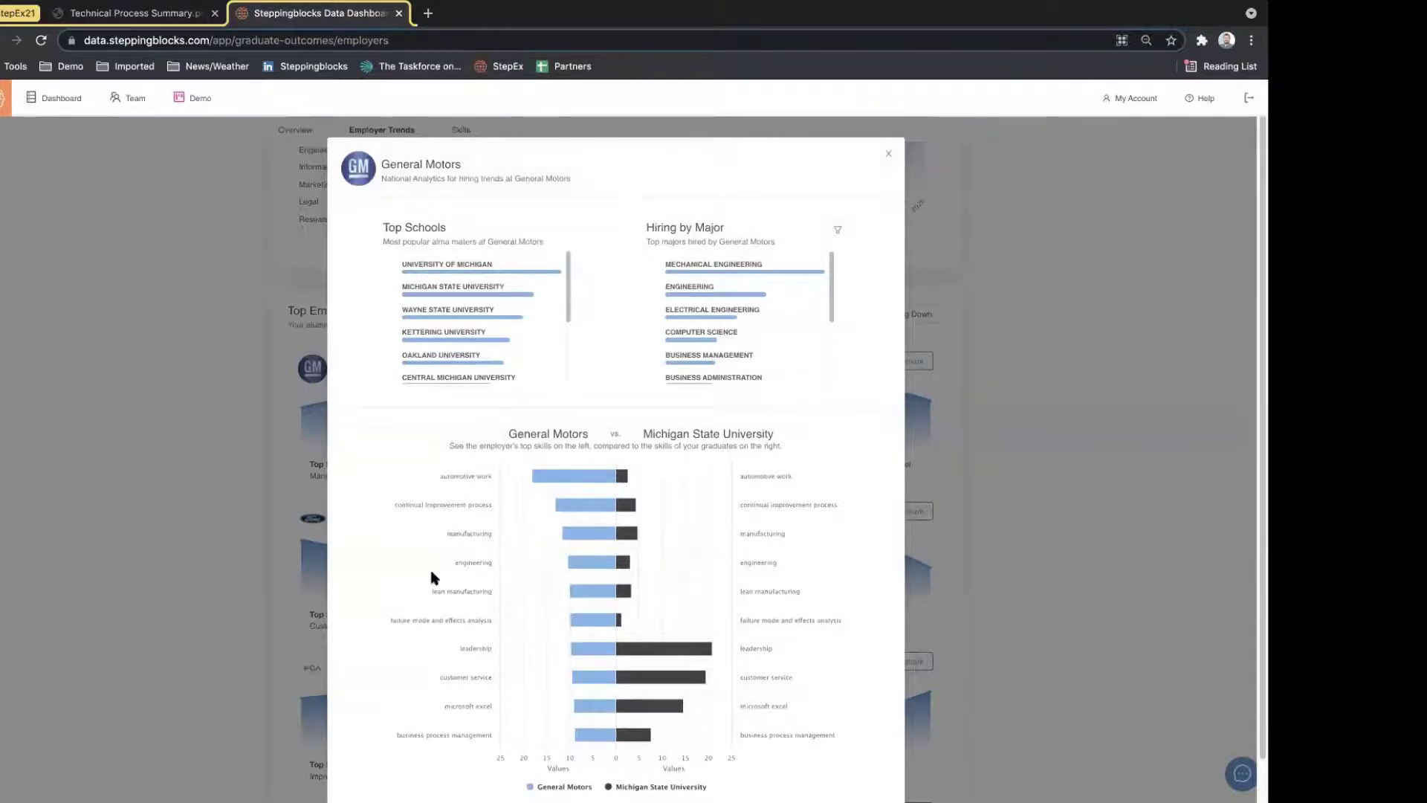
pyautogui.click(738, 269)
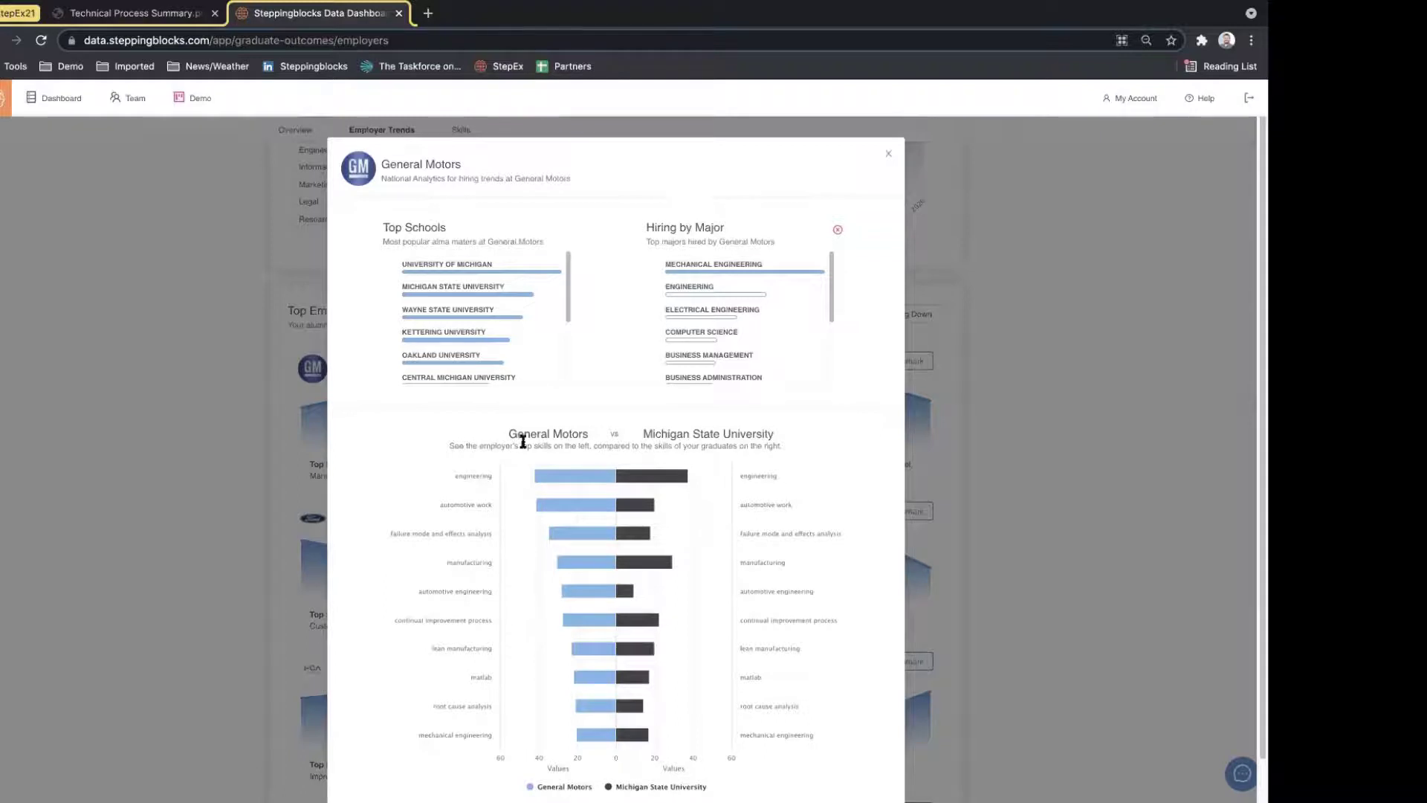
pyautogui.scroll(-1, 416, 453)
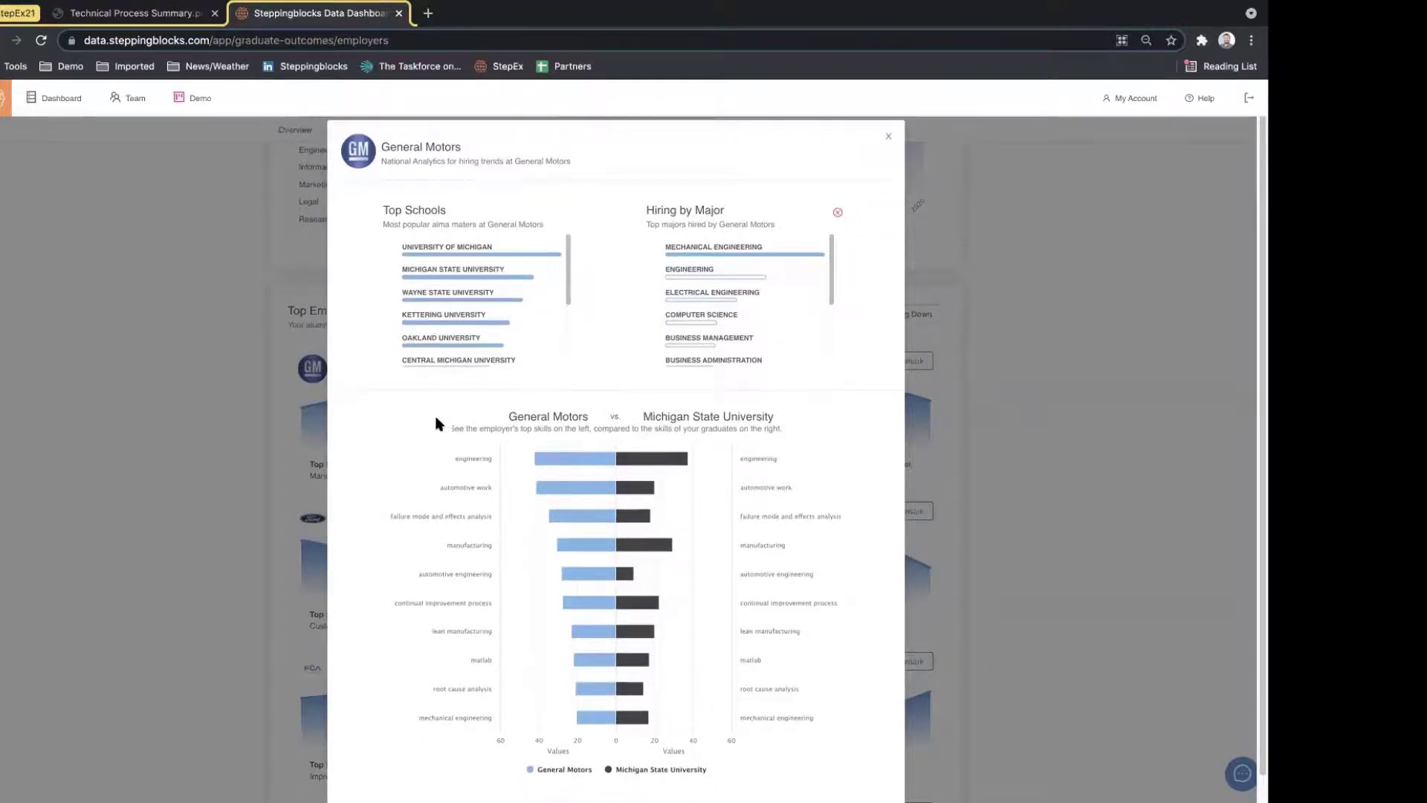
pyautogui.scroll(-1, 408, 449)
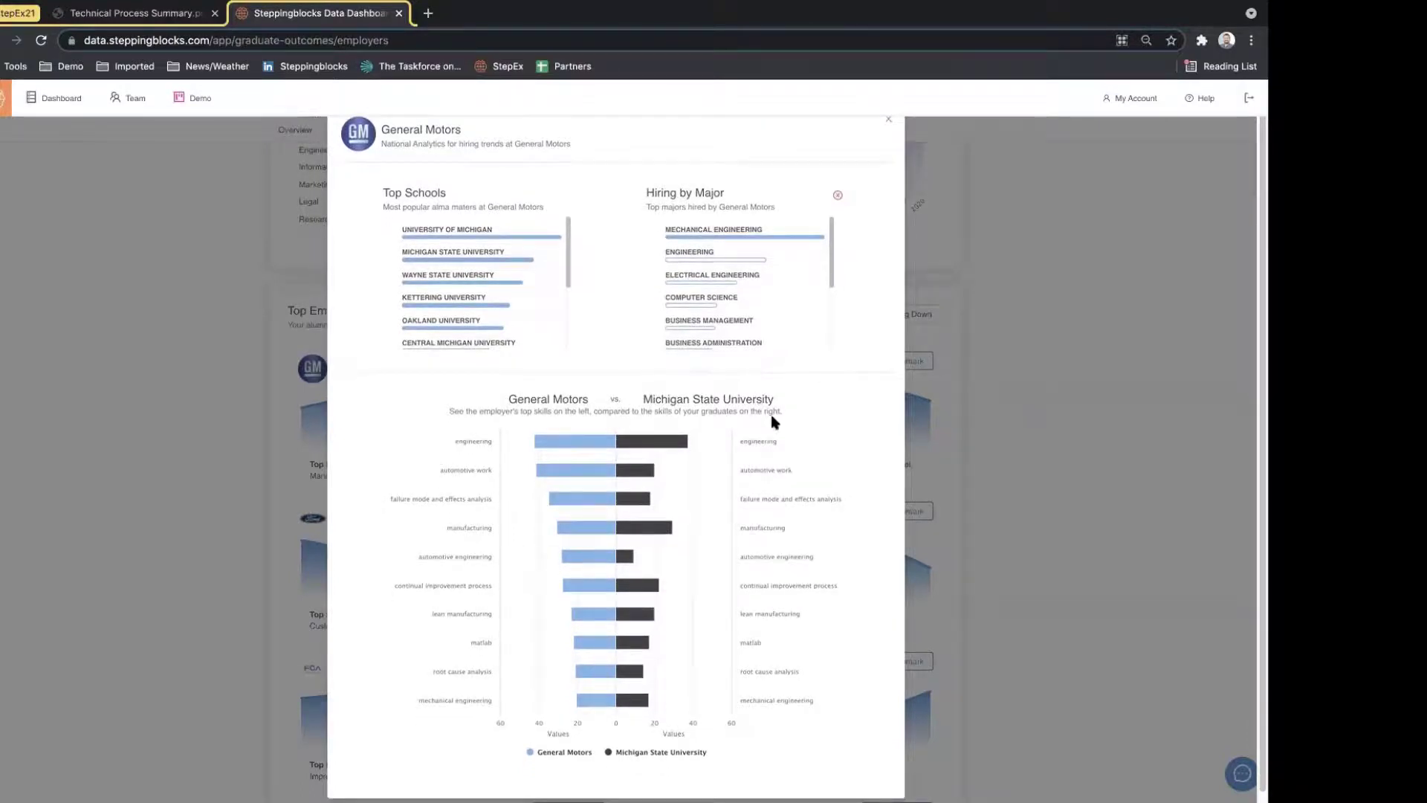
pyautogui.moveTo(605, 446)
pyautogui.scroll(2, 777, 647)
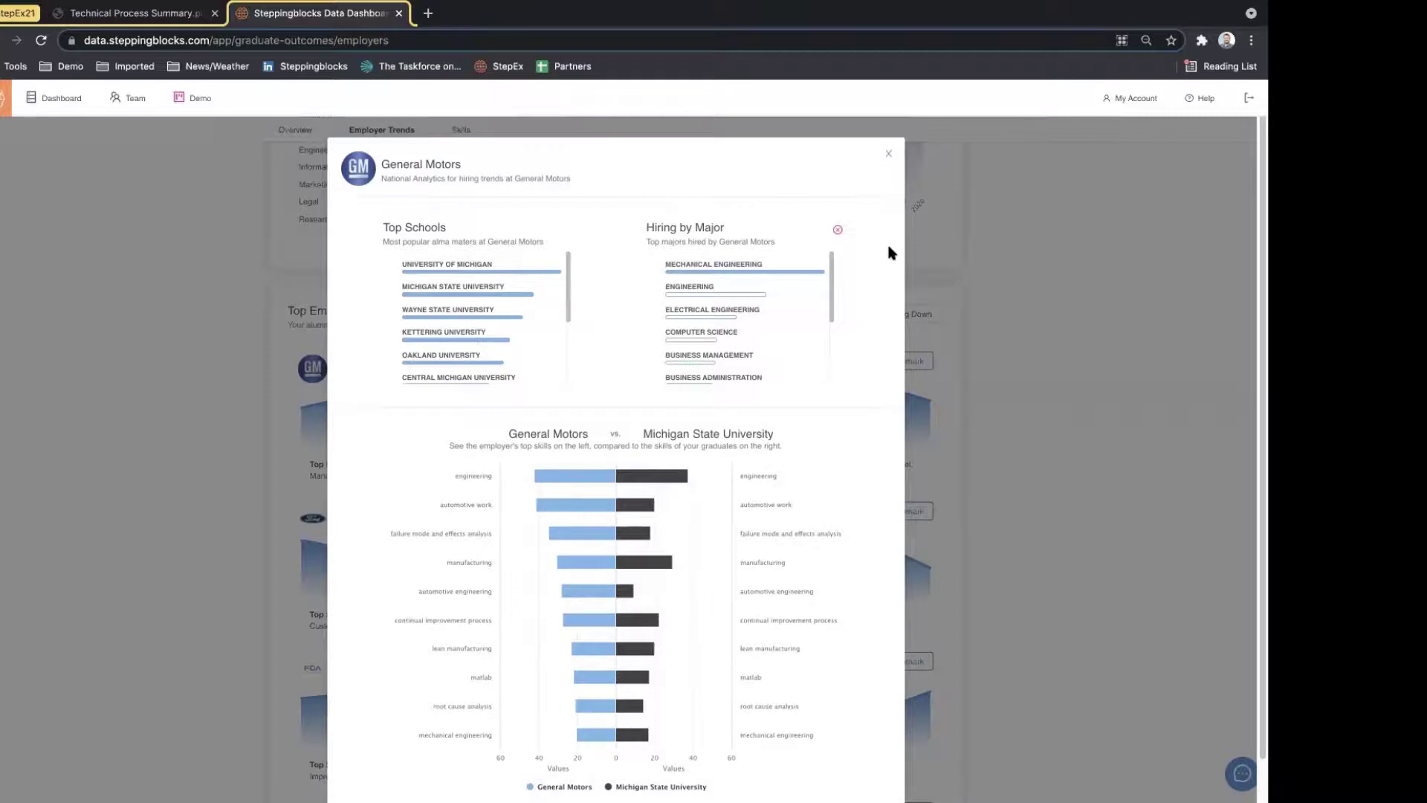
pyautogui.scroll(-1, 754, 509)
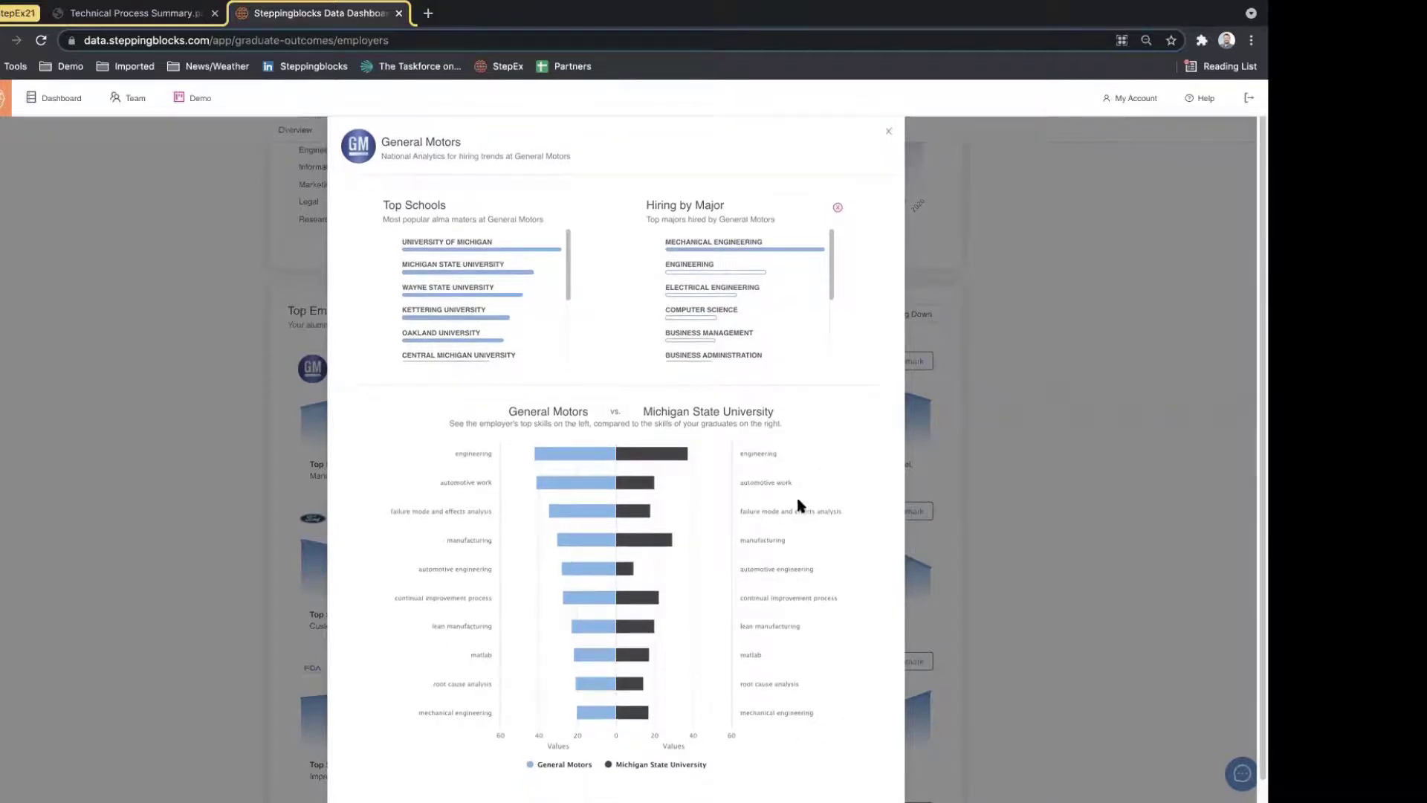
pyautogui.scroll(1, 911, 204)
# Step: Close the General Motors benchmark and open Quicken Loans' benchmark comparison
pyautogui.click(886, 157)
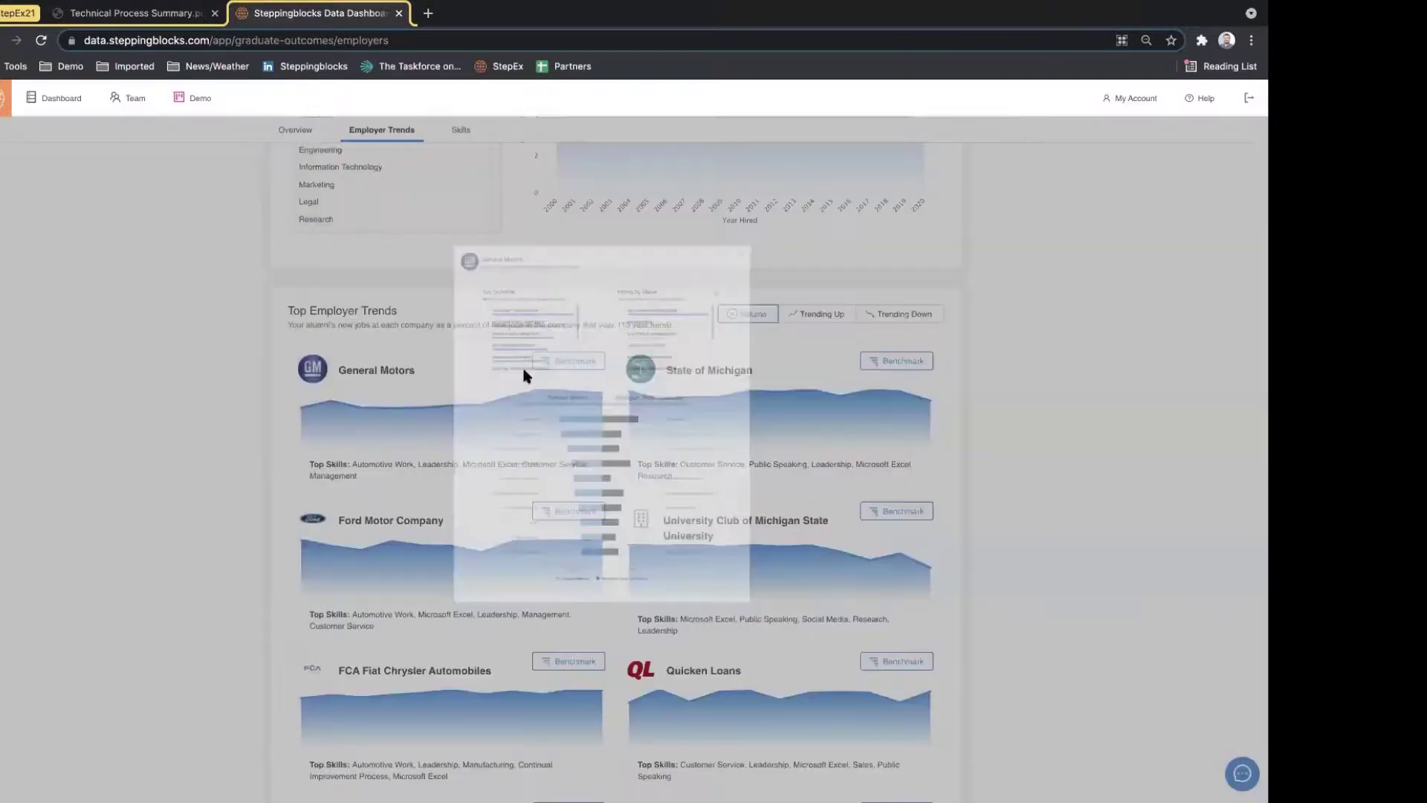
pyautogui.click(870, 662)
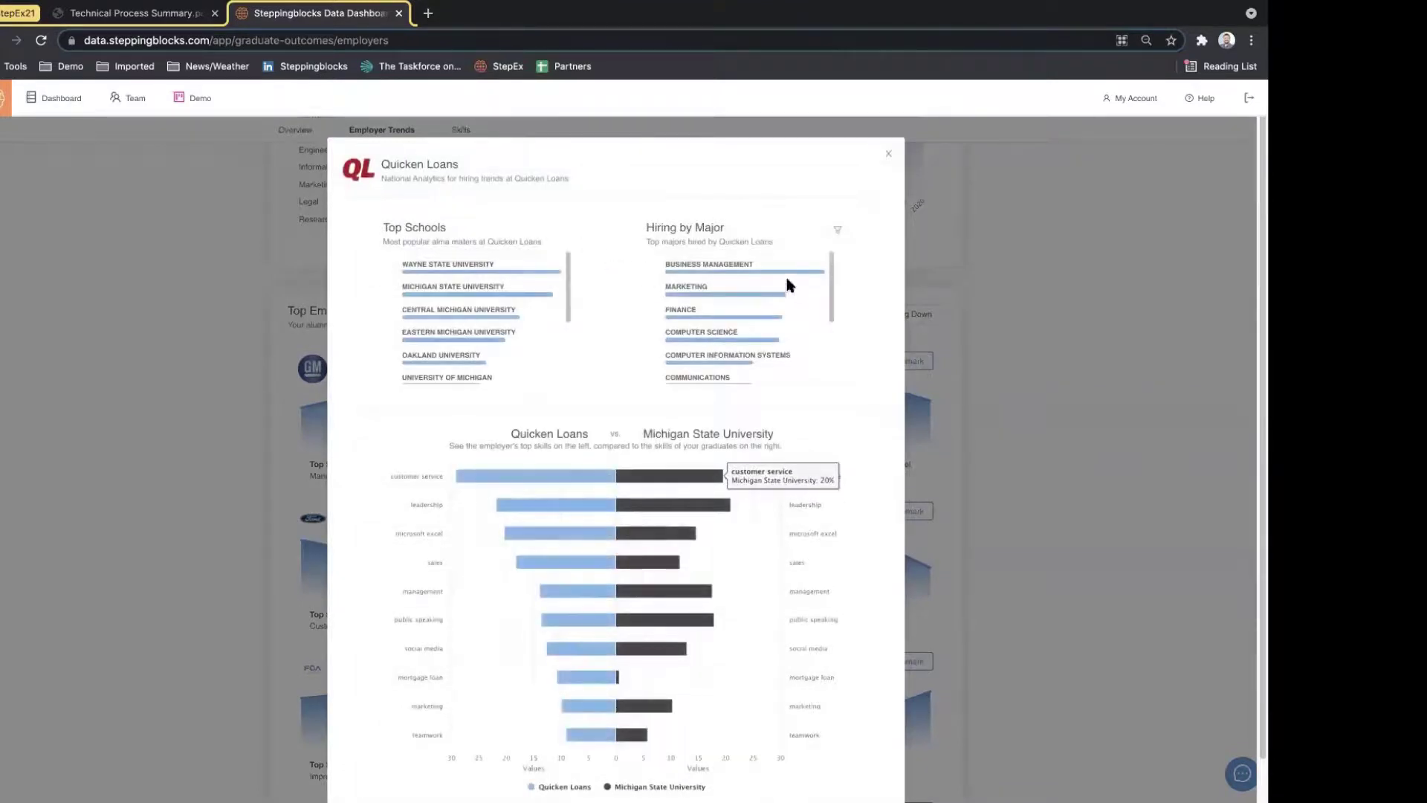
pyautogui.scroll(-3, 777, 346)
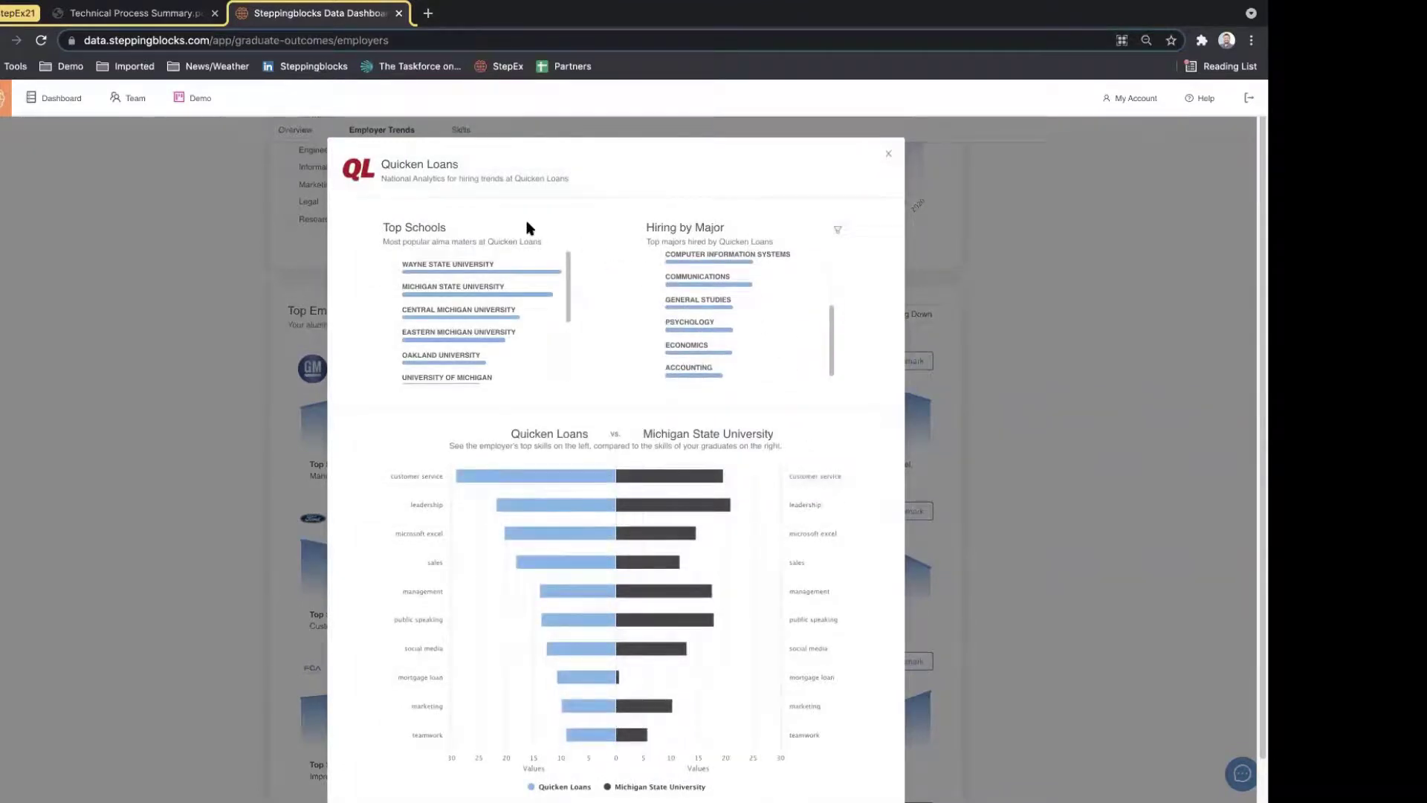
pyautogui.scroll(-1, 431, 472)
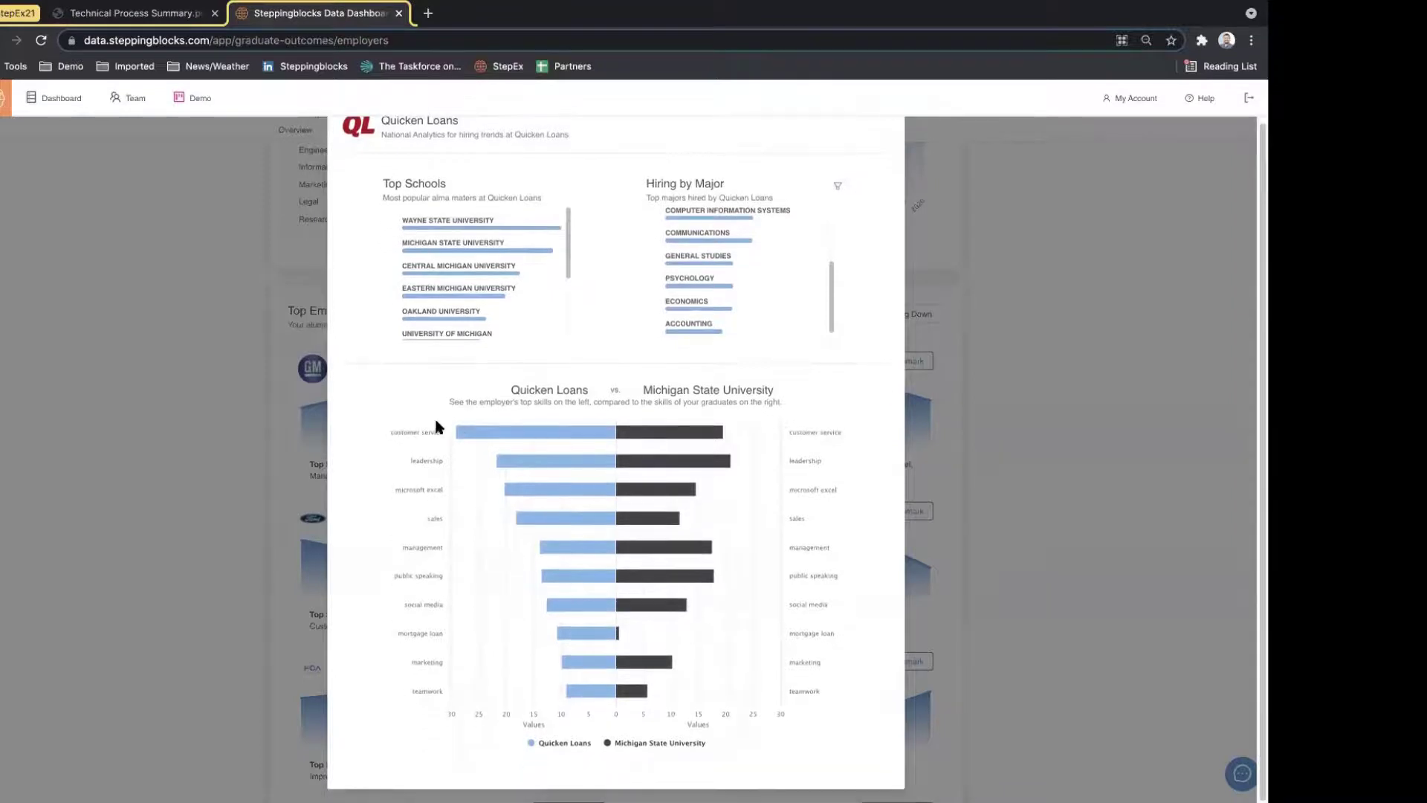
pyautogui.scroll(1, 476, 416)
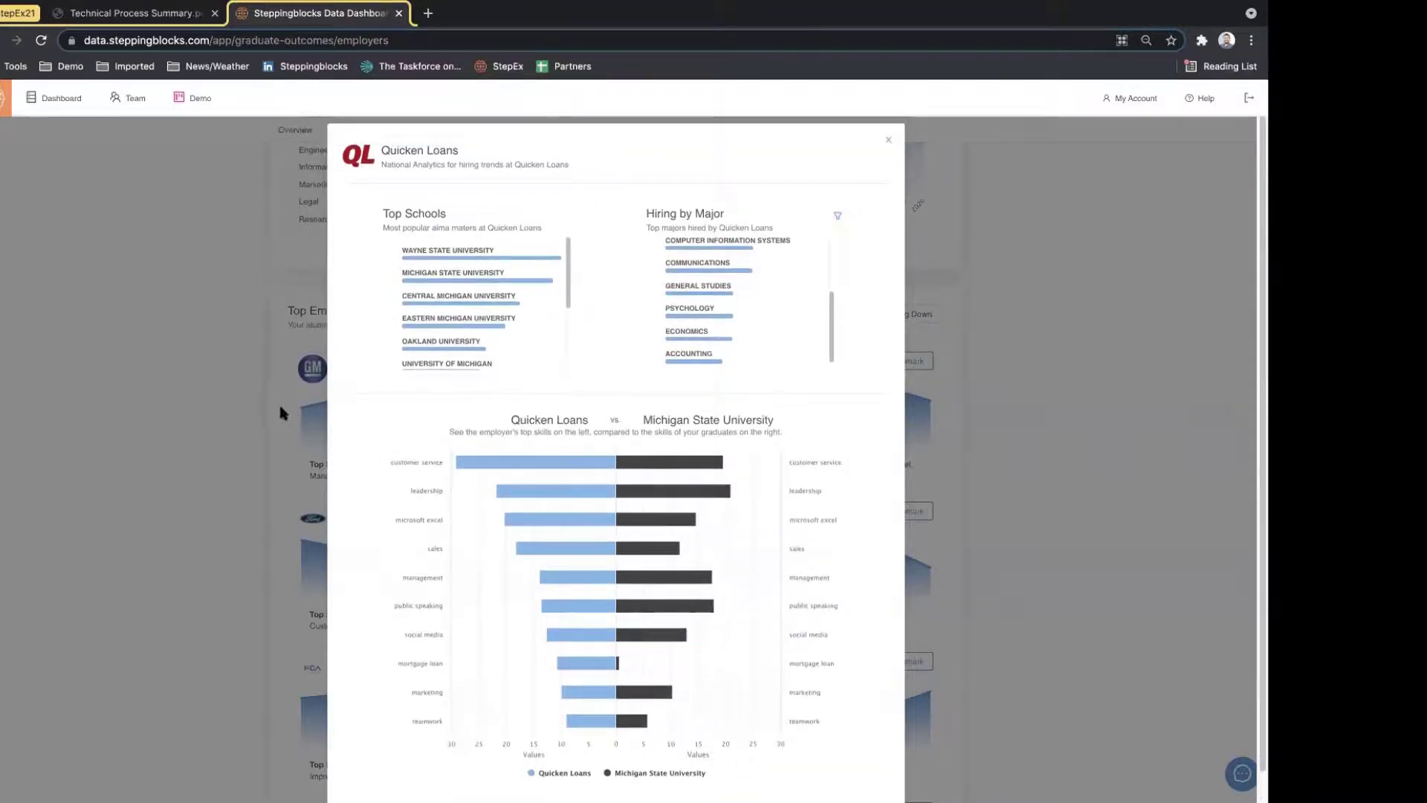
pyautogui.scroll(1, 790, 354)
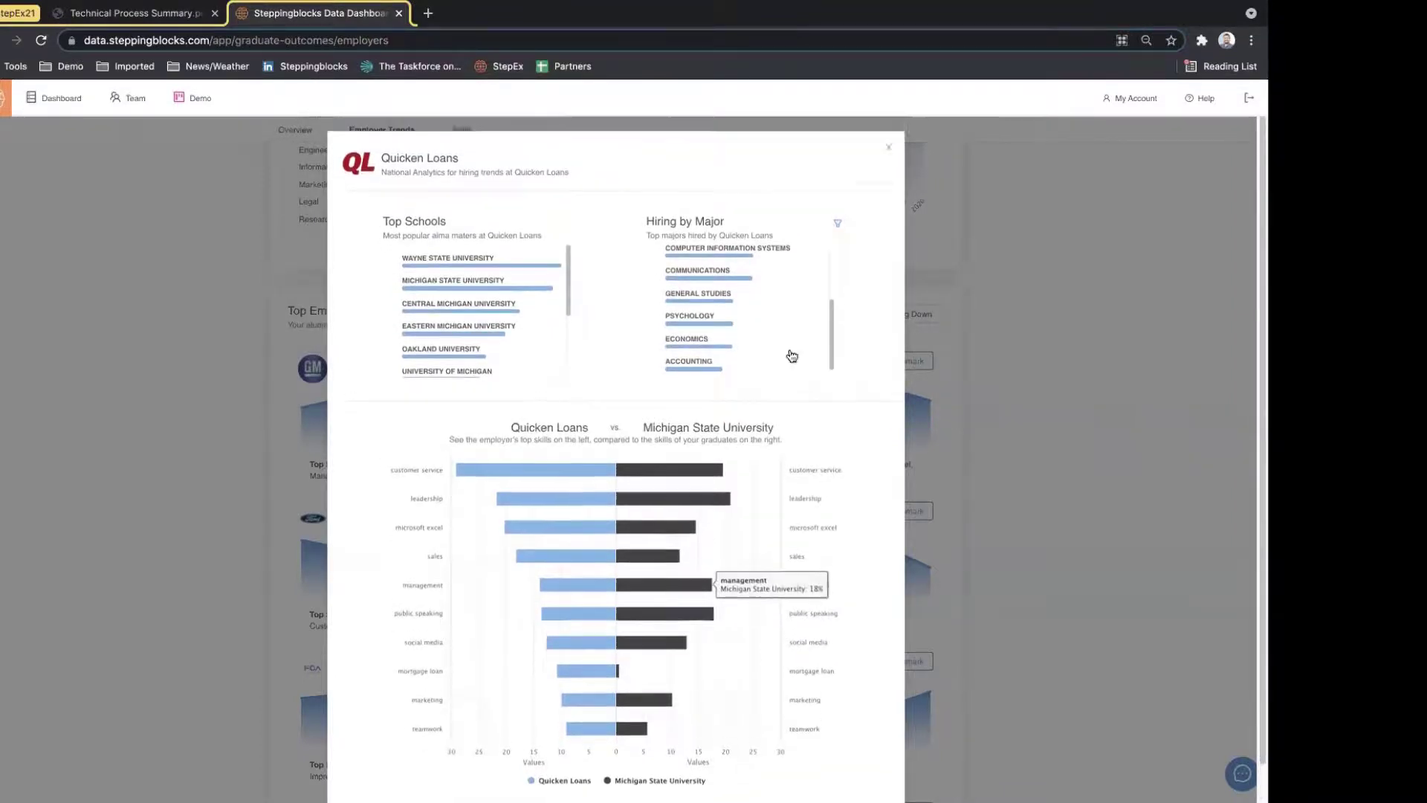
pyautogui.scroll(2, 739, 292)
pyautogui.scroll(1, 739, 292)
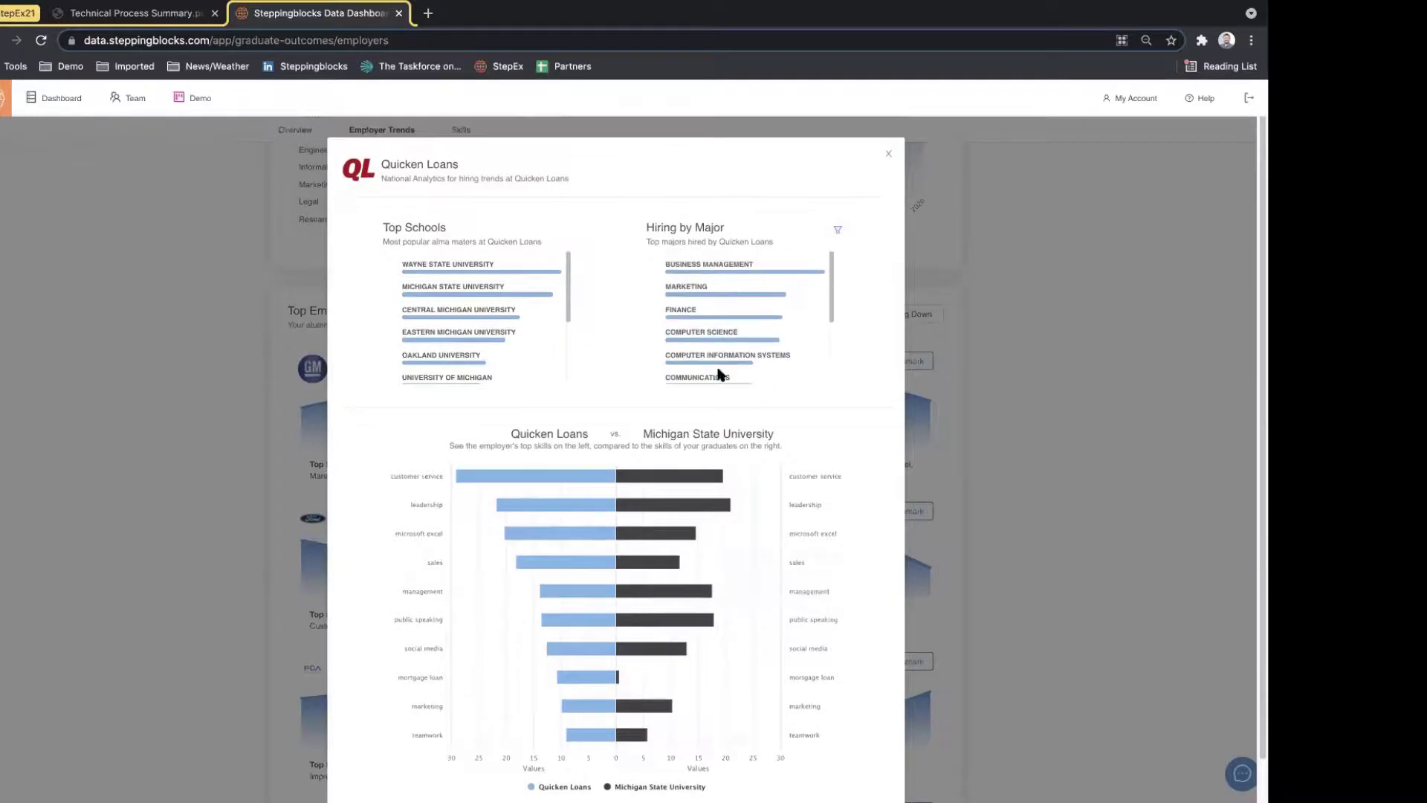
# Step: Narrow Quicken Loans' skills to Business Management hires, then close the benchmark
pyautogui.click(742, 266)
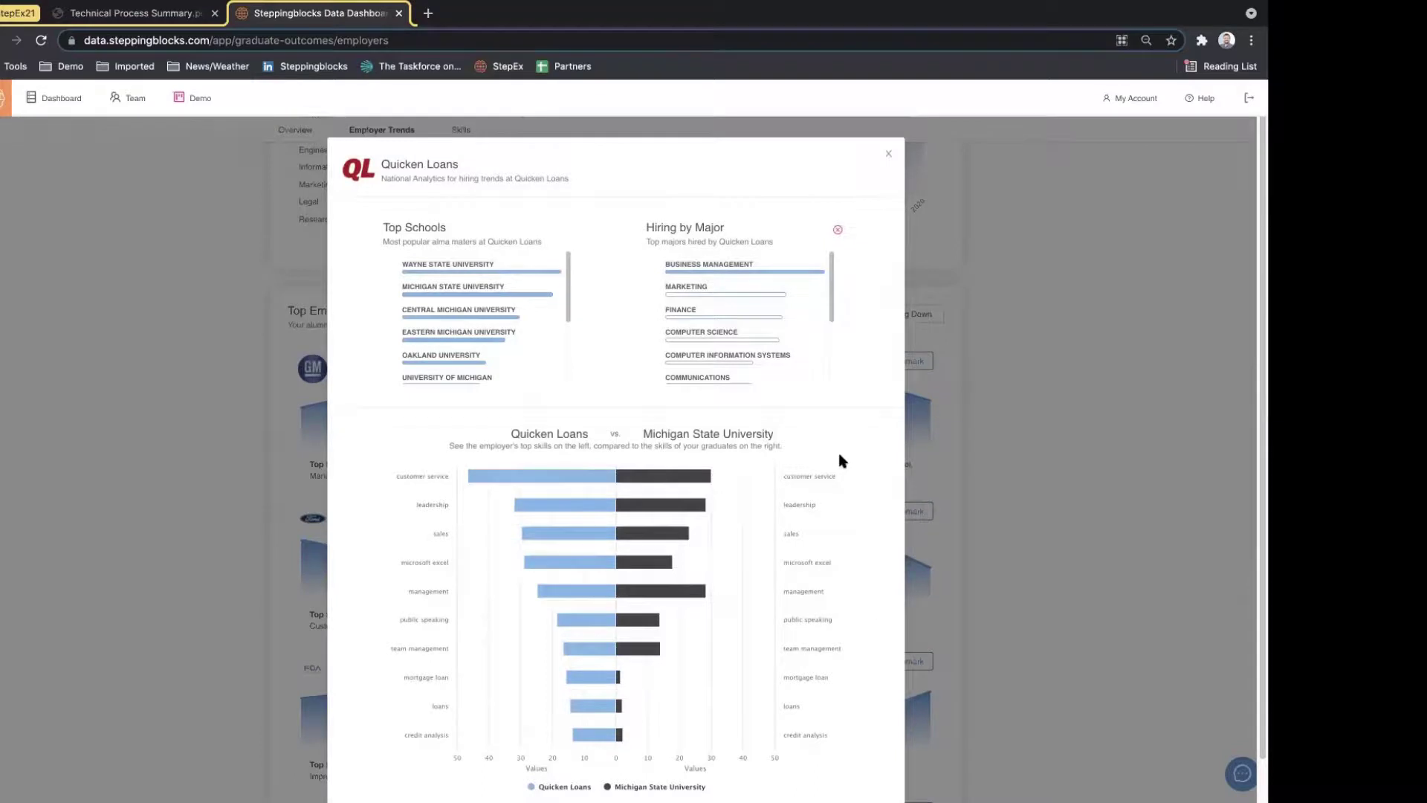
pyautogui.scroll(-1, 379, 476)
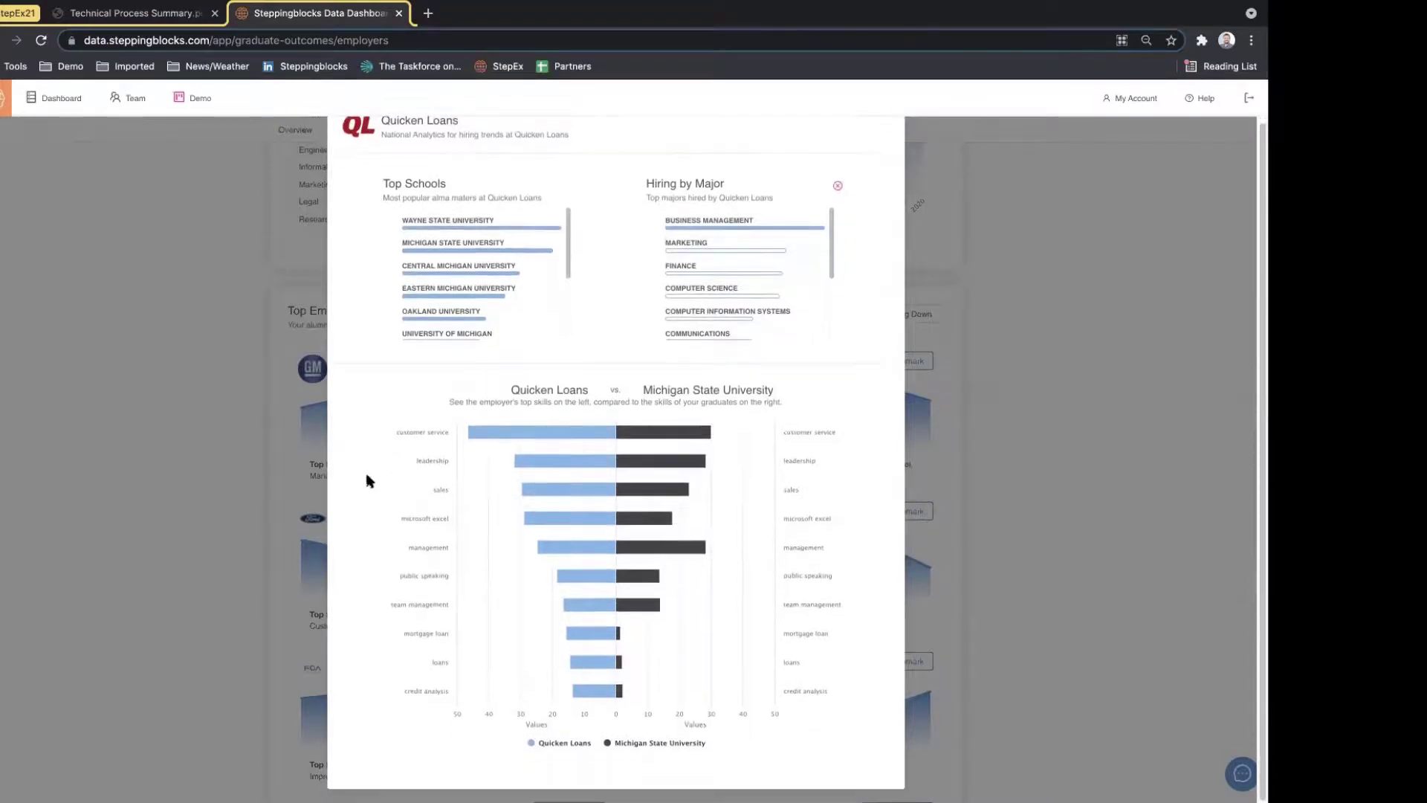
pyautogui.scroll(1, 866, 416)
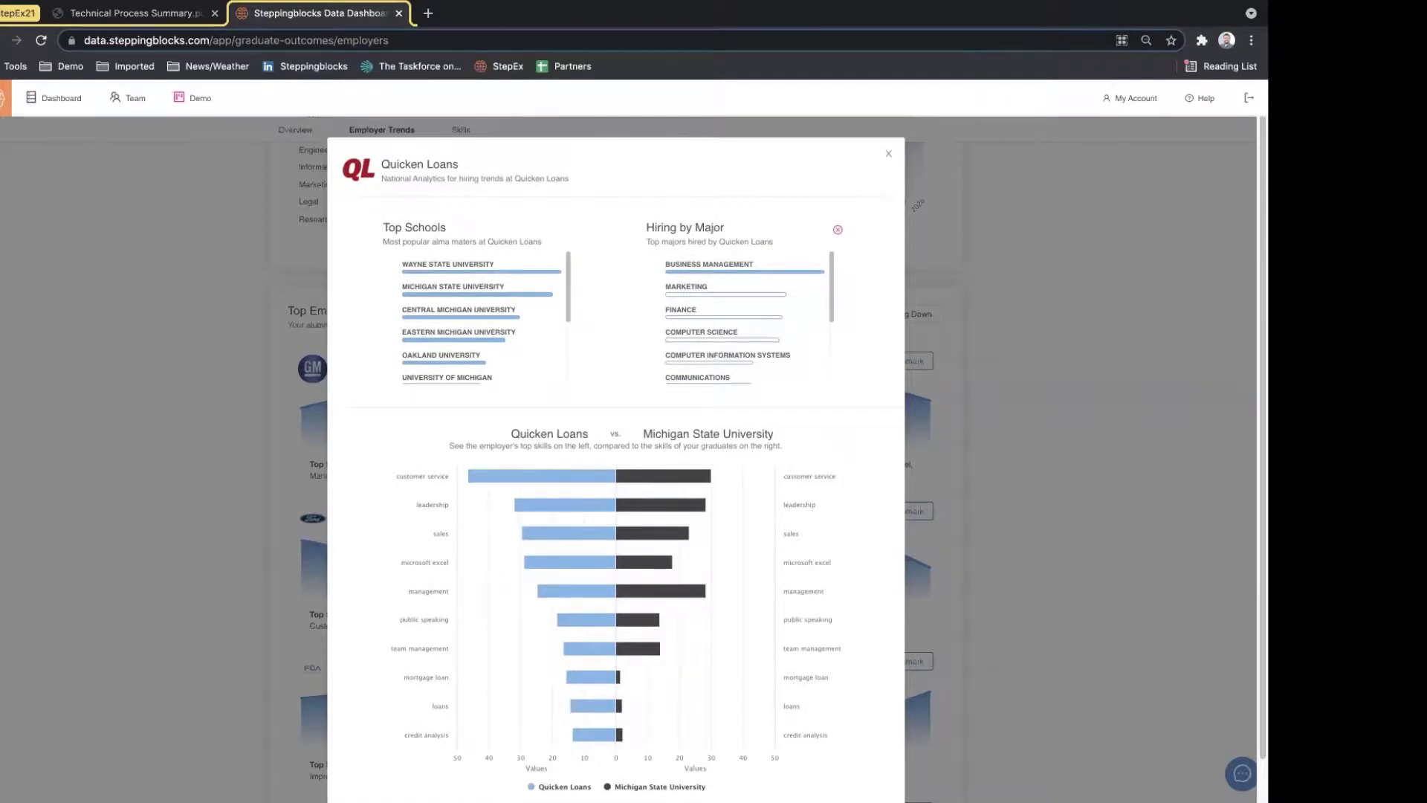
pyautogui.click(144, 484)
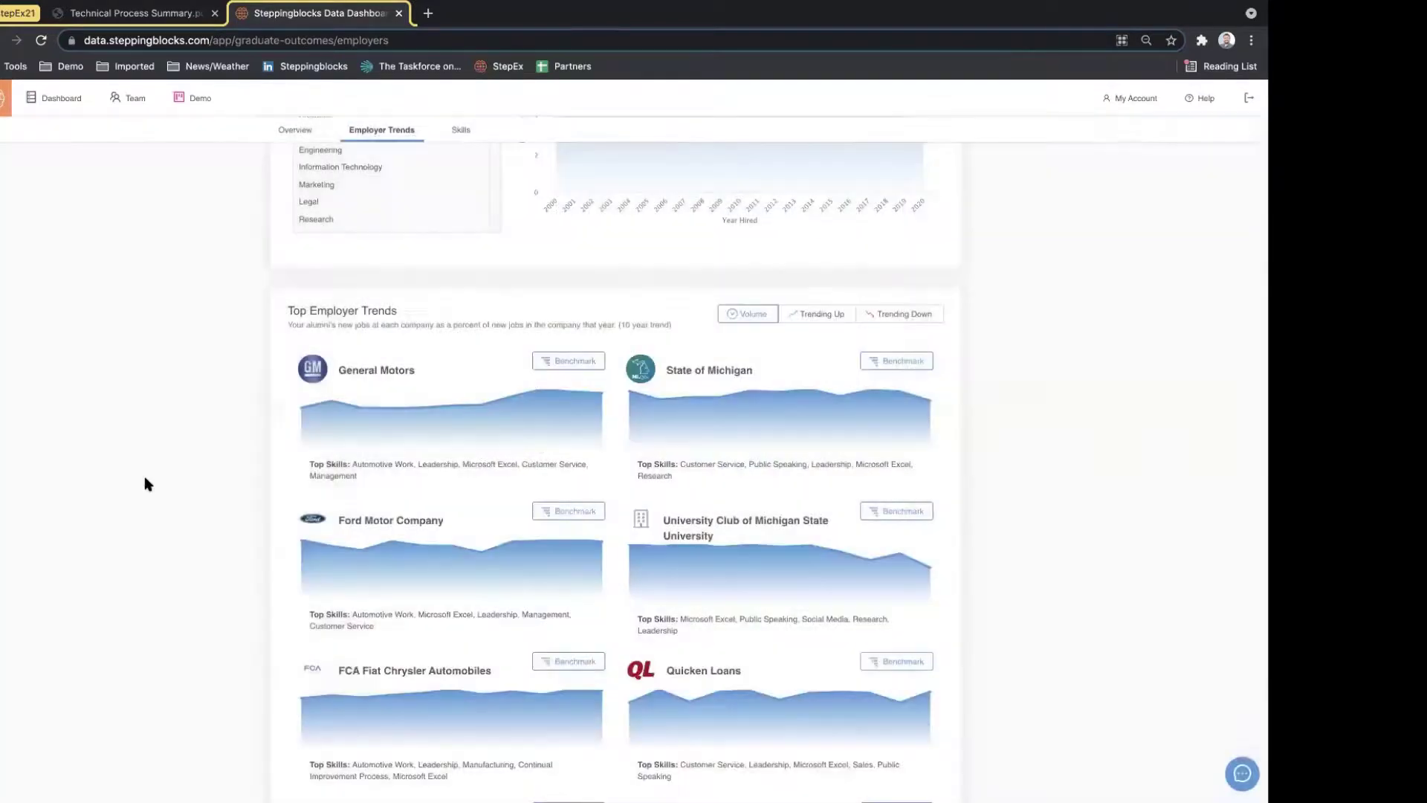
pyautogui.scroll(5, 144, 484)
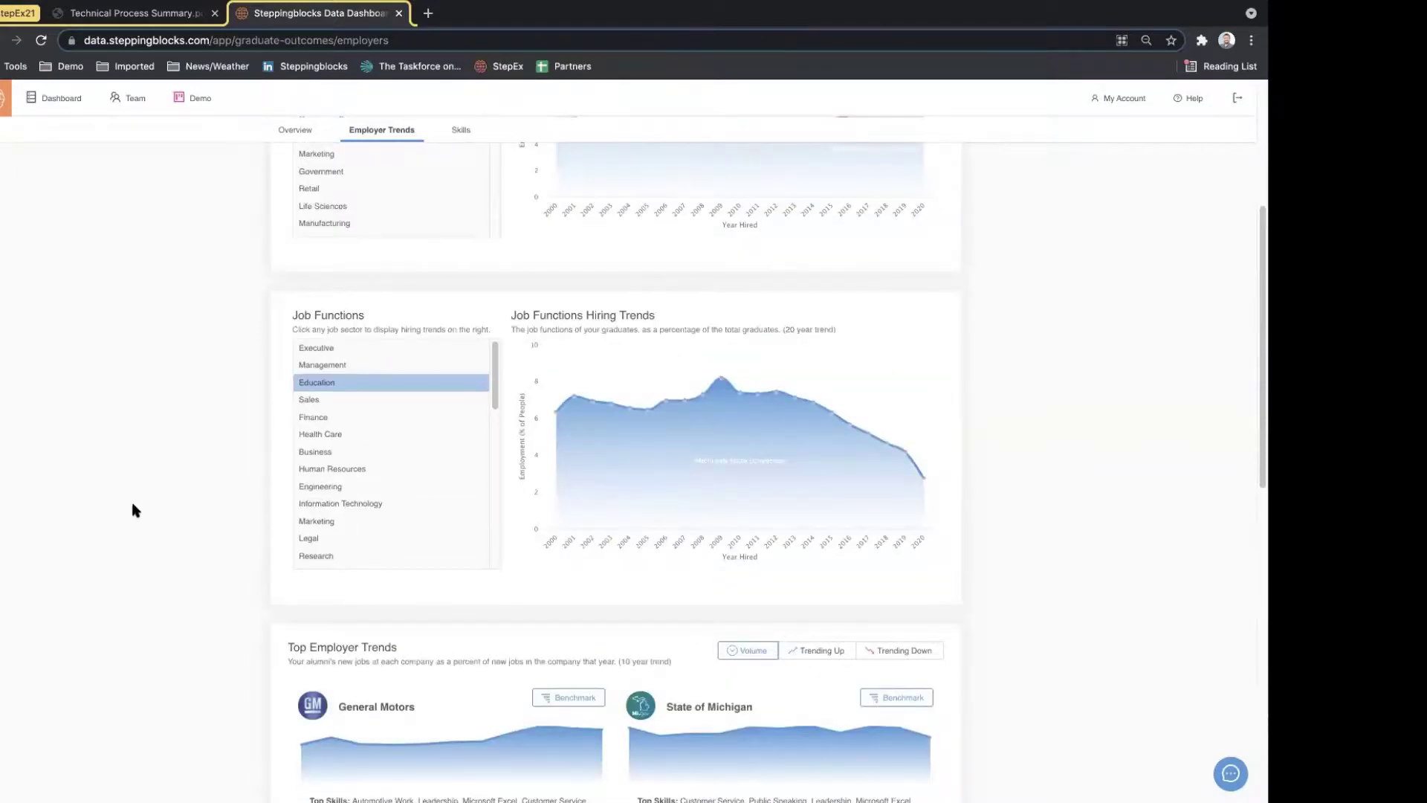
pyautogui.scroll(5, 131, 503)
# Step: Go to the Skills page and sort Most Relevant Skills by salary, led by Corporate Law
pyautogui.click(461, 233)
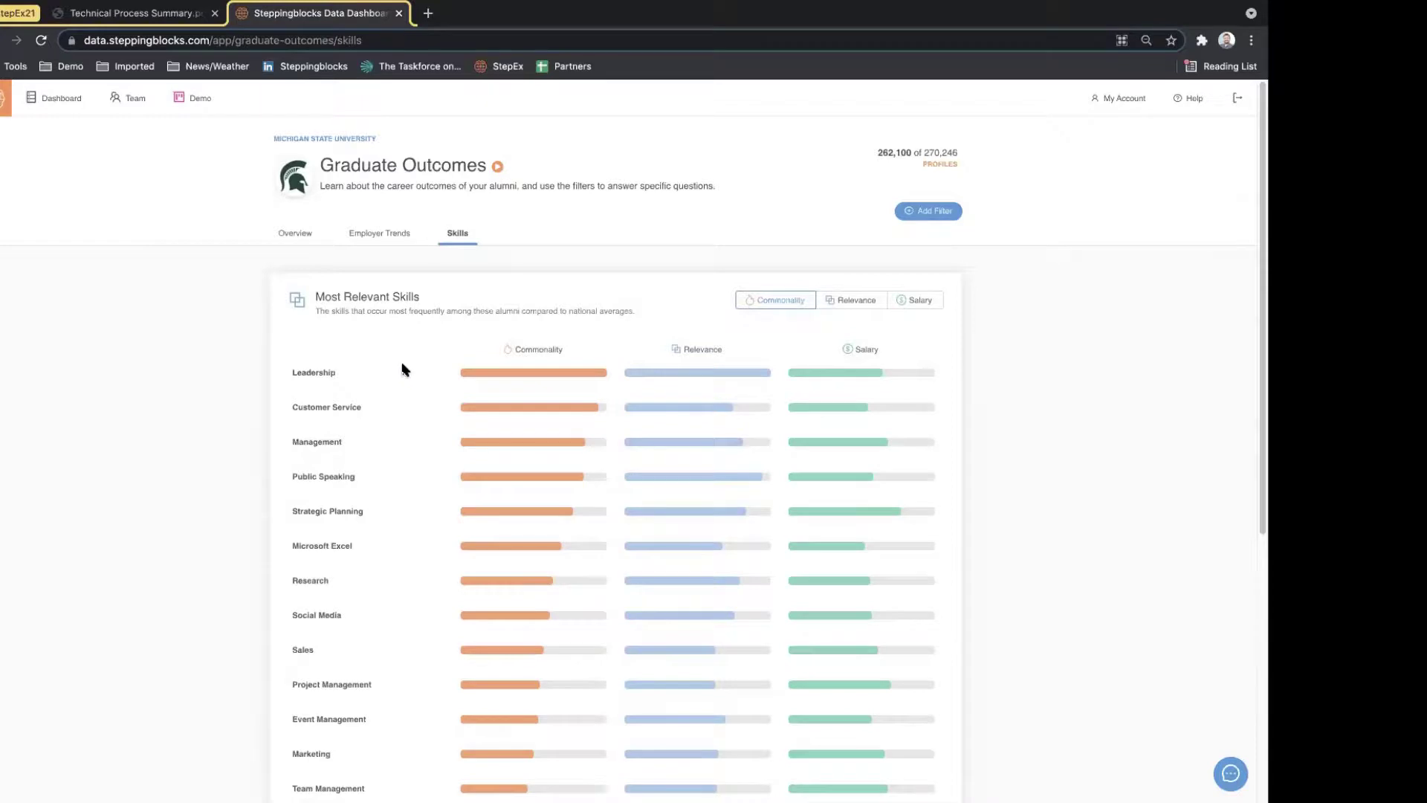
pyautogui.click(705, 351)
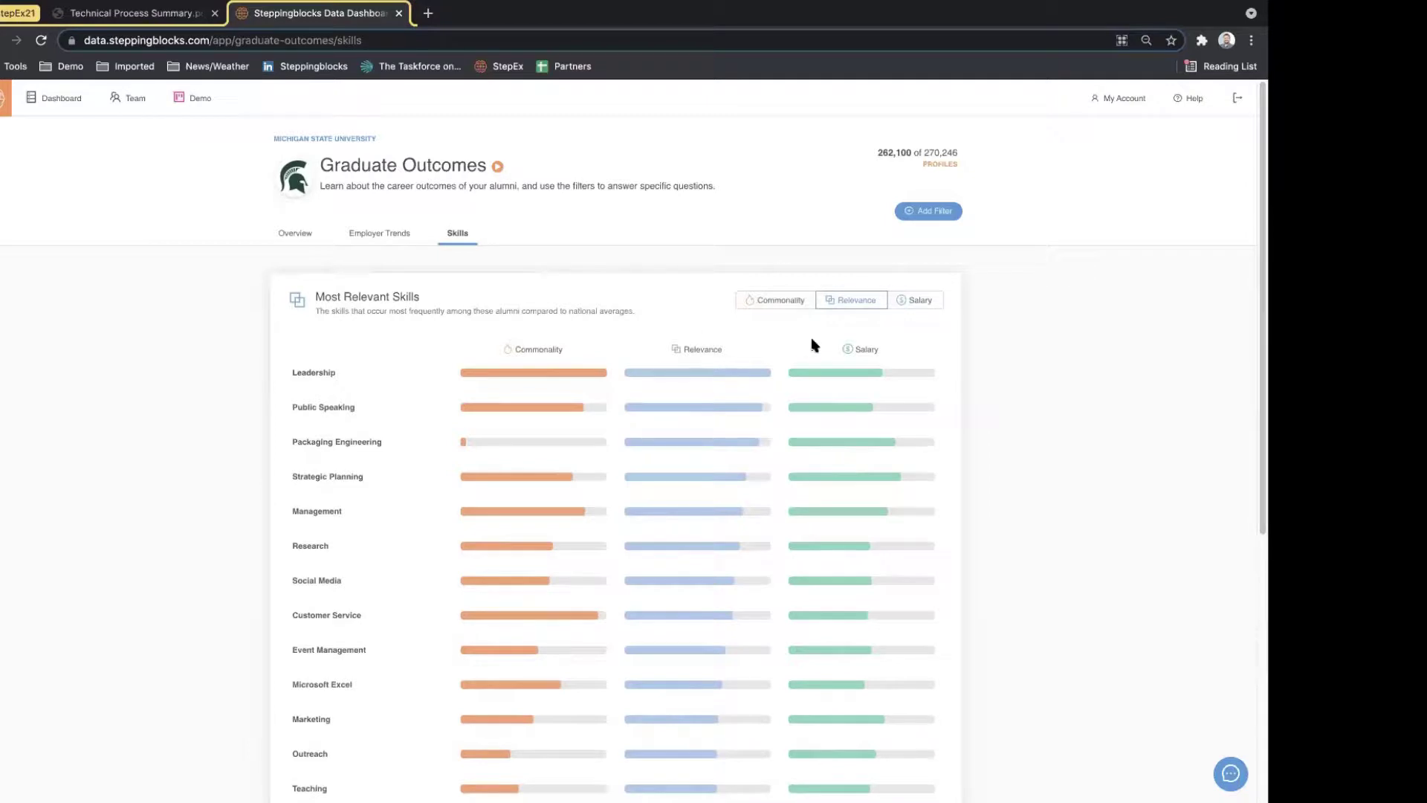
pyautogui.click(856, 350)
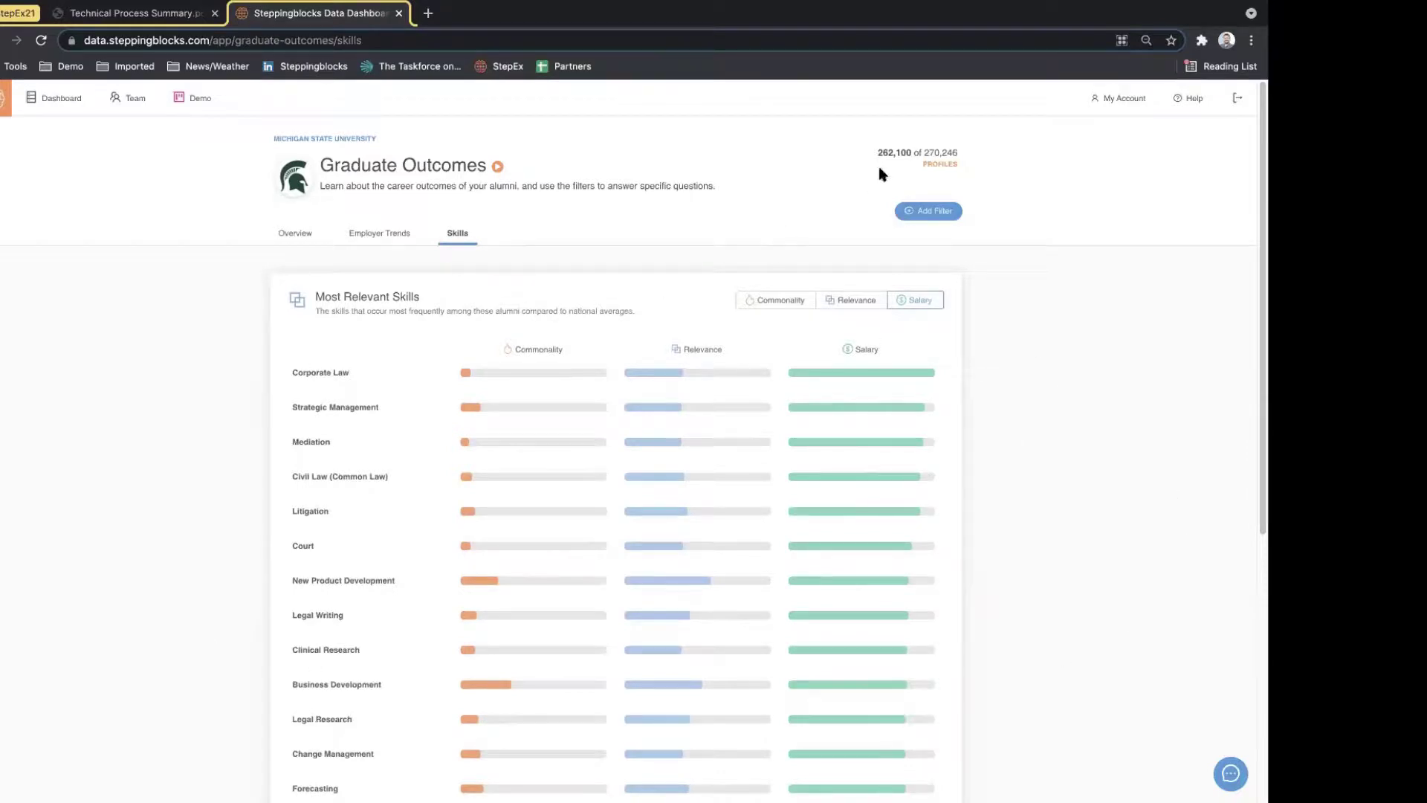
# Step: Add a Majors filter for Computer Science, narrowing the alumni profiles to 3,482
pyautogui.click(917, 214)
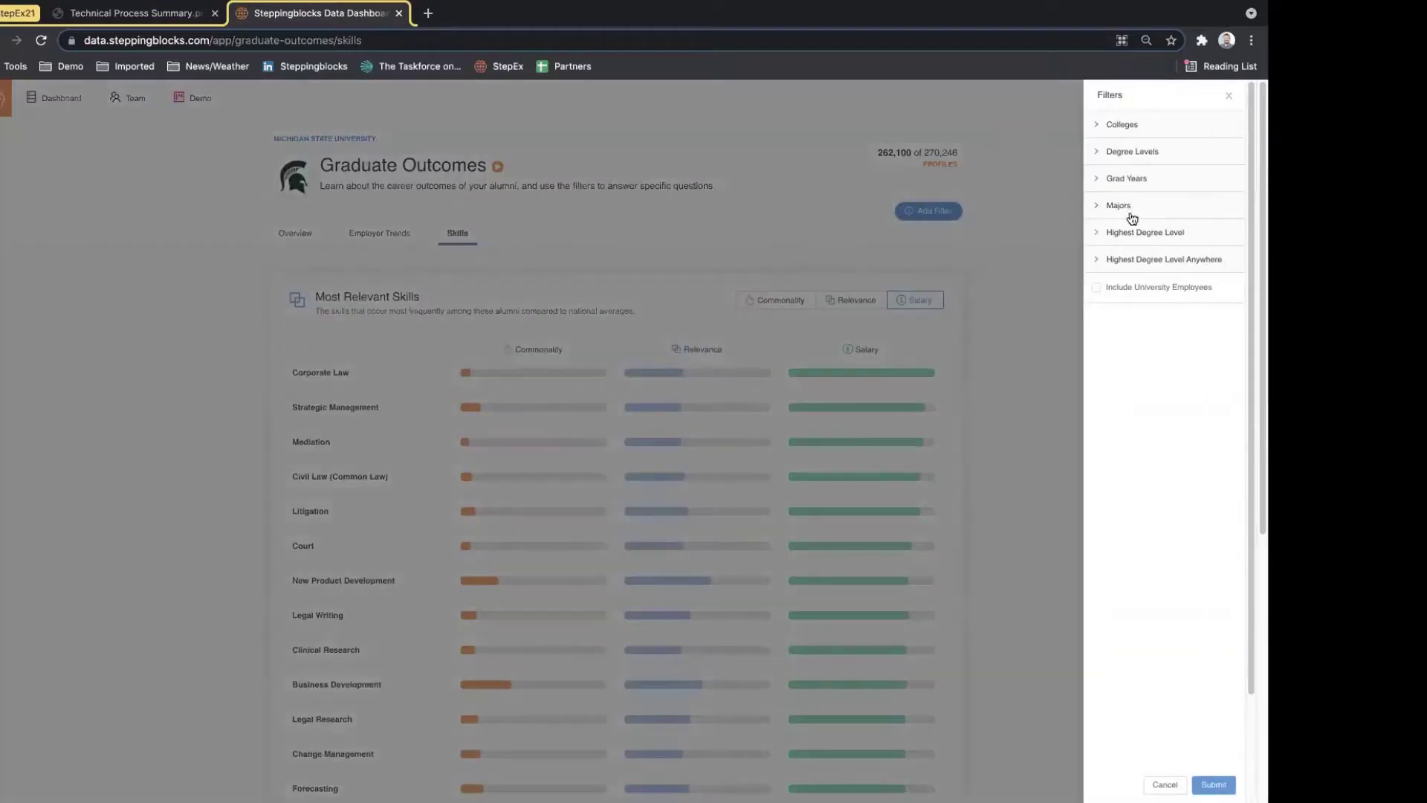
pyautogui.click(1135, 205)
pyautogui.scroll(-3, 1167, 366)
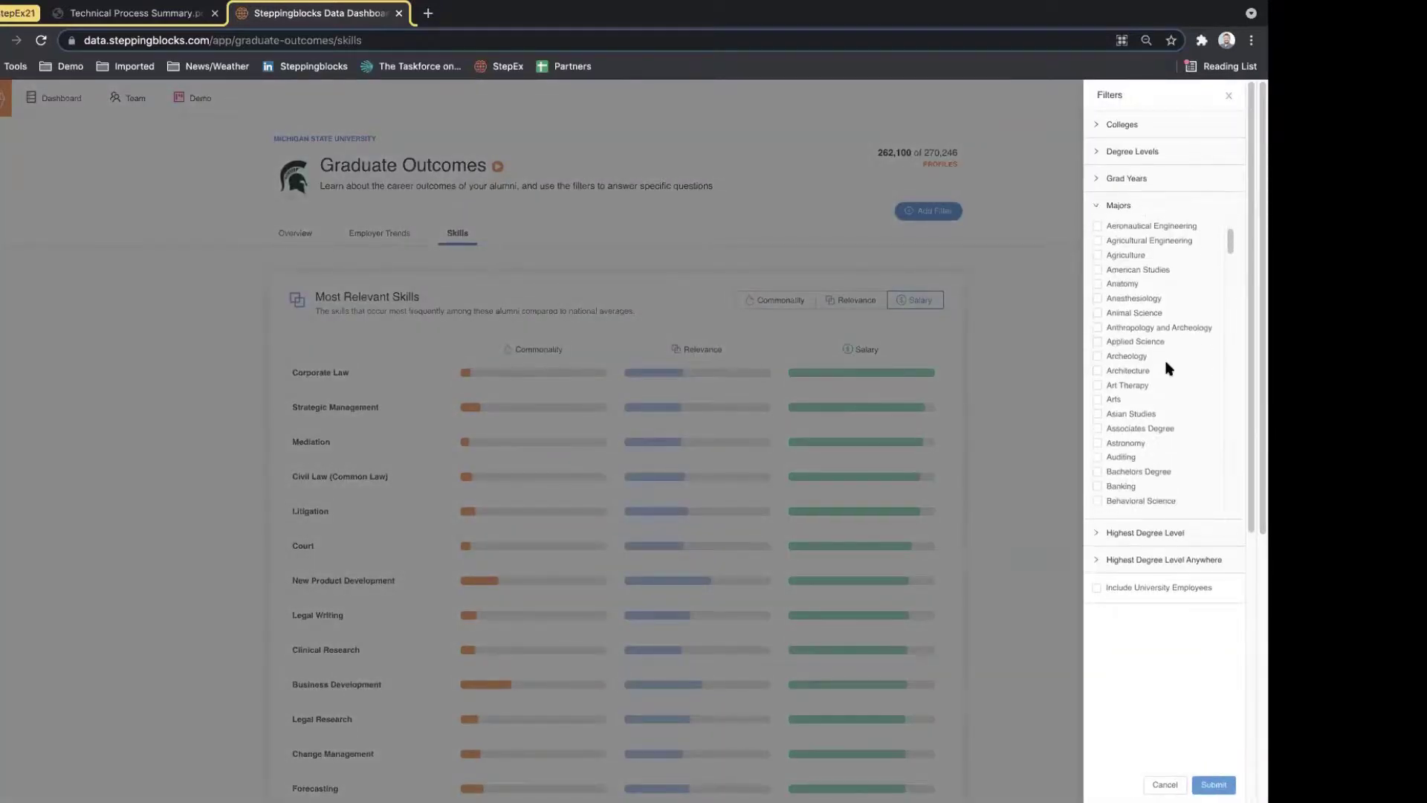
pyautogui.scroll(-3, 1148, 392)
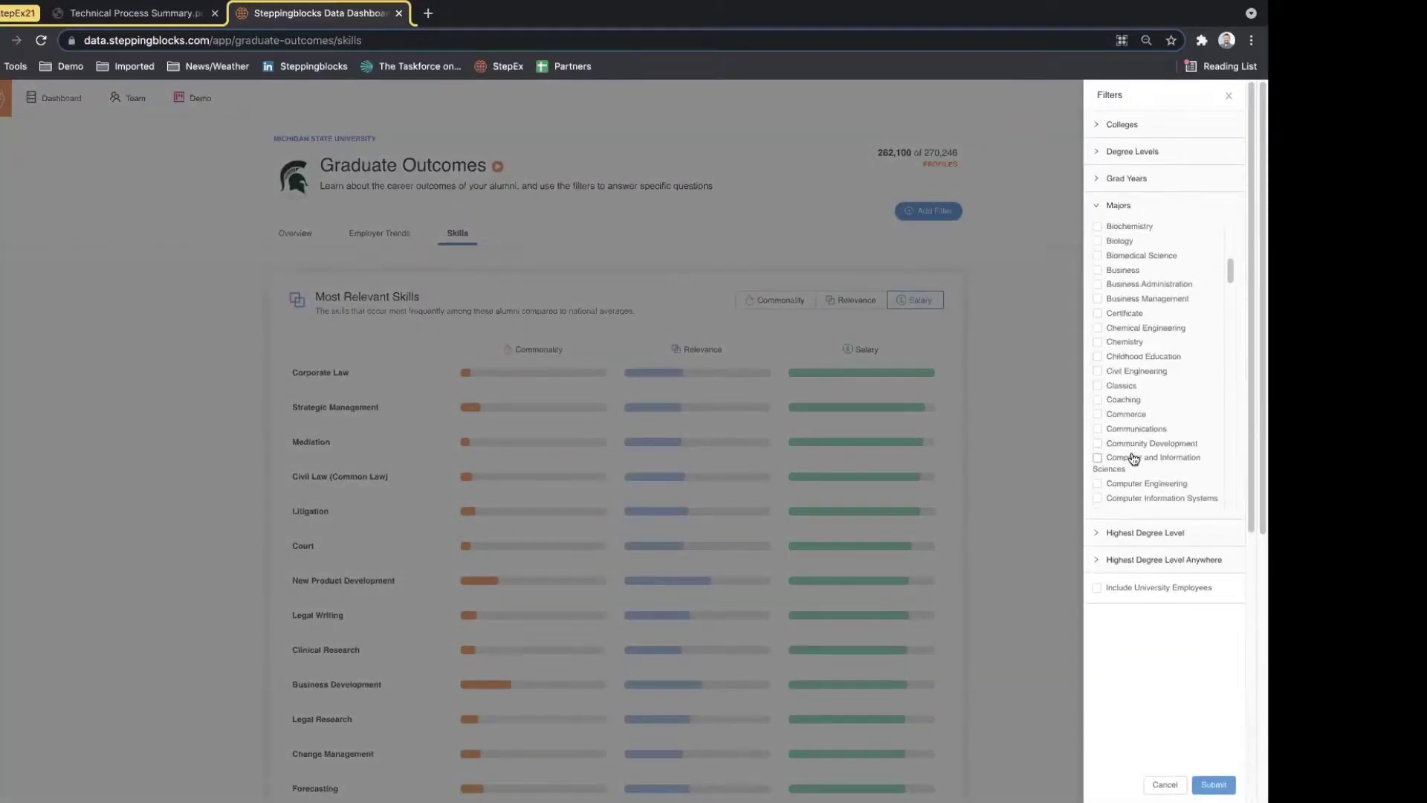
pyautogui.scroll(-3, 1147, 338)
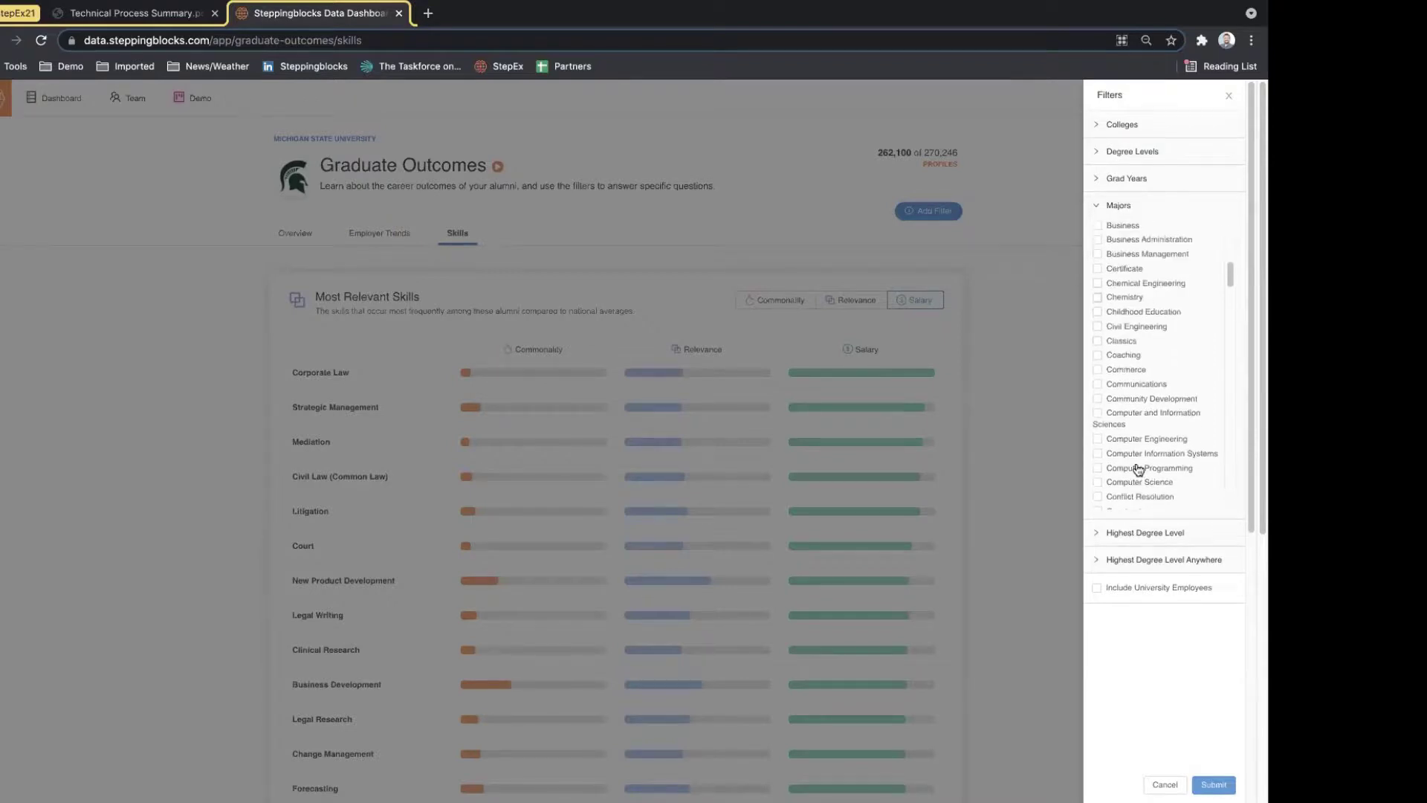
pyautogui.click(1135, 458)
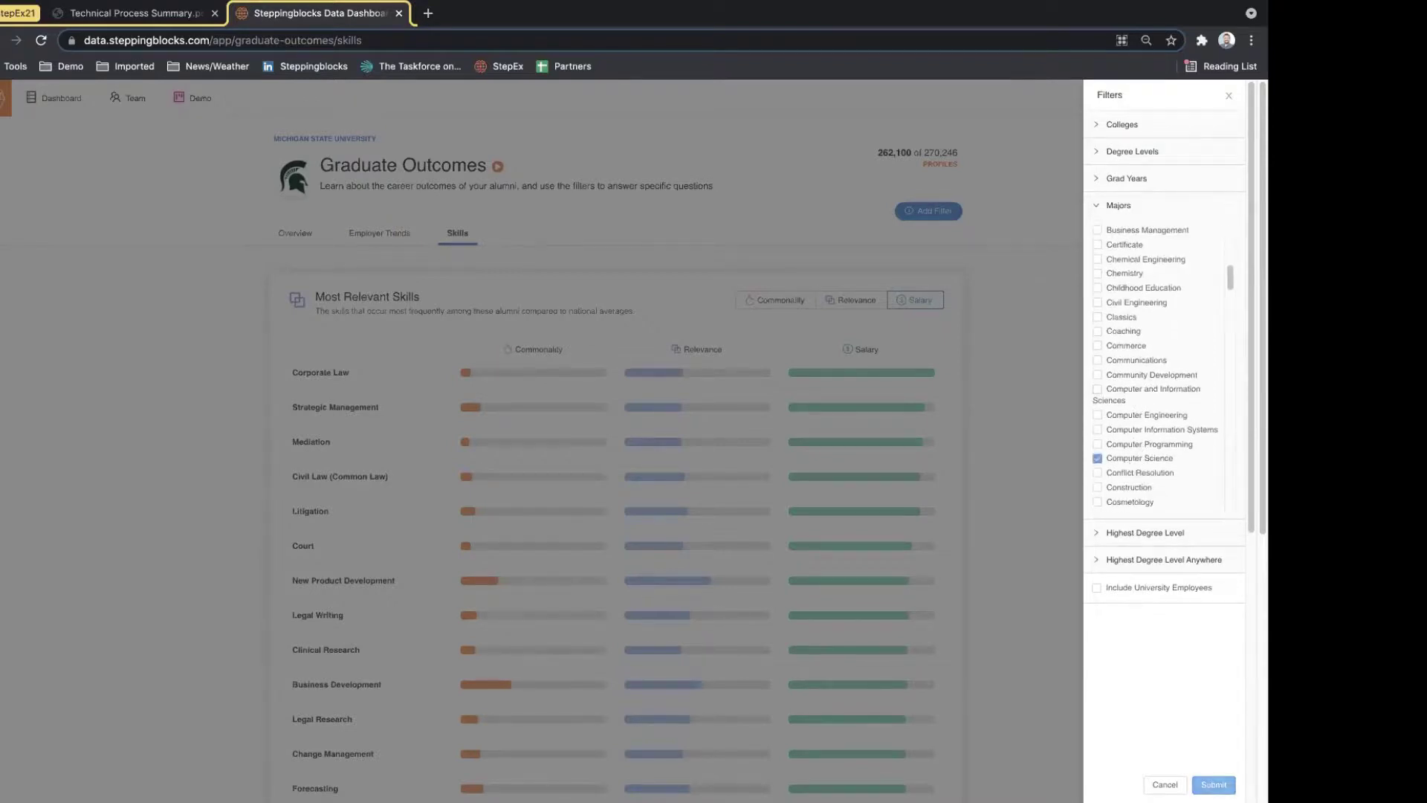
pyautogui.click(1214, 785)
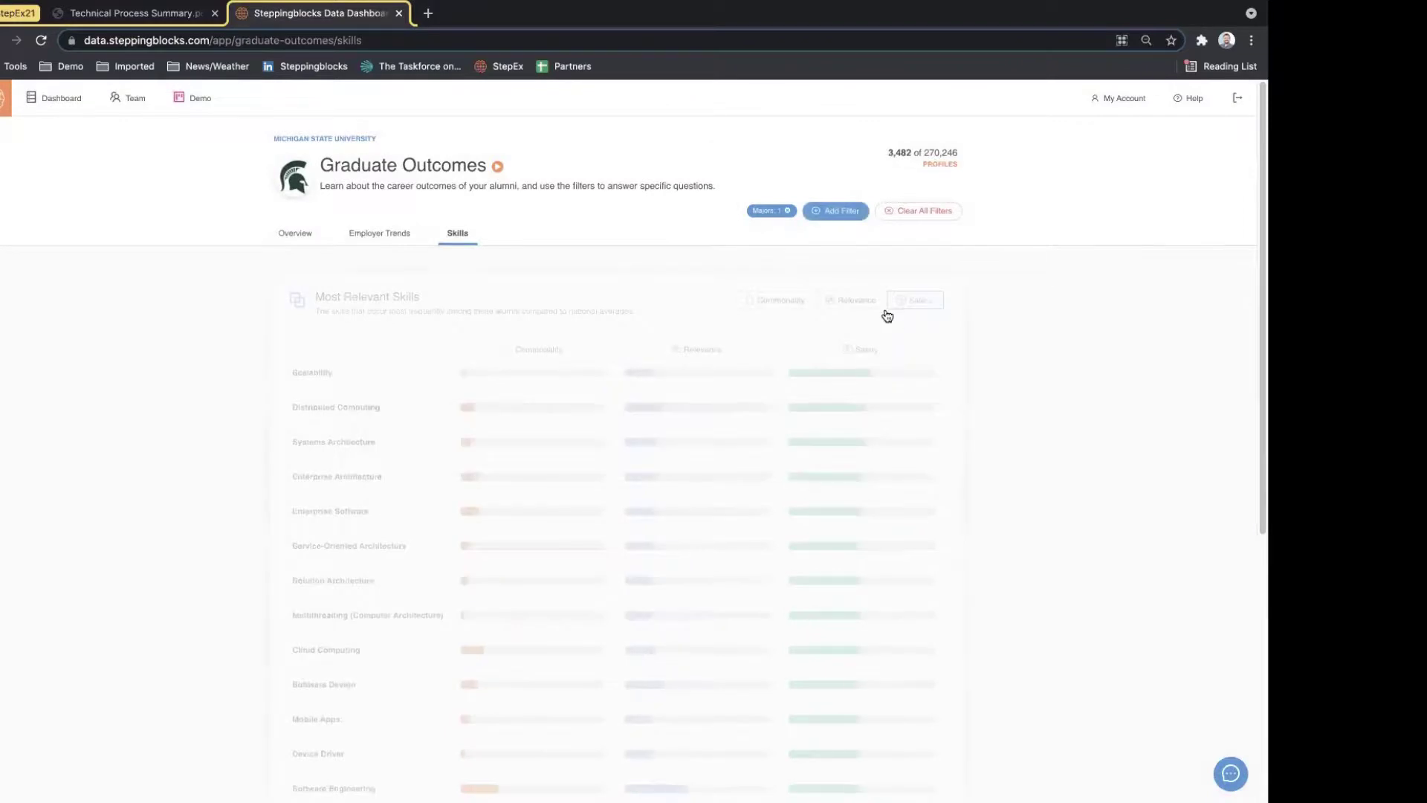
# Step: Rank the Computer Science skills by how common they are and scroll through the list
pyautogui.click(790, 299)
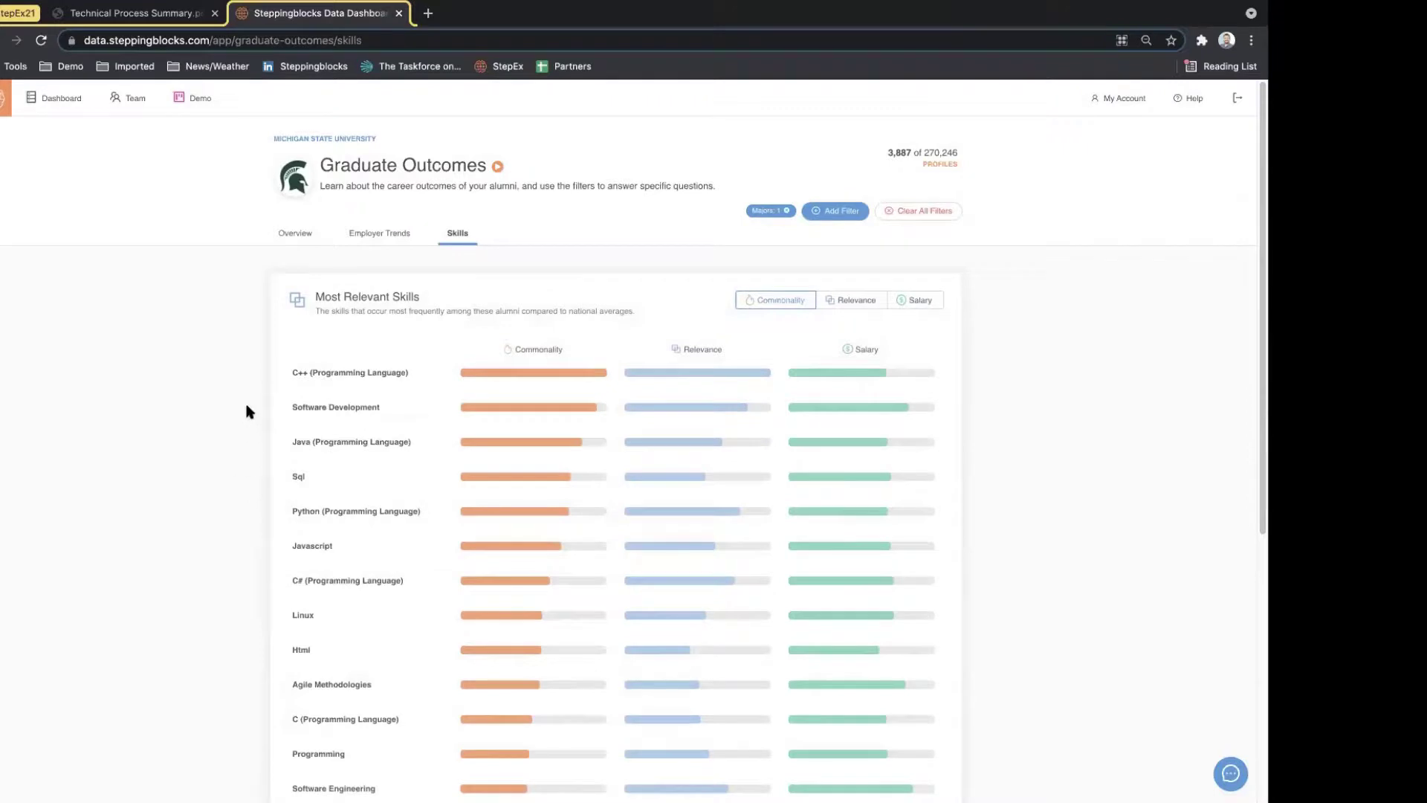
pyautogui.moveTo(311, 371)
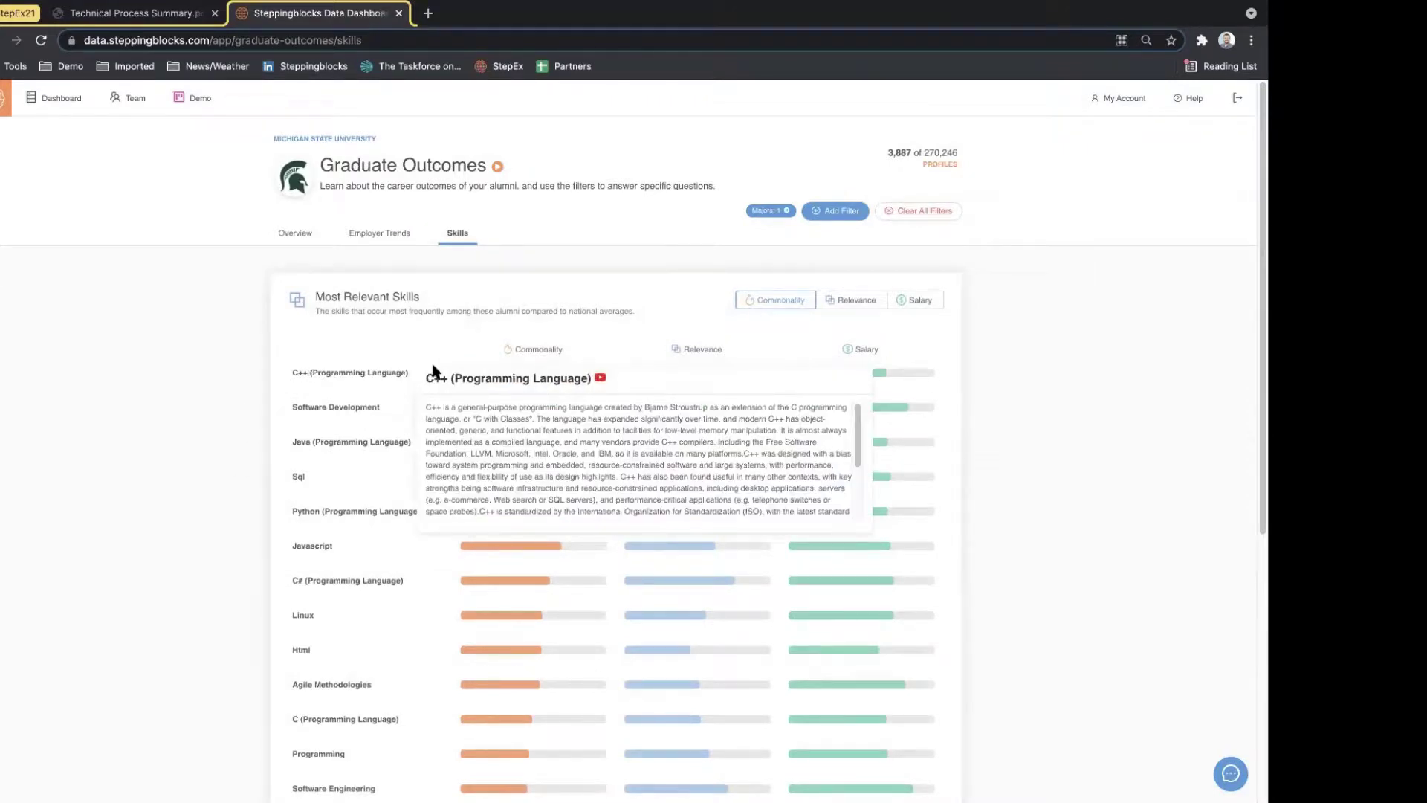
pyautogui.scroll(-1, 215, 386)
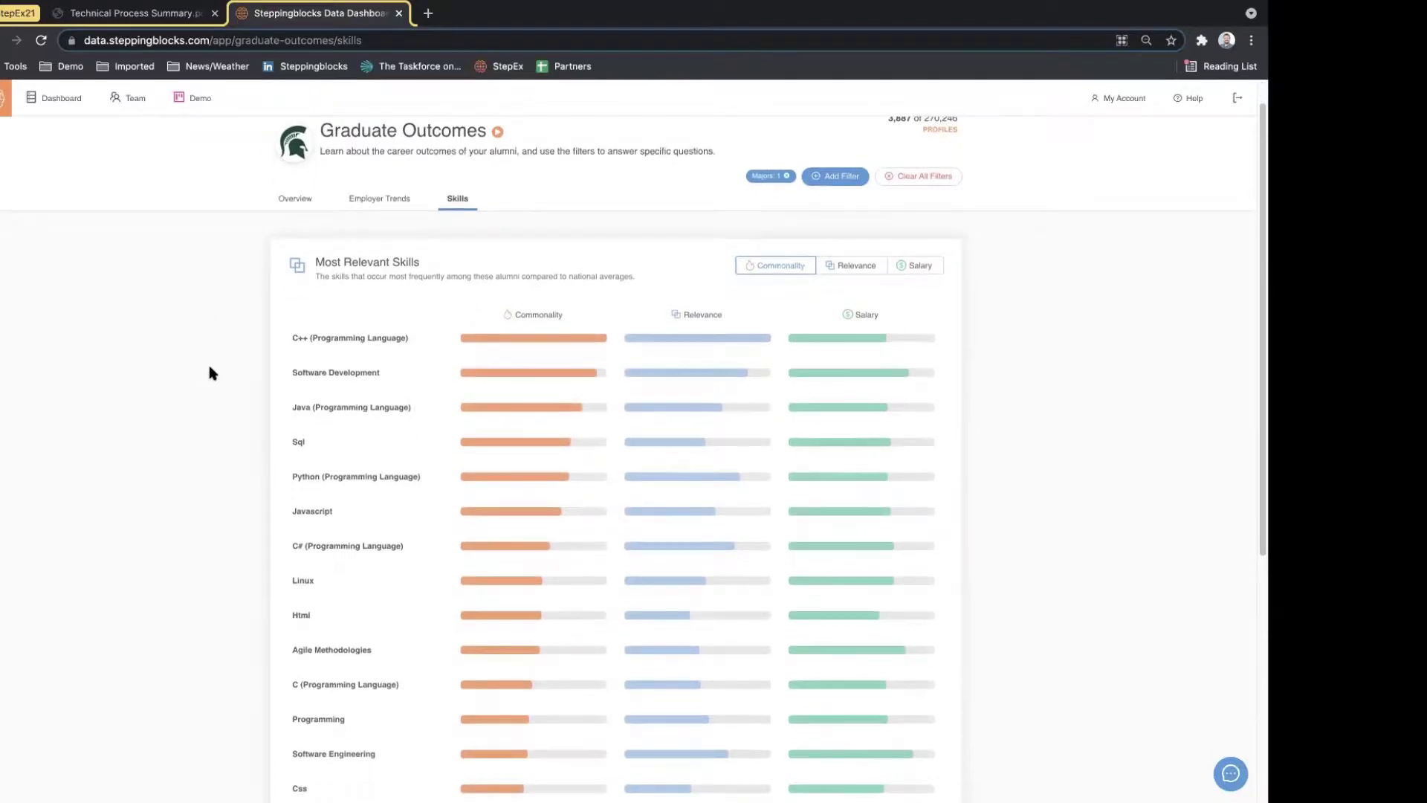
pyautogui.scroll(-1, 207, 431)
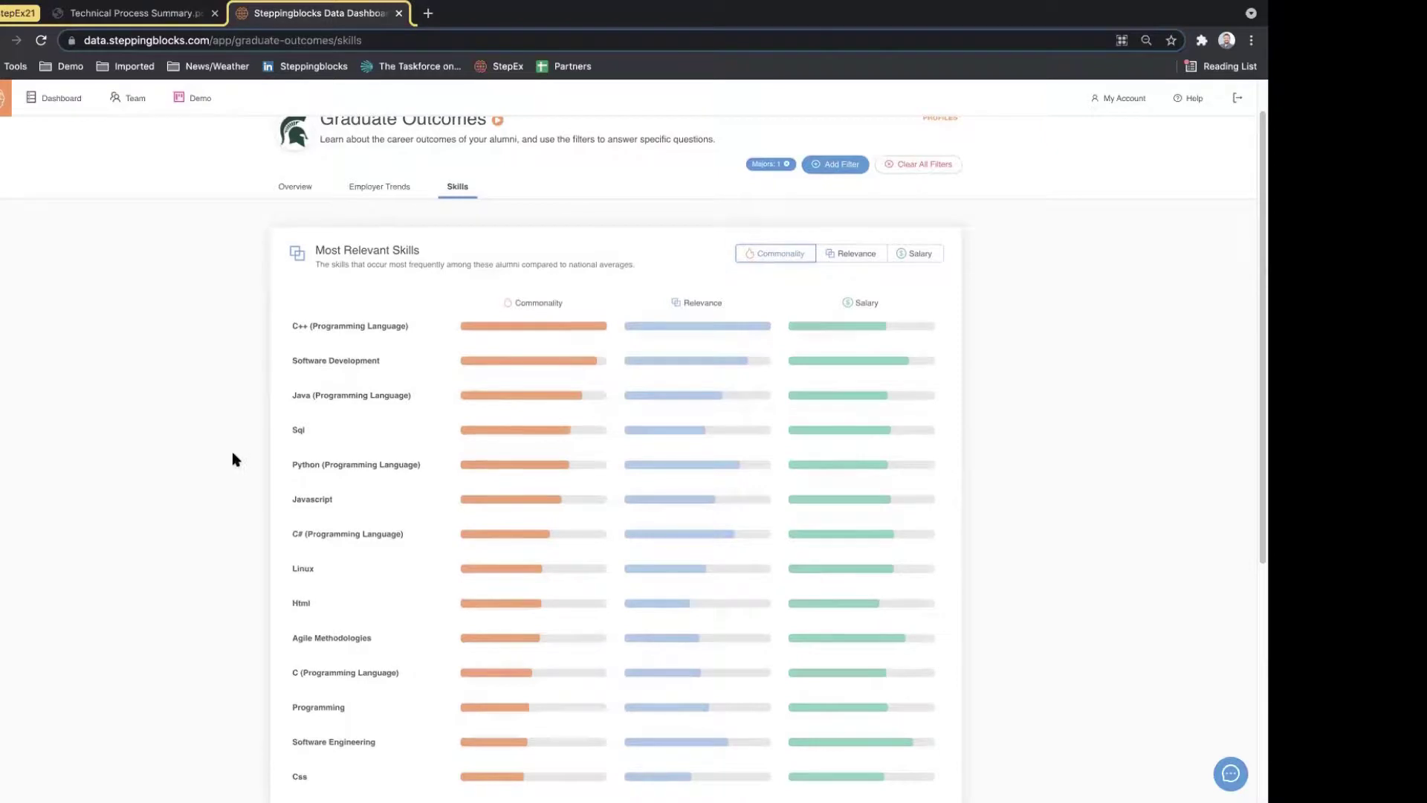
pyautogui.scroll(-1, 223, 483)
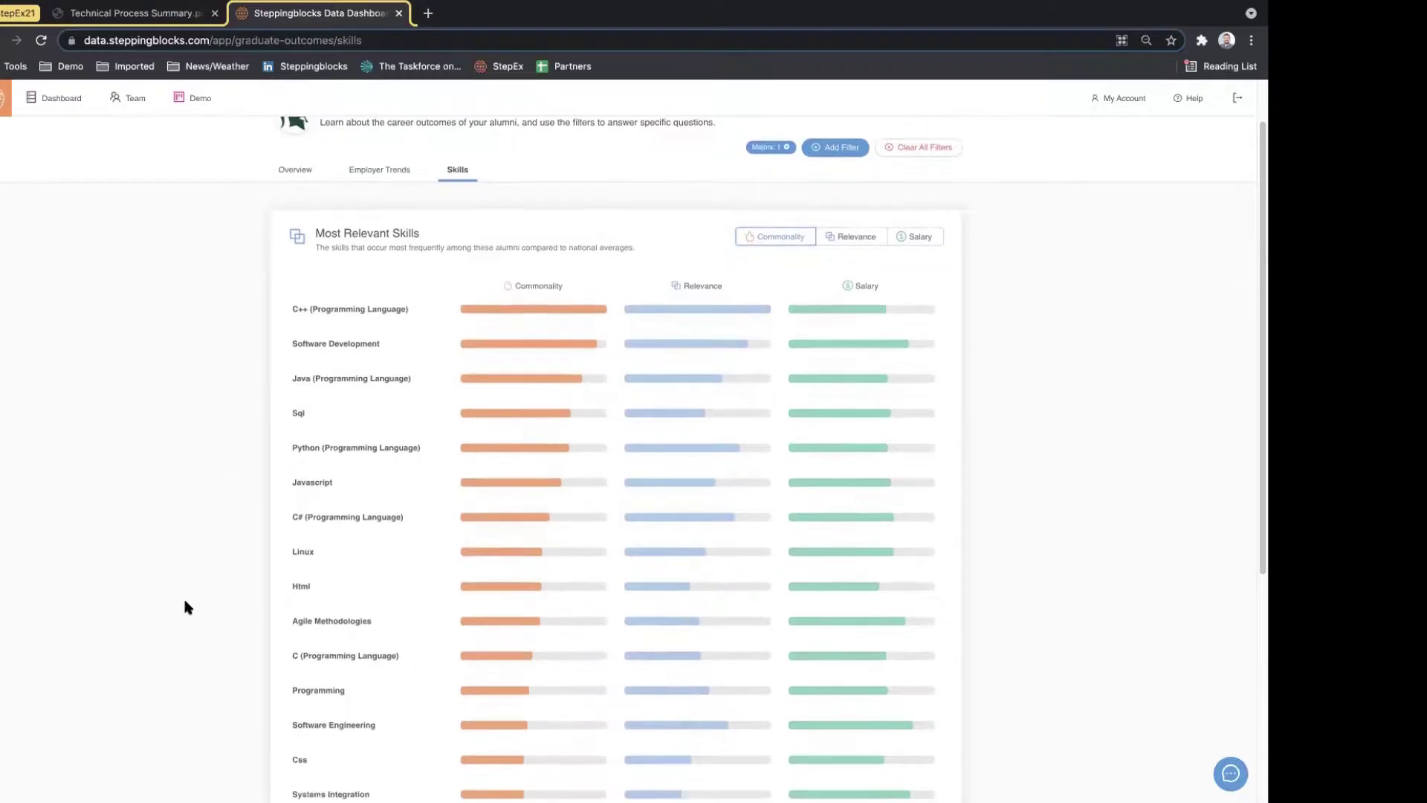
pyautogui.rightClick(199, 559)
pyautogui.click(210, 507)
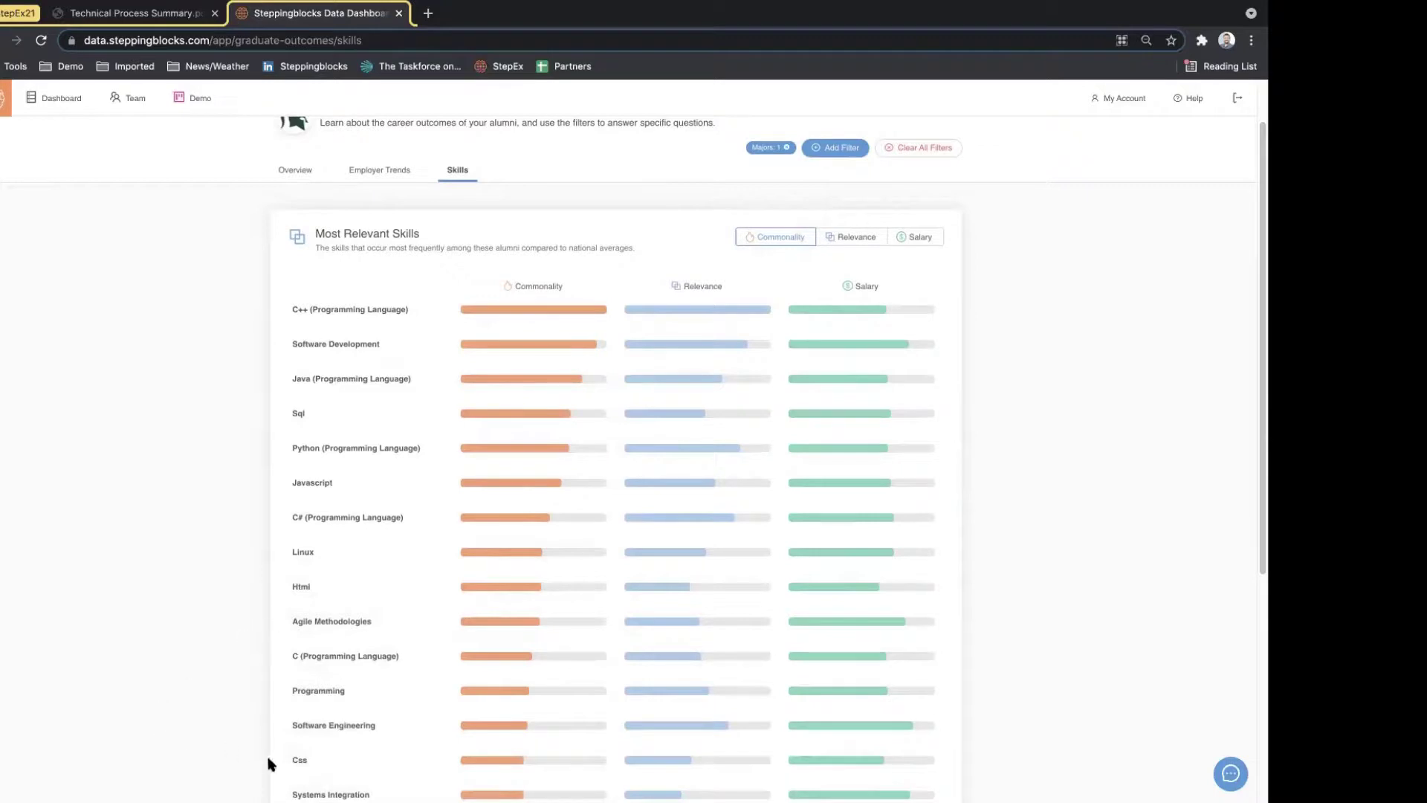
pyautogui.scroll(-3, 267, 728)
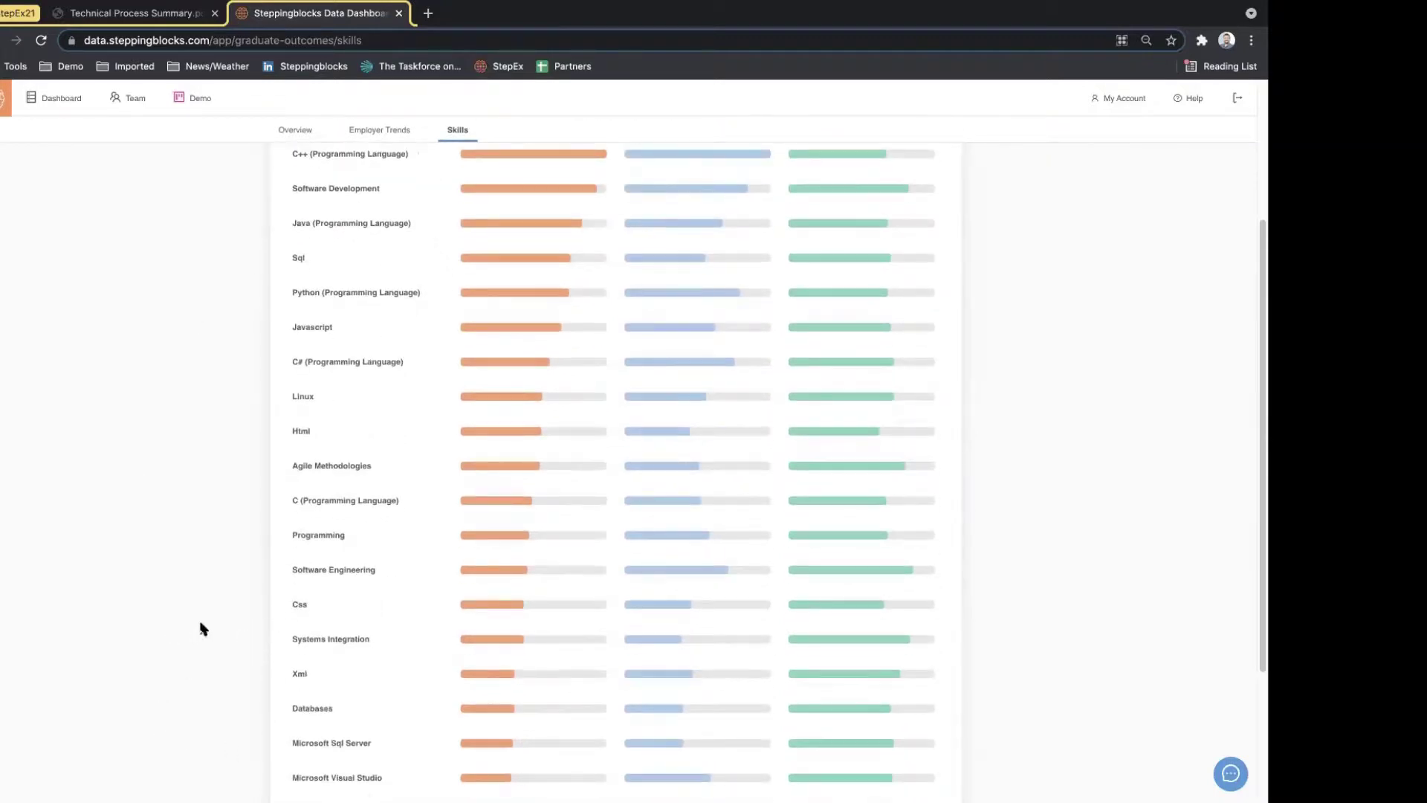
pyautogui.scroll(4, 232, 532)
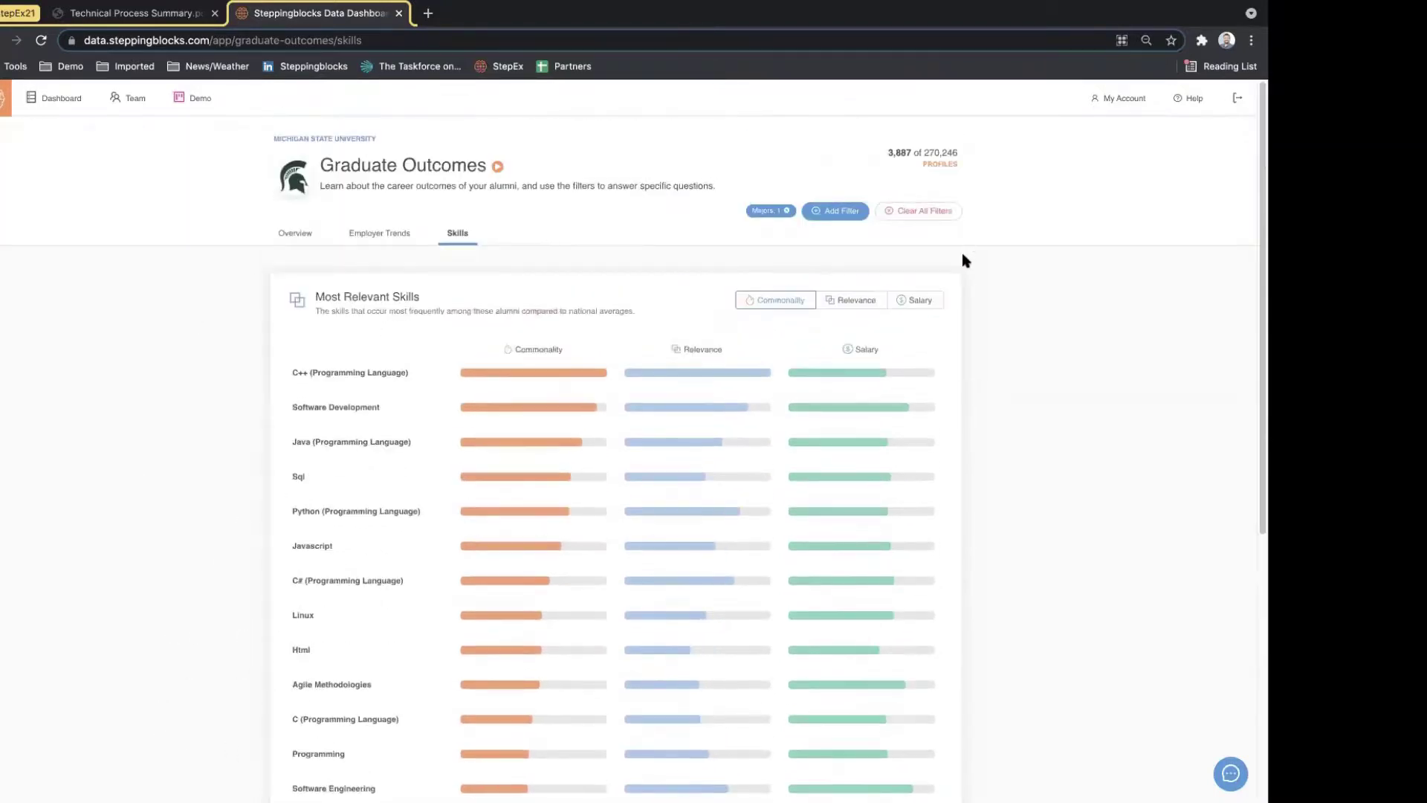
# Step: Re-rank the skills by salary so Scalability, Distributed Computing and Systems Architecture lead
pyautogui.click(920, 300)
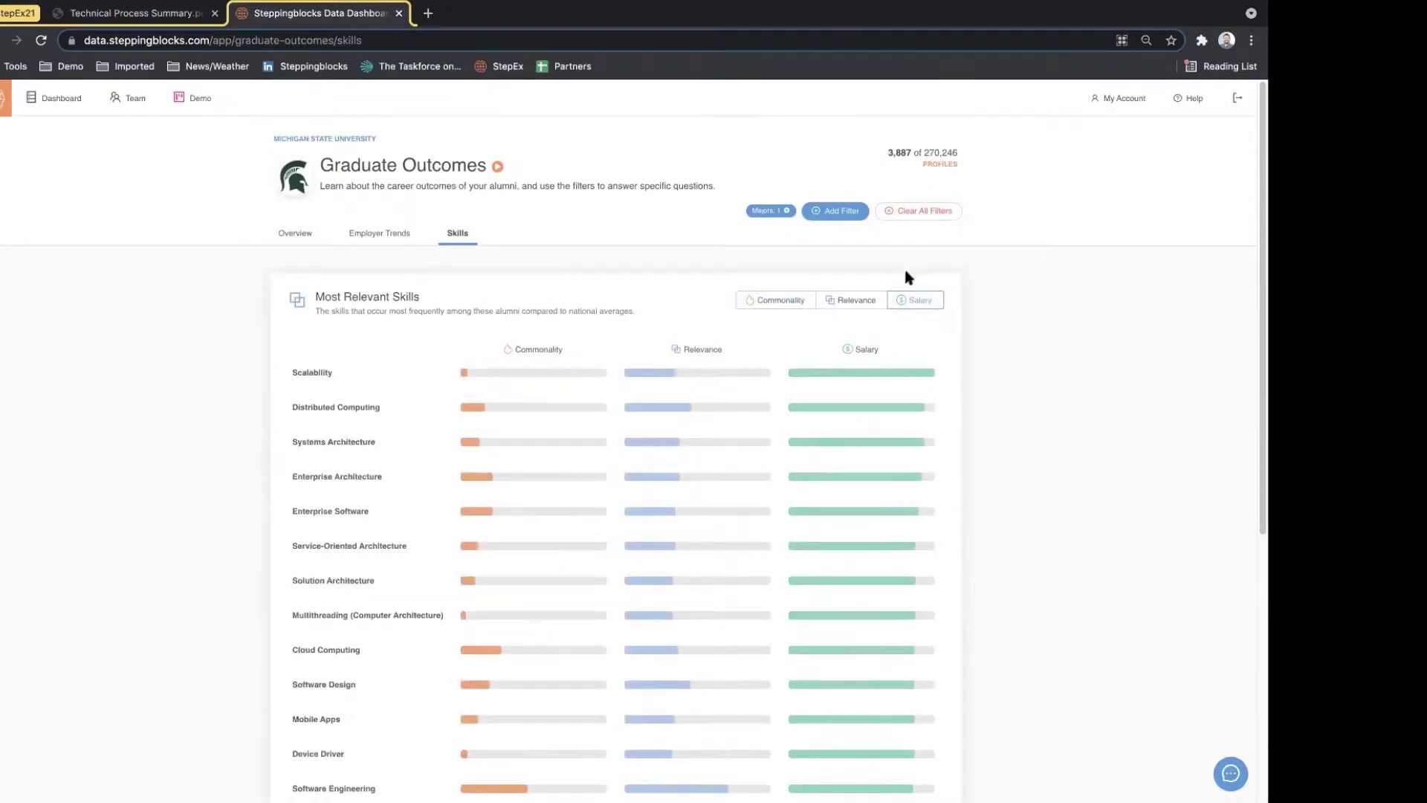
pyautogui.click(858, 298)
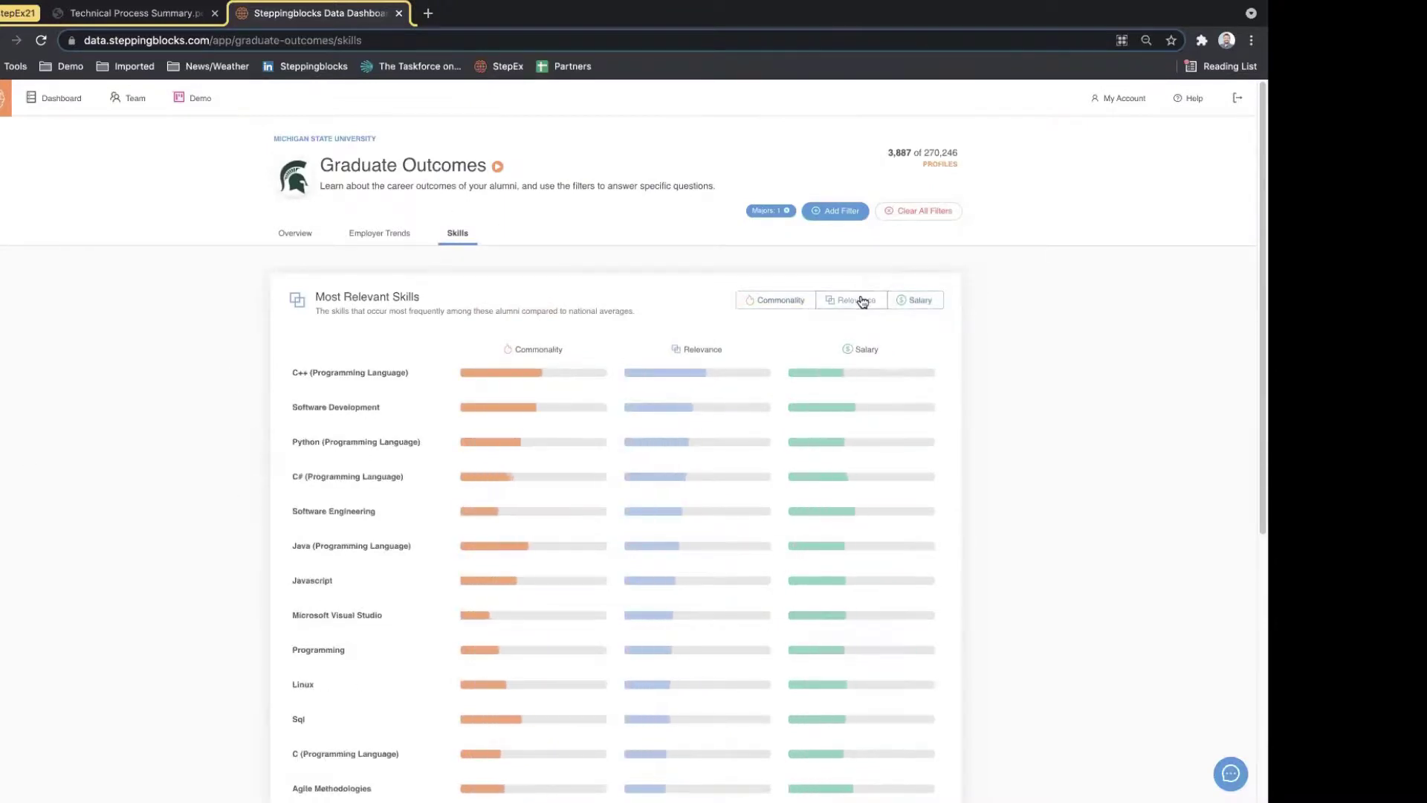
pyautogui.click(914, 303)
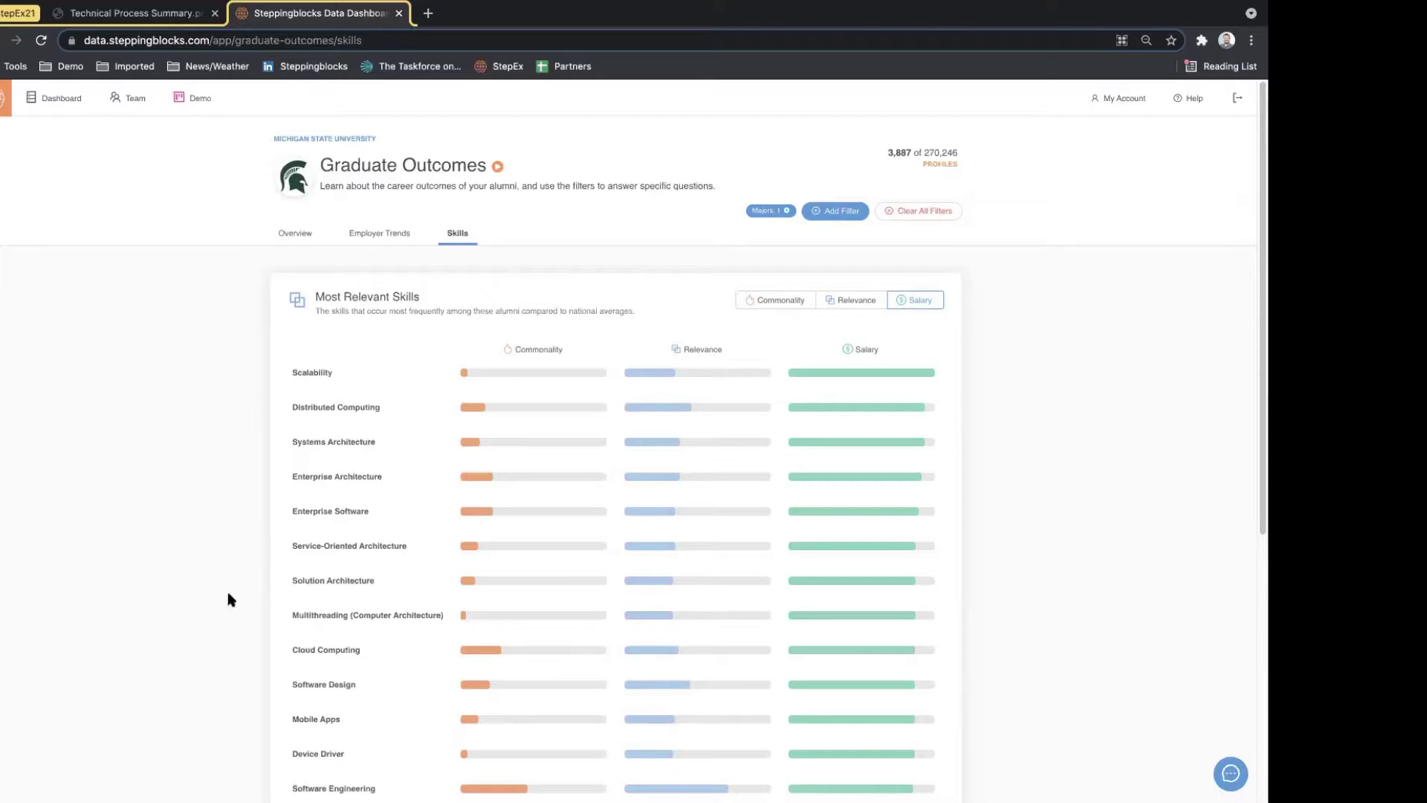
# Step: Add a Grad Years filter for 2017–2020 graduates, narrowing results to 575 profiles
pyautogui.click(846, 213)
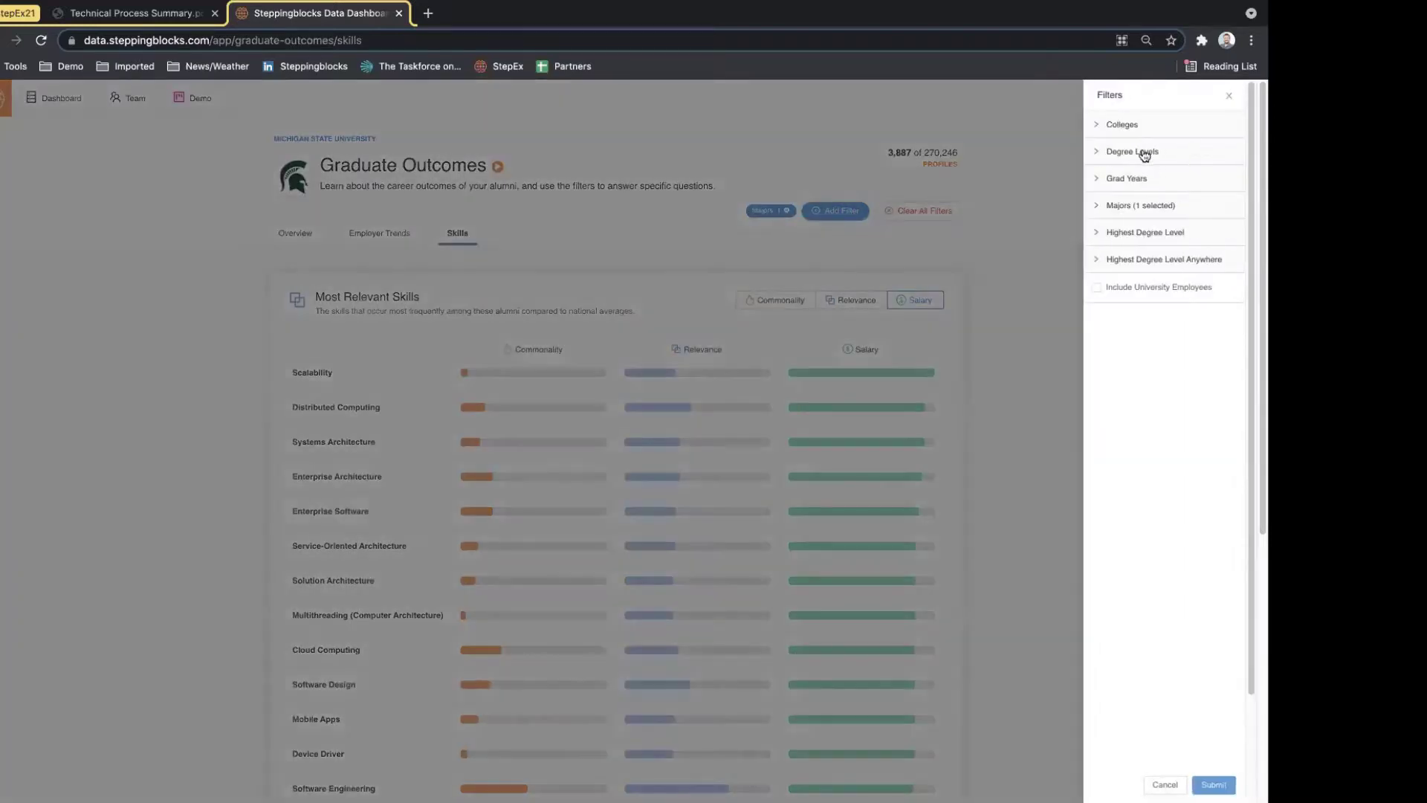
pyautogui.click(1144, 153)
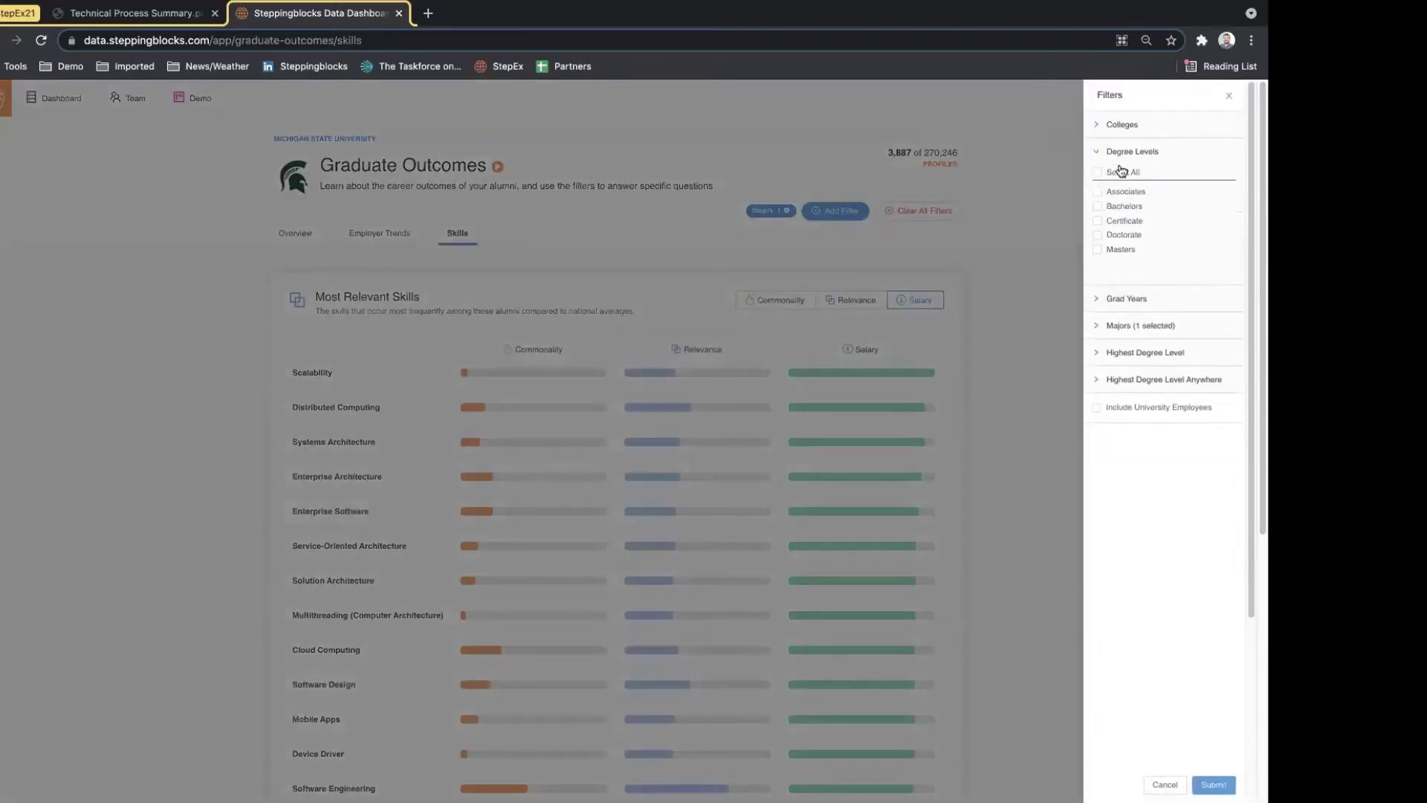
pyautogui.click(1147, 297)
pyautogui.click(1098, 339)
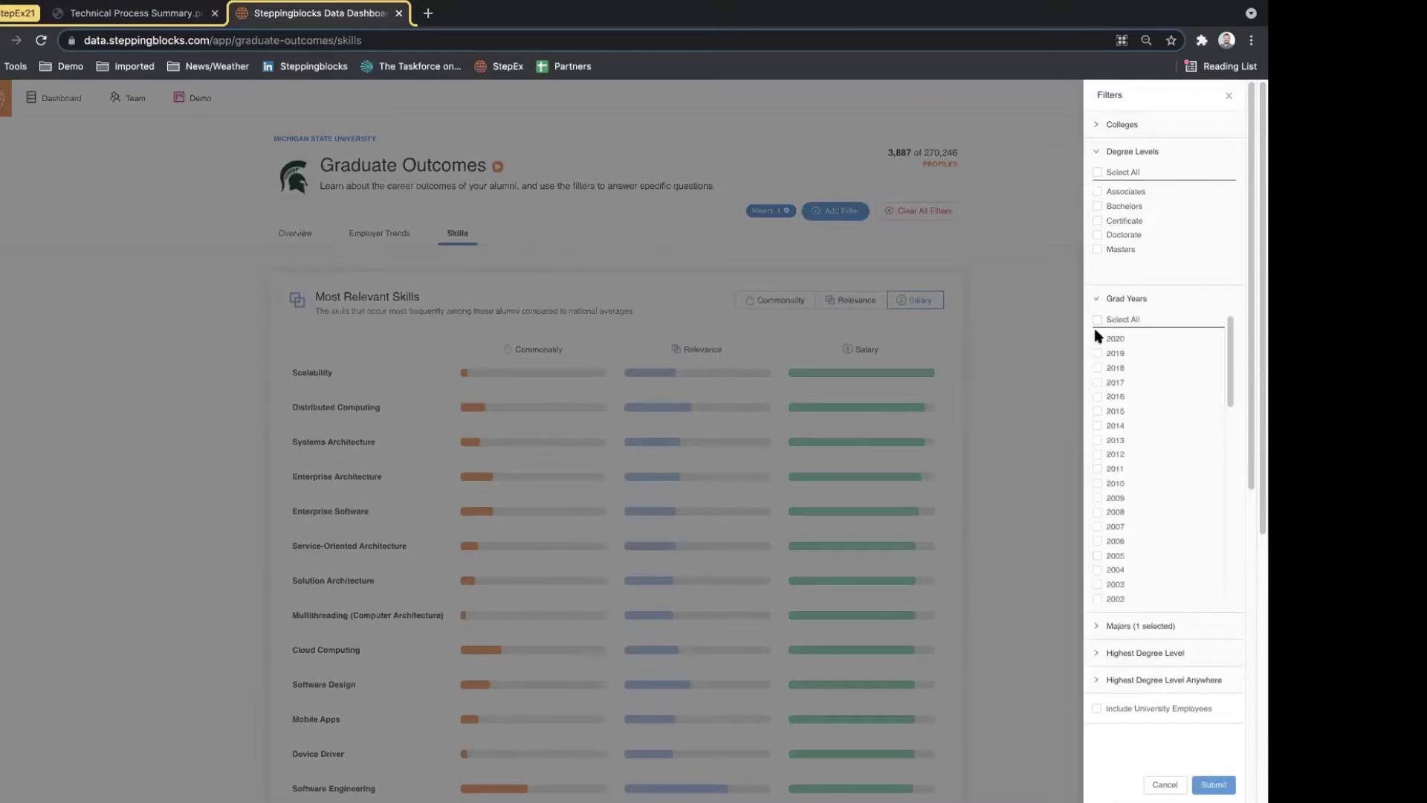
pyautogui.click(1098, 354)
pyautogui.click(1098, 368)
pyautogui.click(1097, 382)
pyautogui.click(1099, 397)
pyautogui.click(1214, 785)
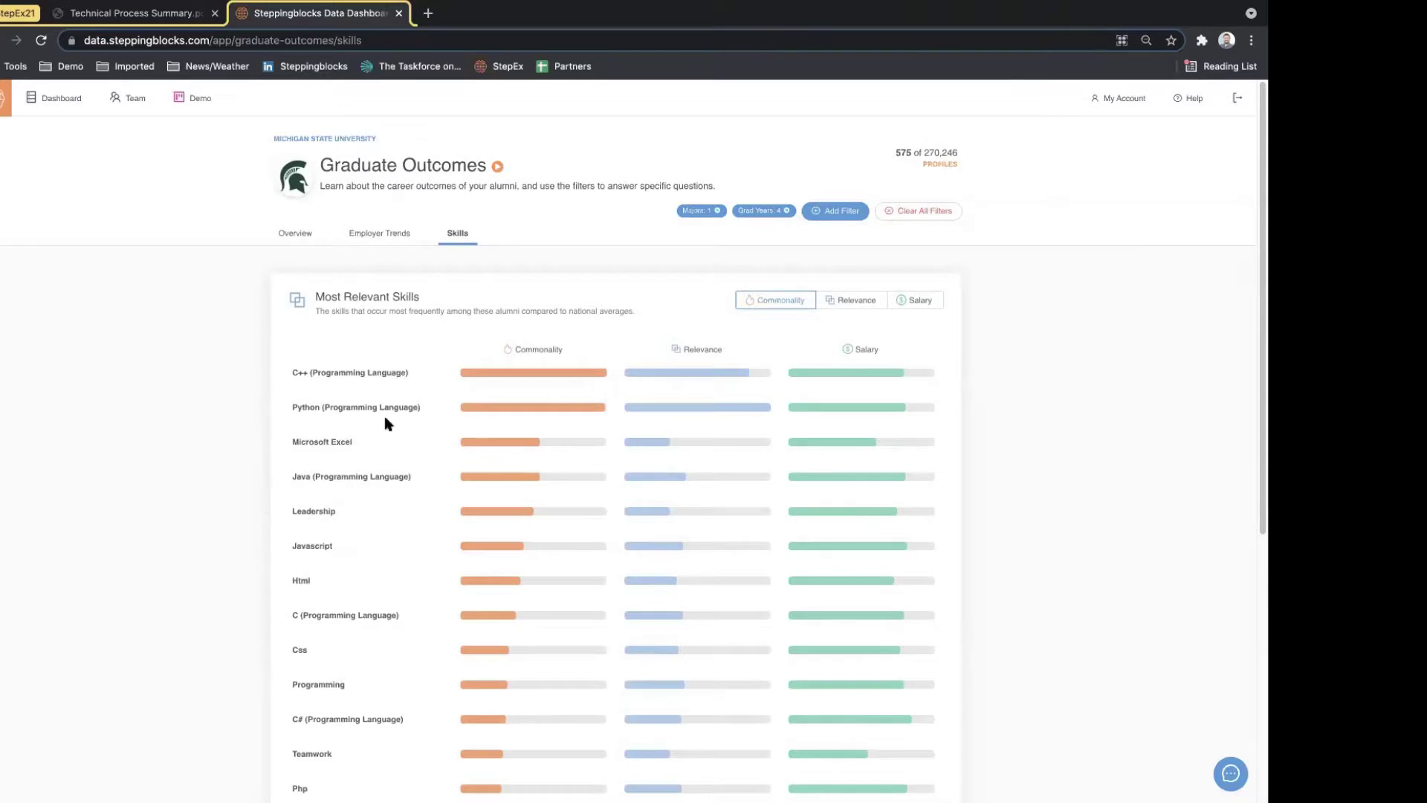
# Step: Sort the 575-profile skills by salary, led by Big Data, Software Development and Artificial Intelligence
pyautogui.click(838, 301)
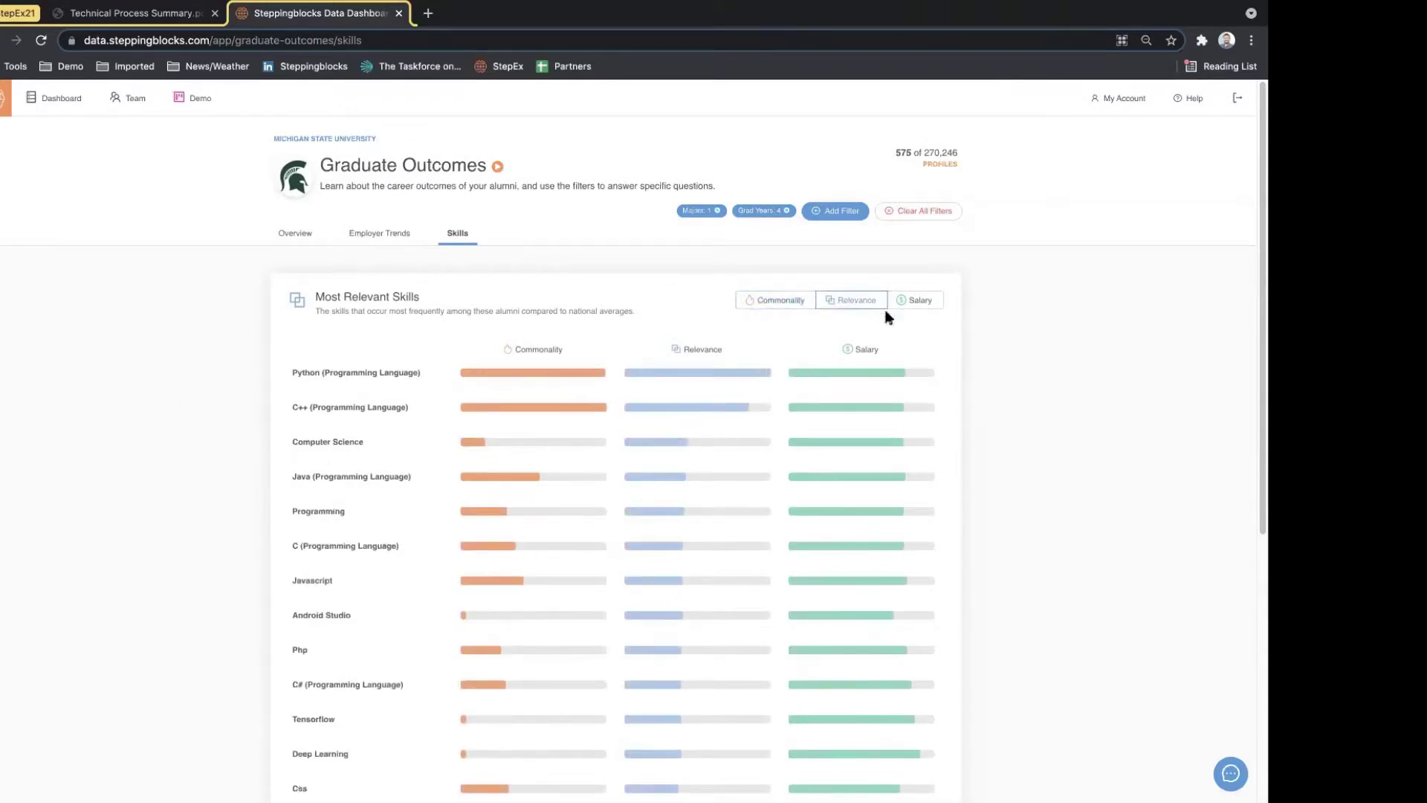
pyautogui.click(916, 301)
pyautogui.moveTo(283, 377)
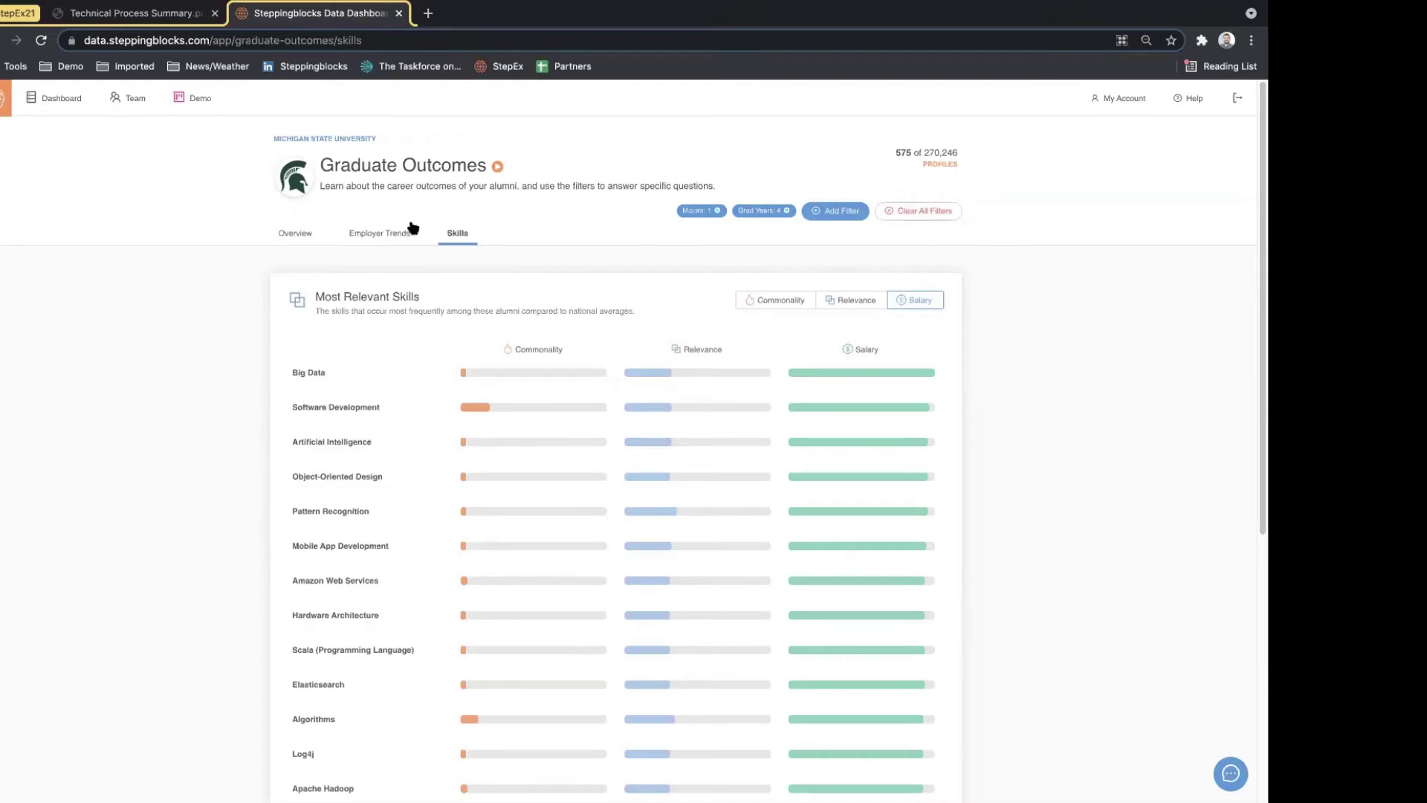
# Step: Go to Employer Trends and scroll to the Top Employer cards led by General Motors and State of Michigan
pyautogui.click(383, 234)
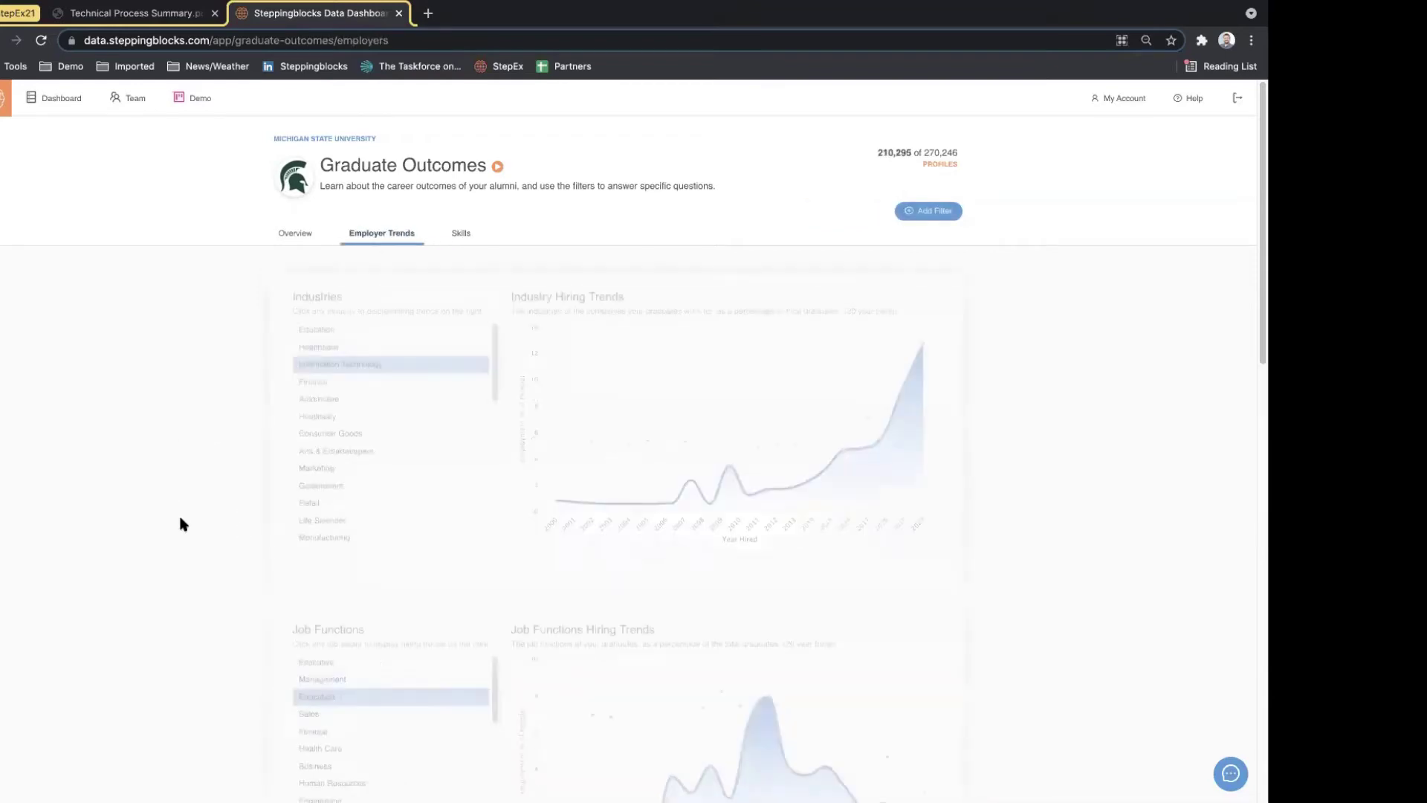
pyautogui.scroll(-5, 174, 494)
pyautogui.scroll(-5, 165, 490)
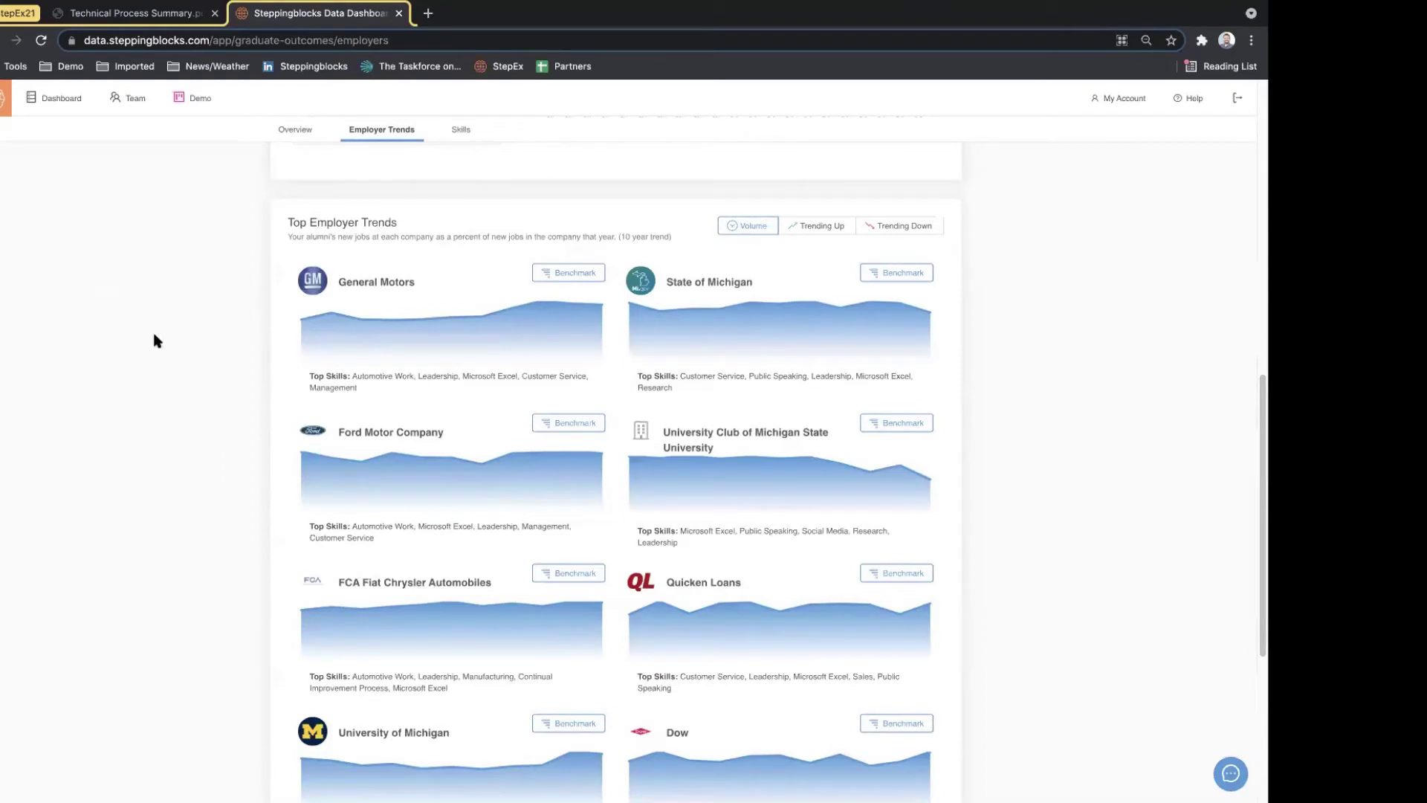
# Step: Open the General Motors benchmark and limit its Hiring by Major to Mechanical Engineering
pyautogui.click(582, 273)
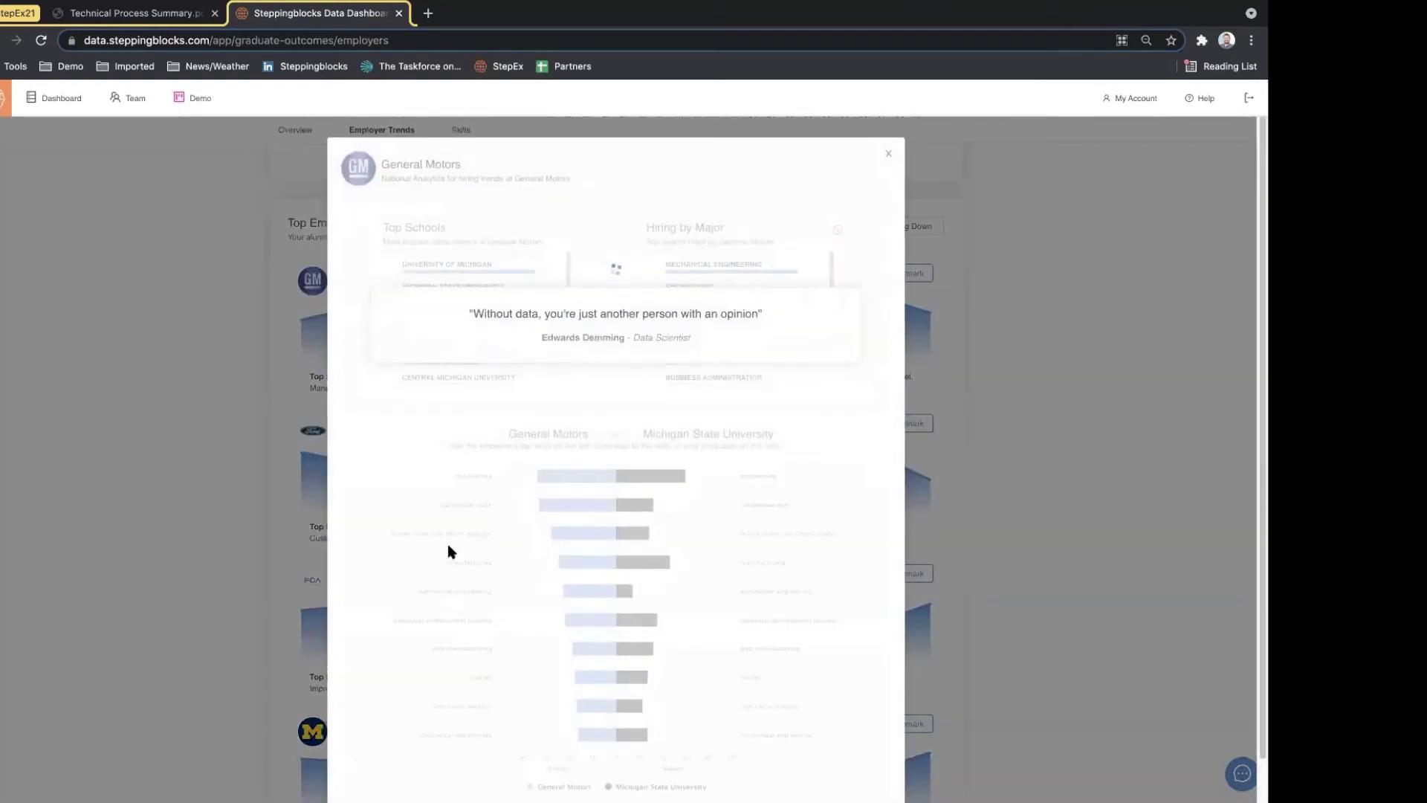
pyautogui.click(755, 267)
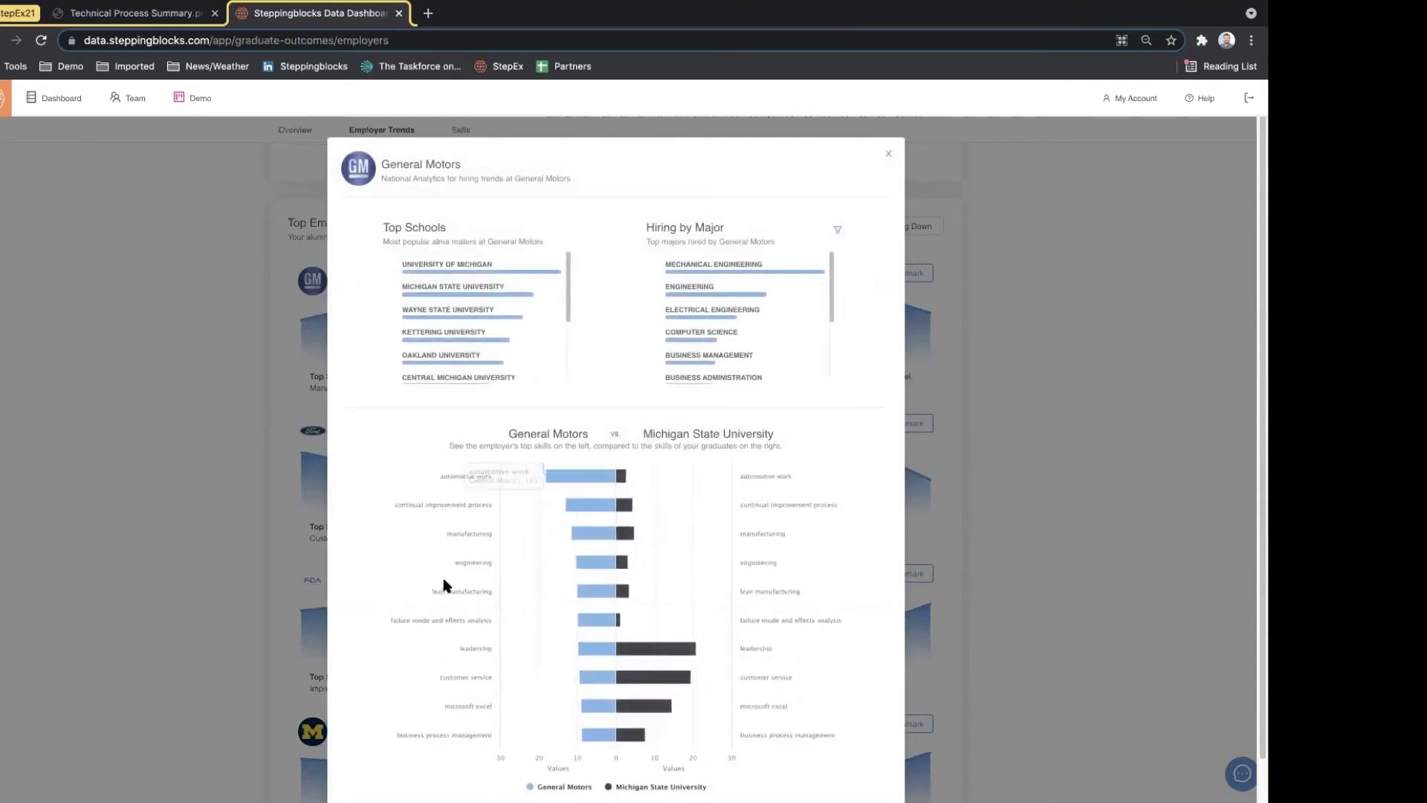
pyautogui.click(715, 265)
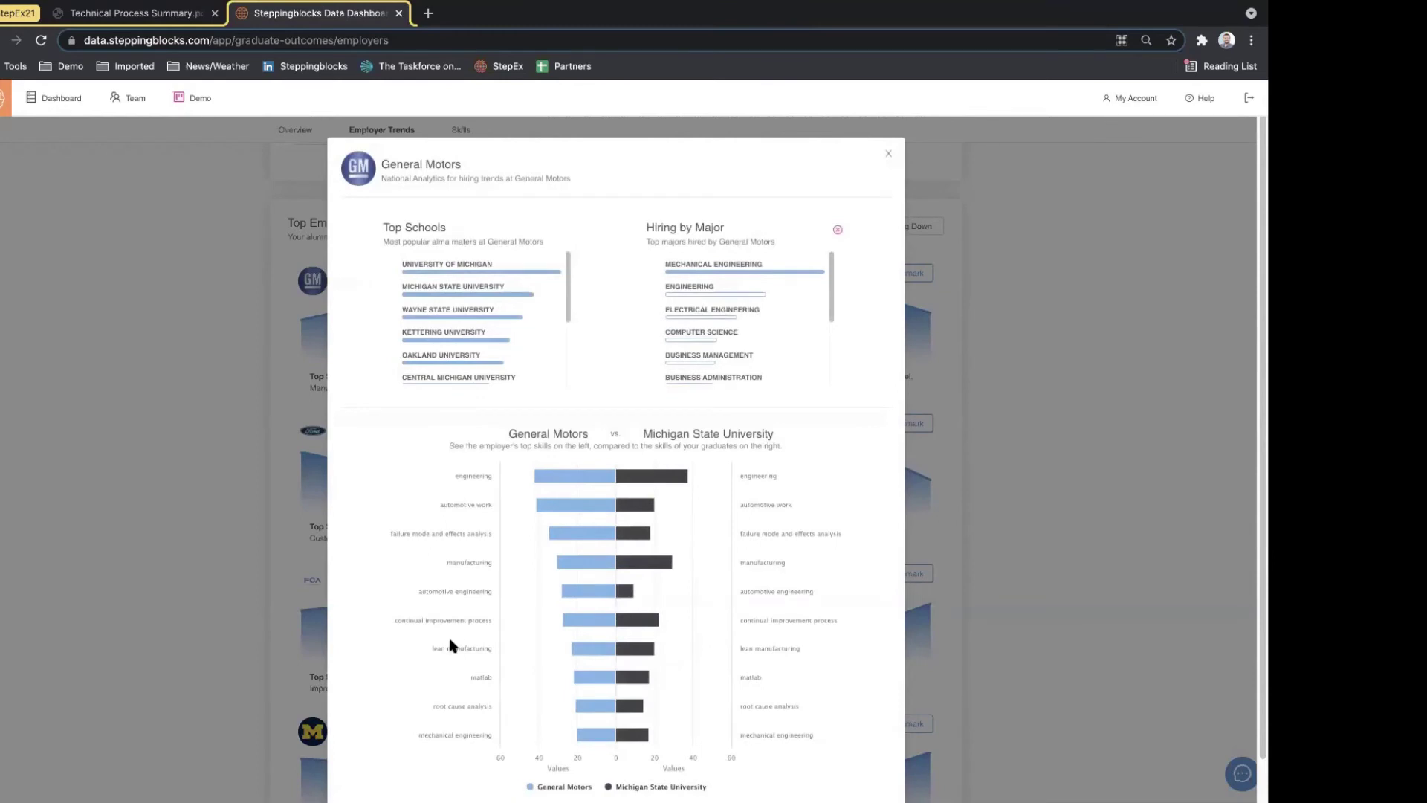
# Step: Close the General Motors benchmark and return to the top of the Employer Trends overview
pyautogui.click(132, 468)
pyautogui.scroll(10, 159, 599)
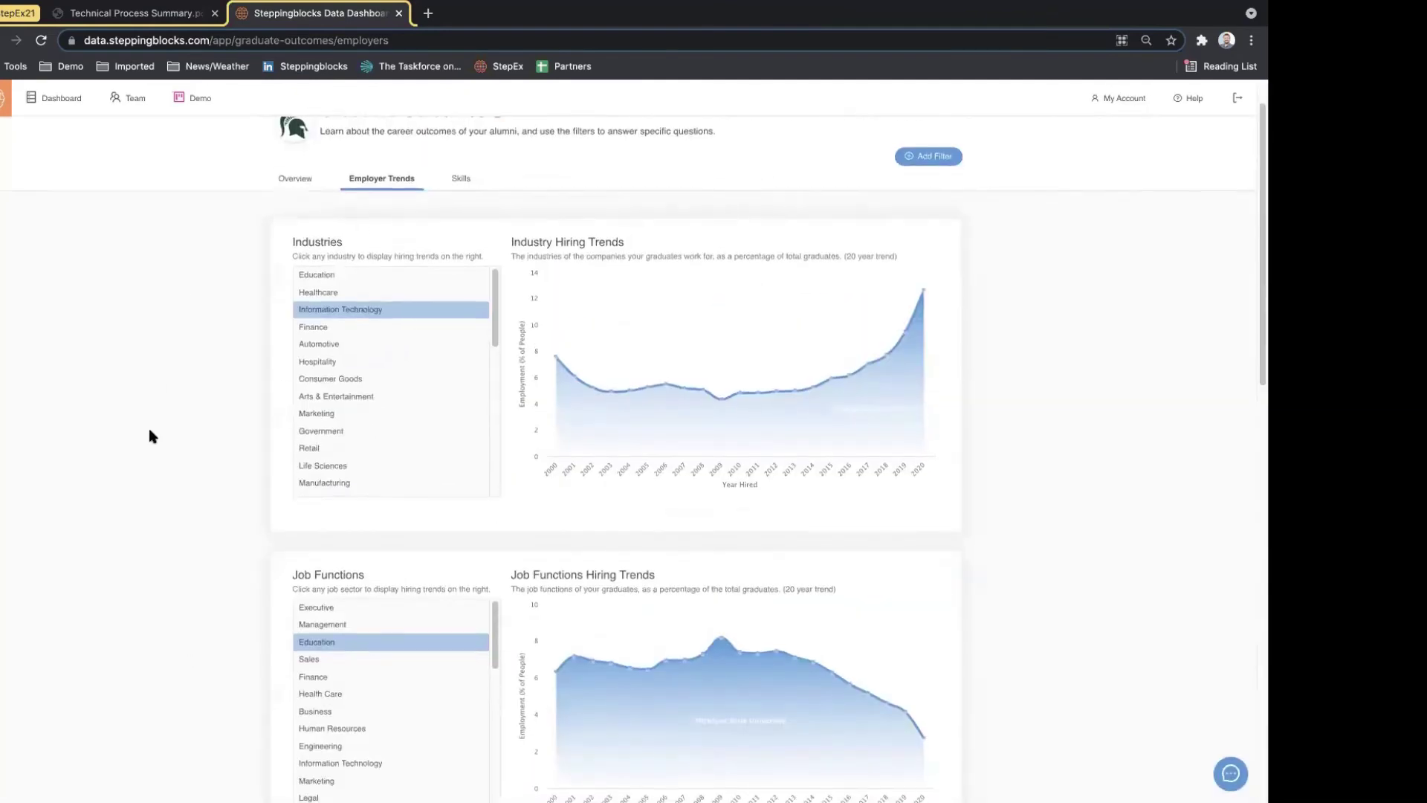
pyautogui.scroll(-2, 149, 428)
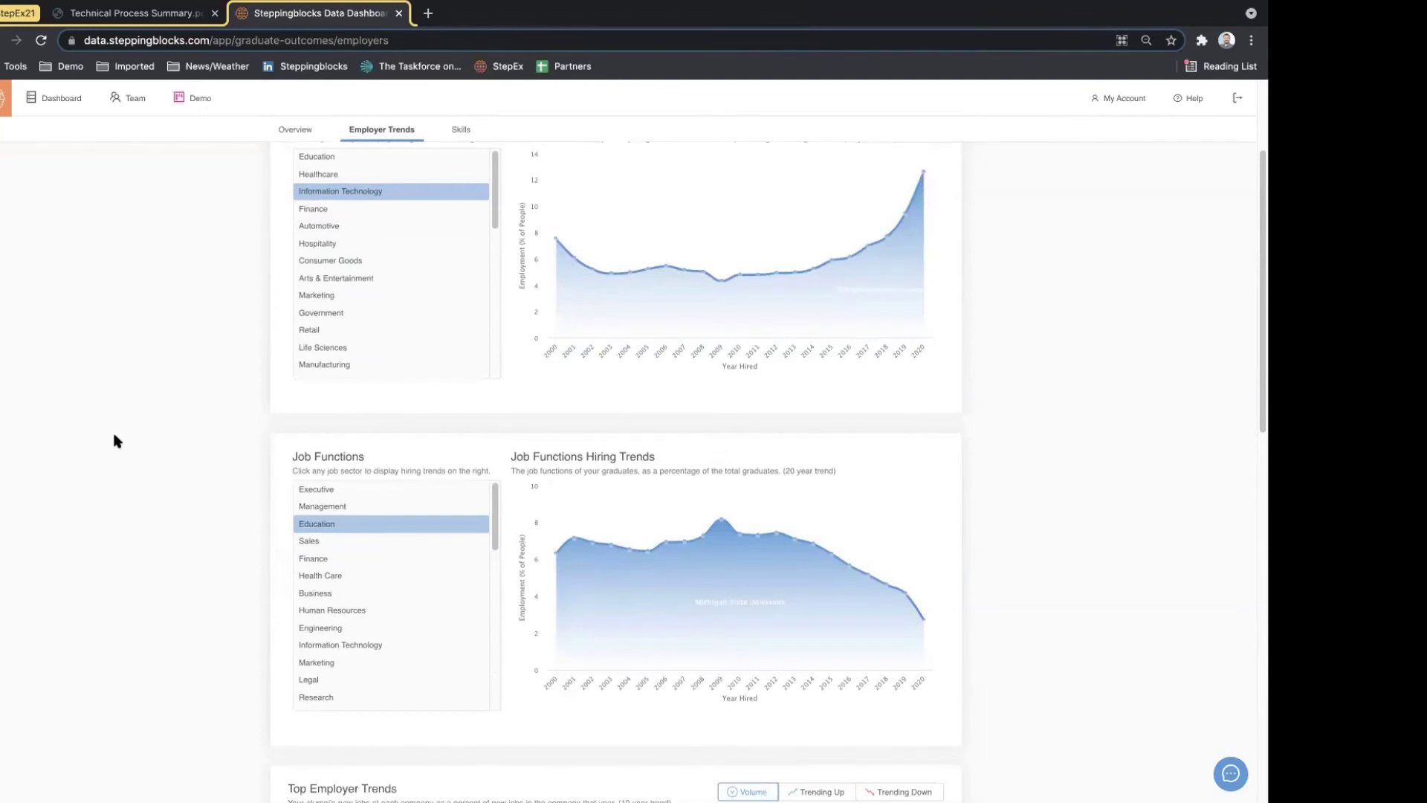
pyautogui.scroll(3, 154, 613)
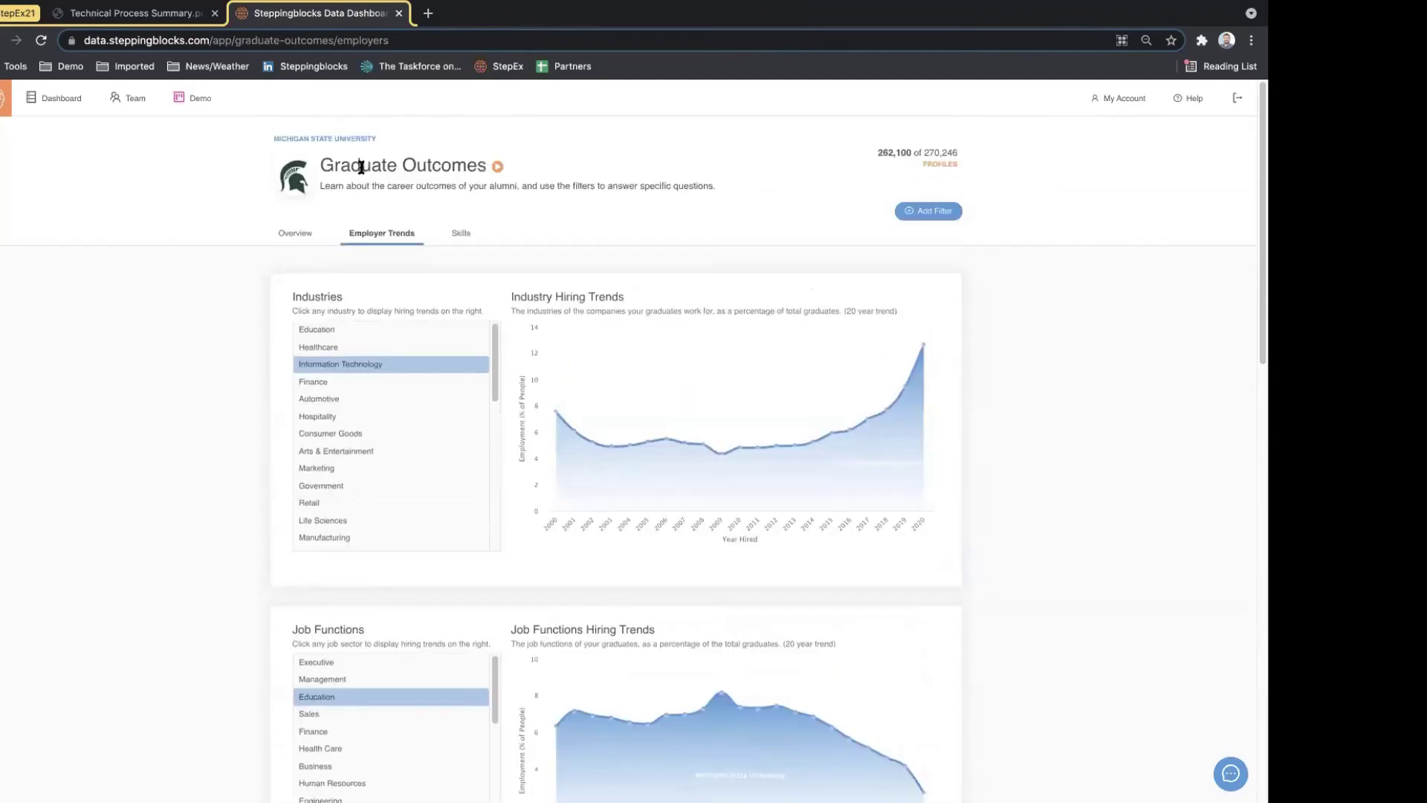